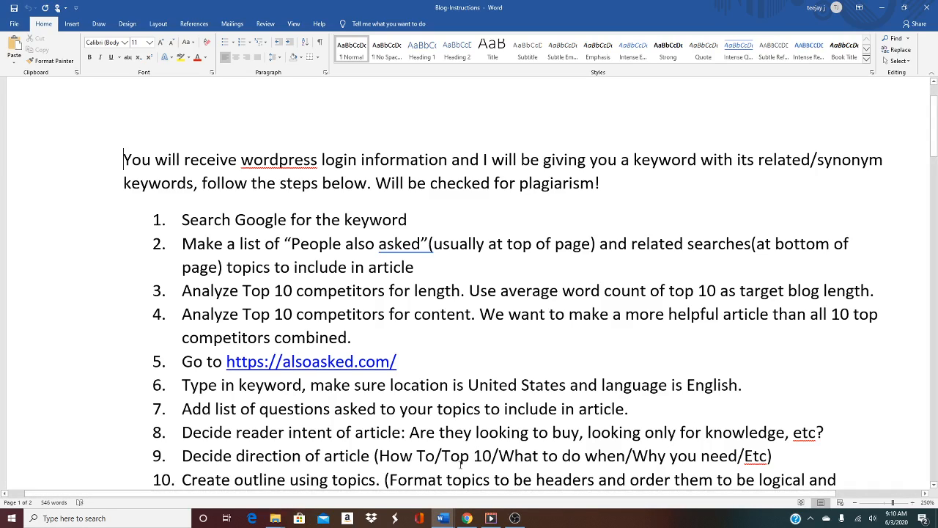
# Switch to Chrome, shorten the site's login address to end in /wp-login, and log in to WordPress with the prefilled credentials
pyautogui.scroll(-1, 464, 461)
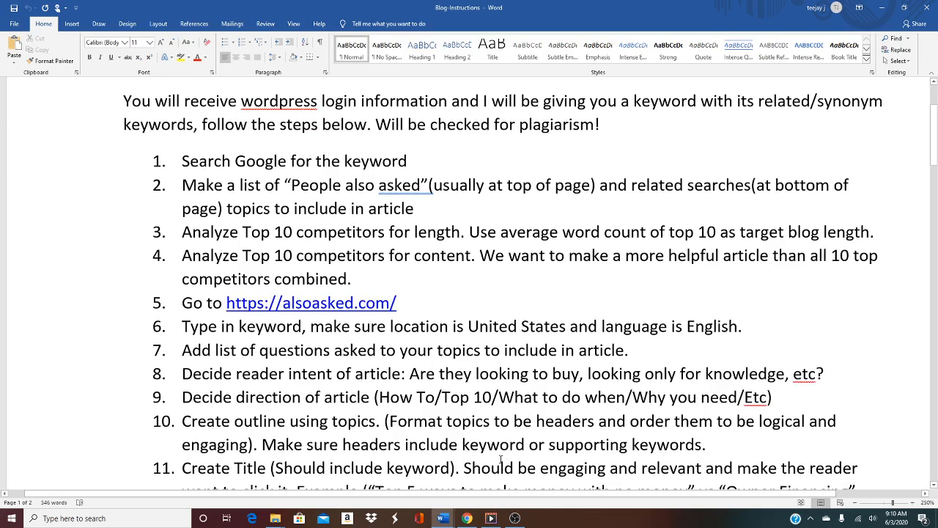
pyautogui.click(468, 519)
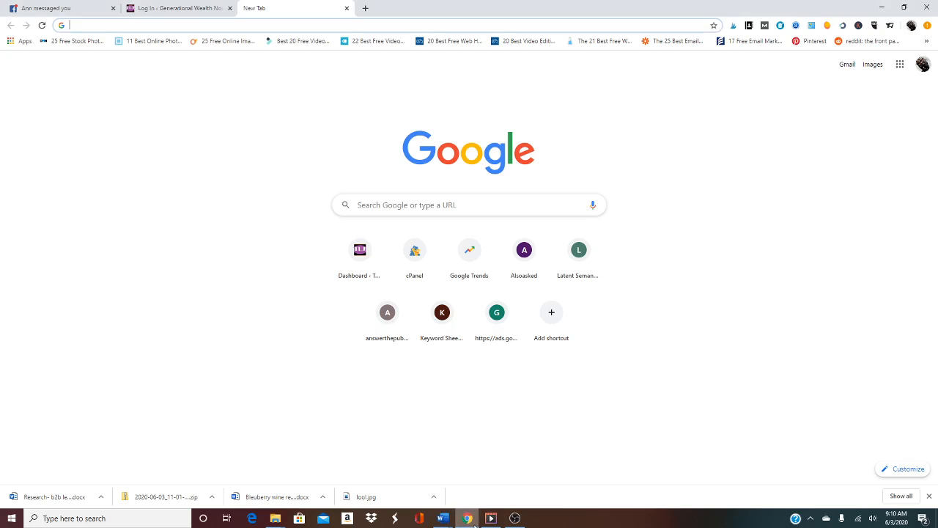
pyautogui.click(200, 6)
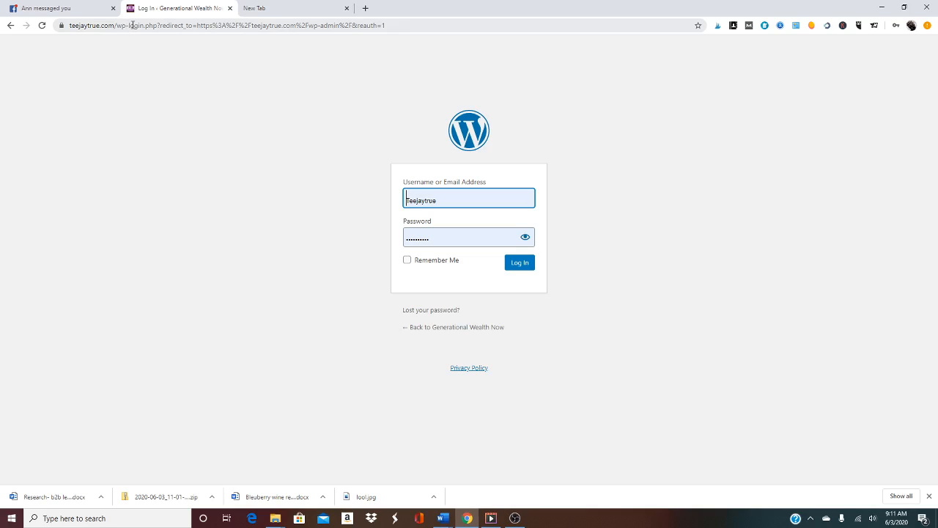
pyautogui.moveTo(144, 26); pyautogui.dragTo(390, 29)
pyautogui.press('BackSpace')
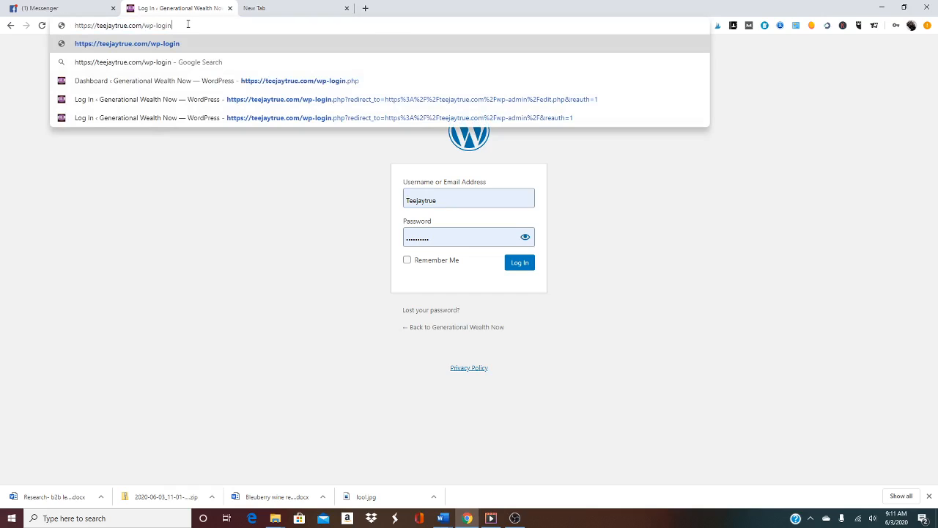
pyautogui.press('Return')
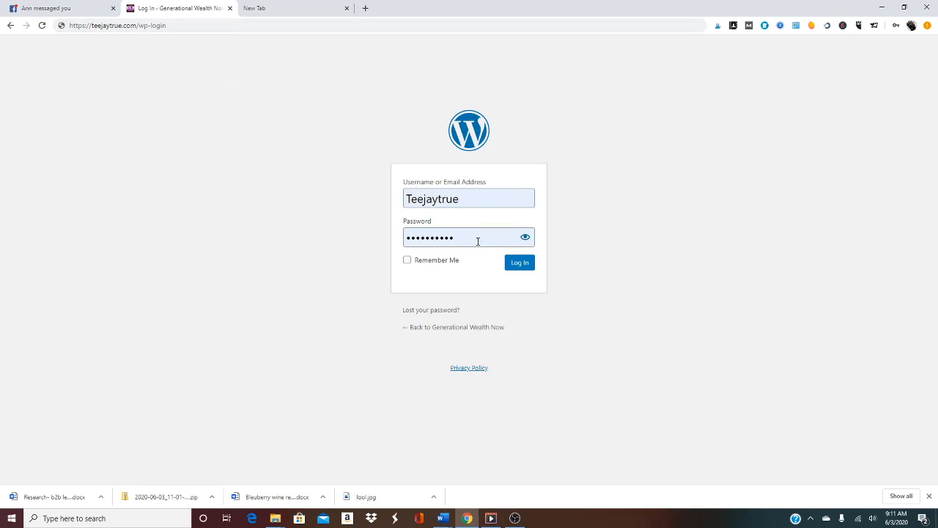
pyautogui.click(518, 264)
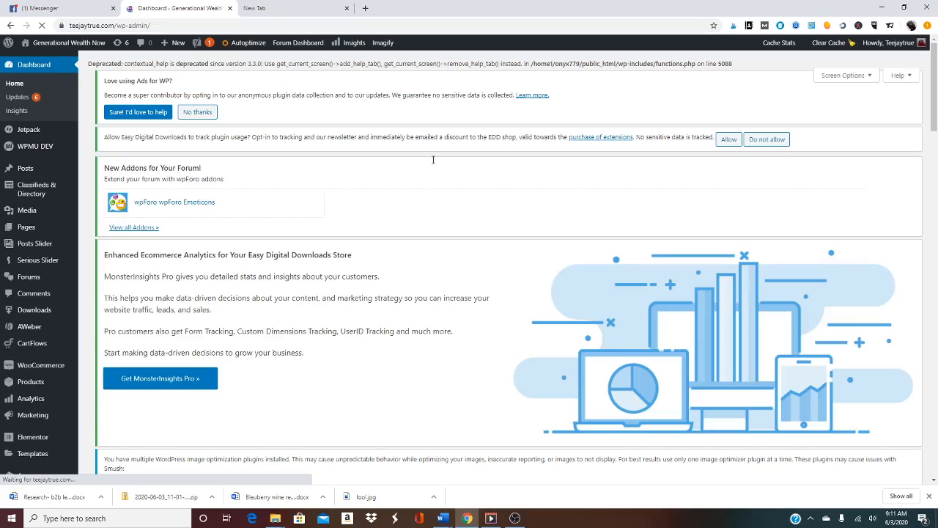
# Look through the WordPress dashboard and the list of all posts, and start a new post
pyautogui.scroll(-20, 359, 214)
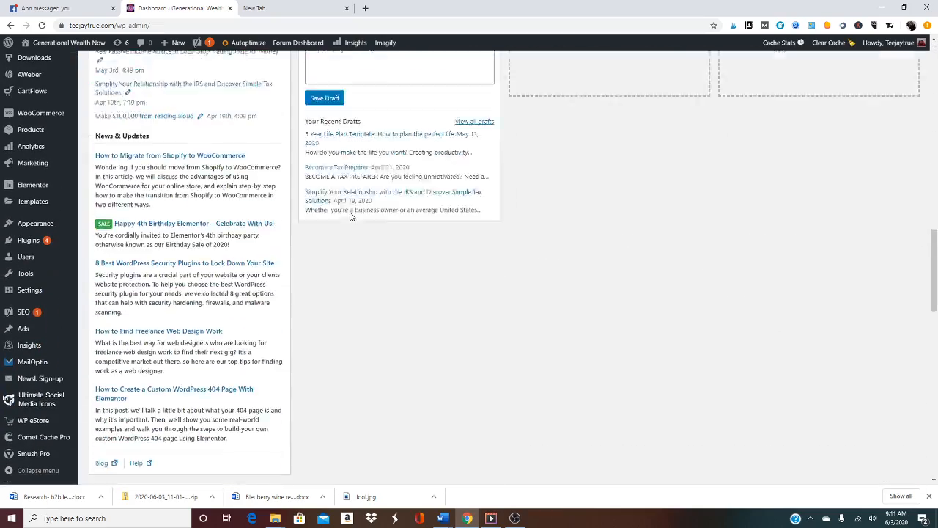
pyautogui.scroll(18, 349, 218)
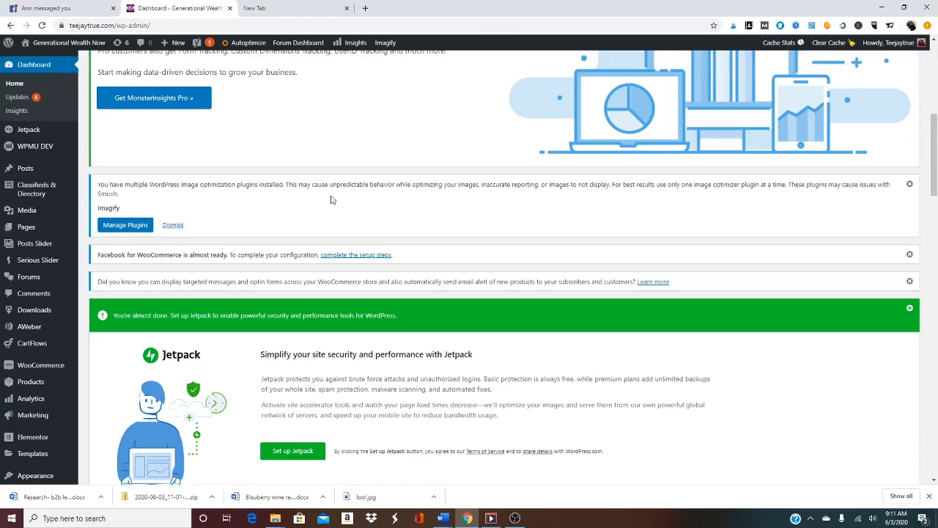
pyautogui.scroll(2, 333, 198)
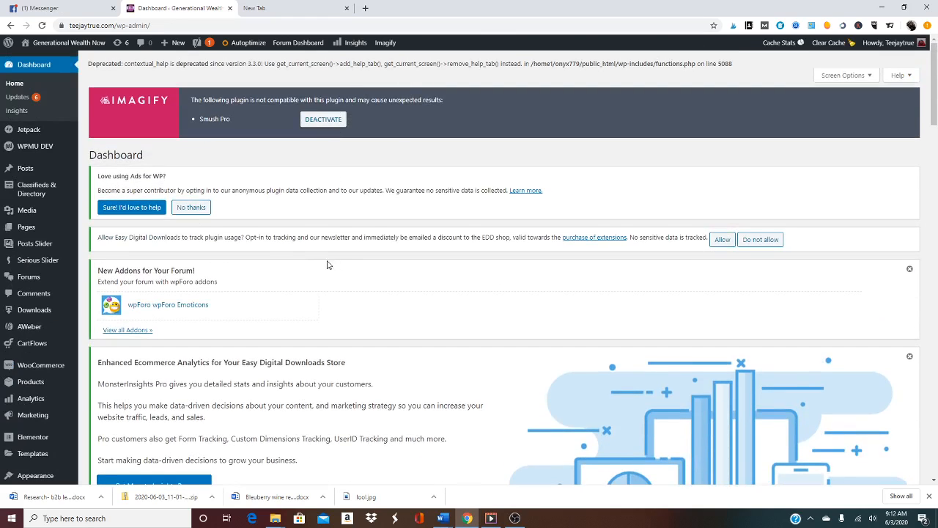
pyautogui.moveTo(25, 172)
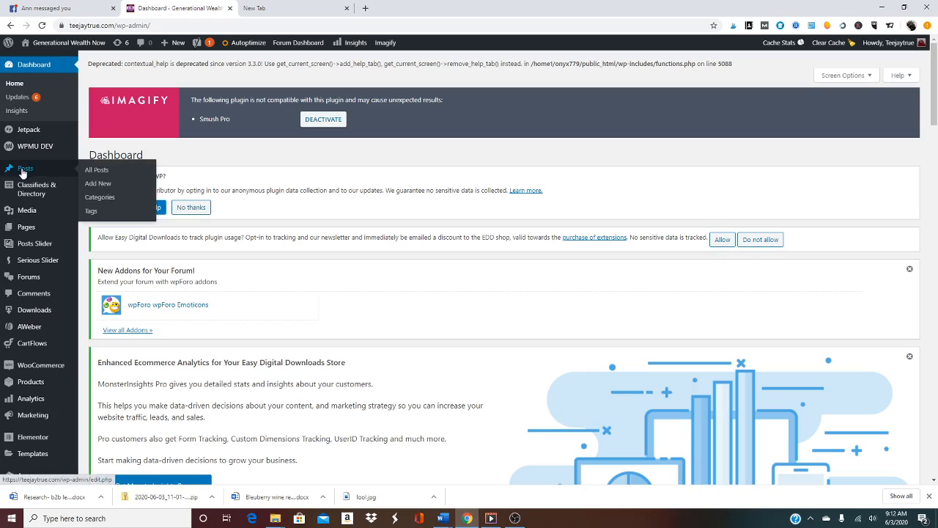
pyautogui.click(25, 172)
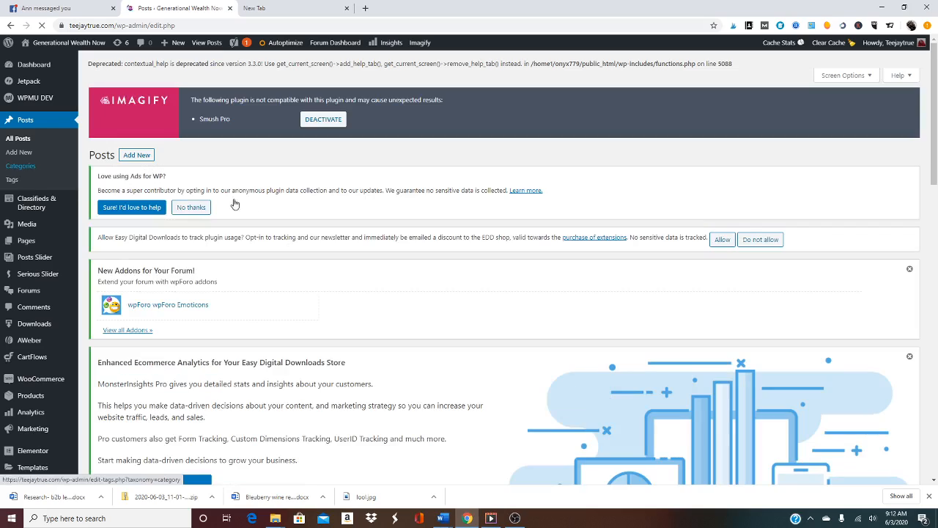
pyautogui.scroll(-6, 273, 192)
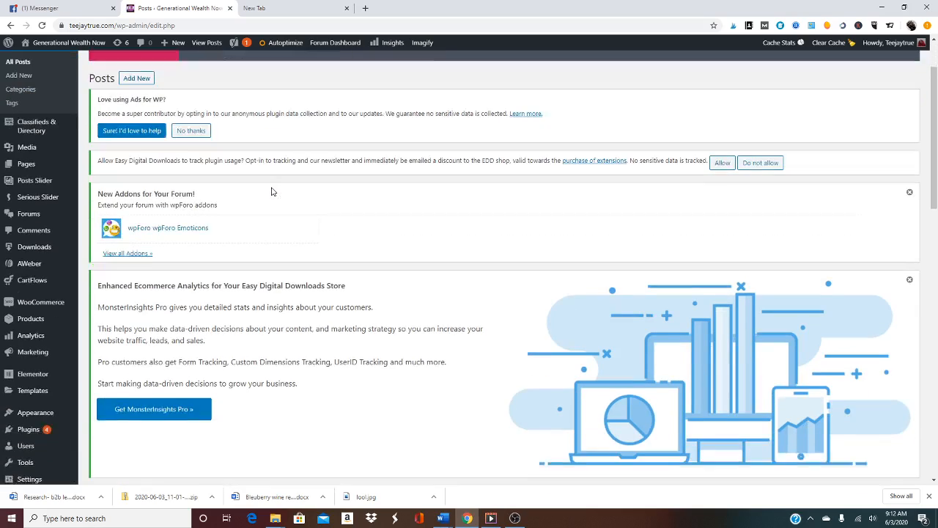
pyautogui.scroll(-7, 271, 190)
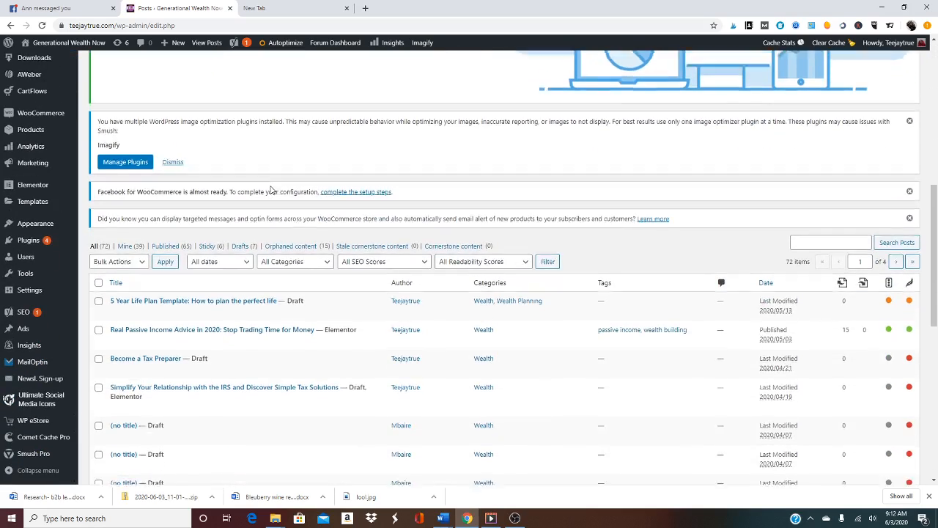
pyautogui.scroll(13, 270, 187)
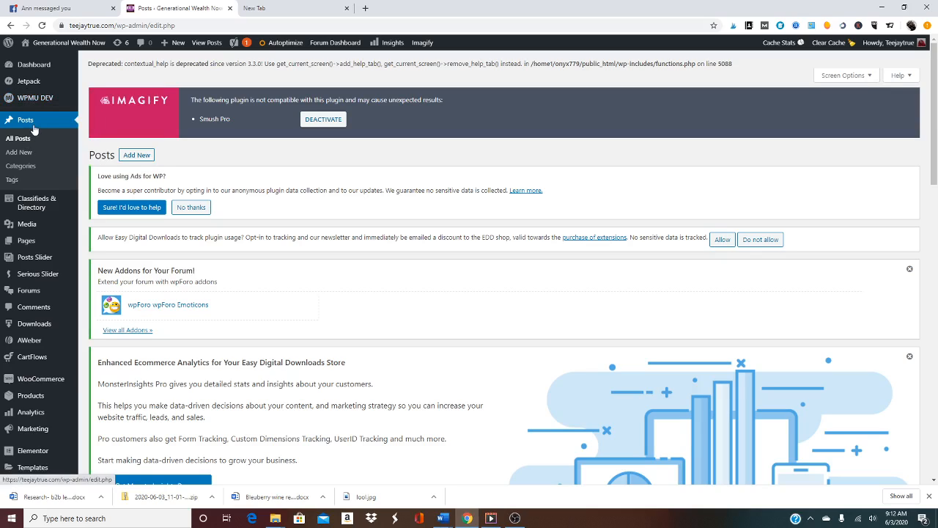
pyautogui.click(22, 152)
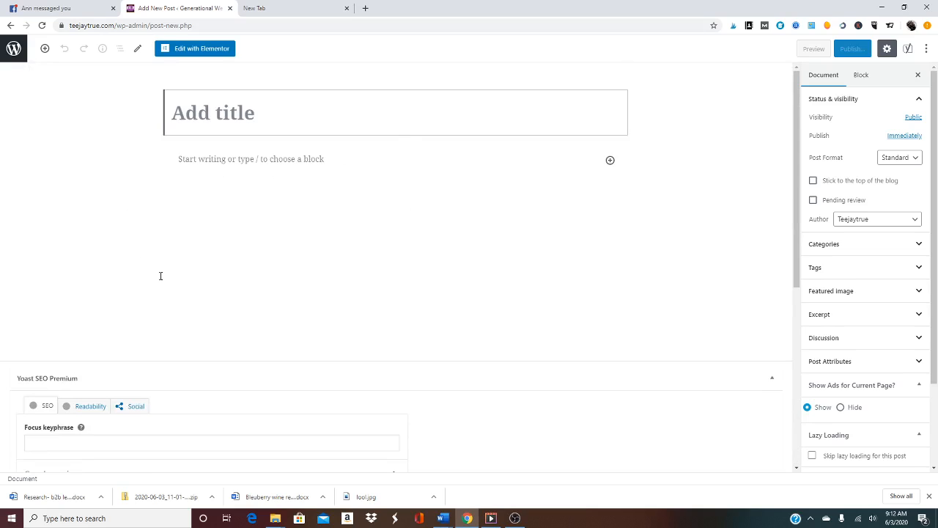
# Switch to the Blog-Instructions document in Word and highlight "Create outline using topics" in item 10
pyautogui.moveTo(444, 522)
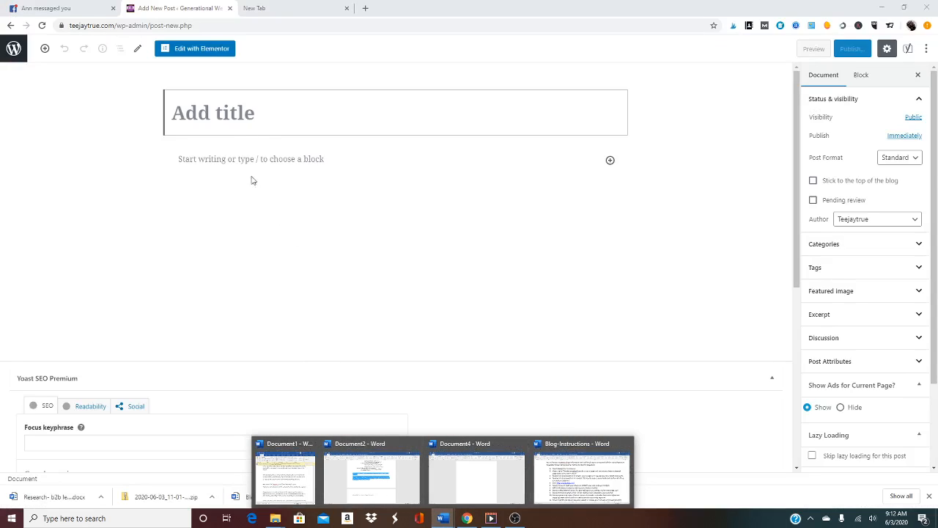
pyautogui.click(547, 477)
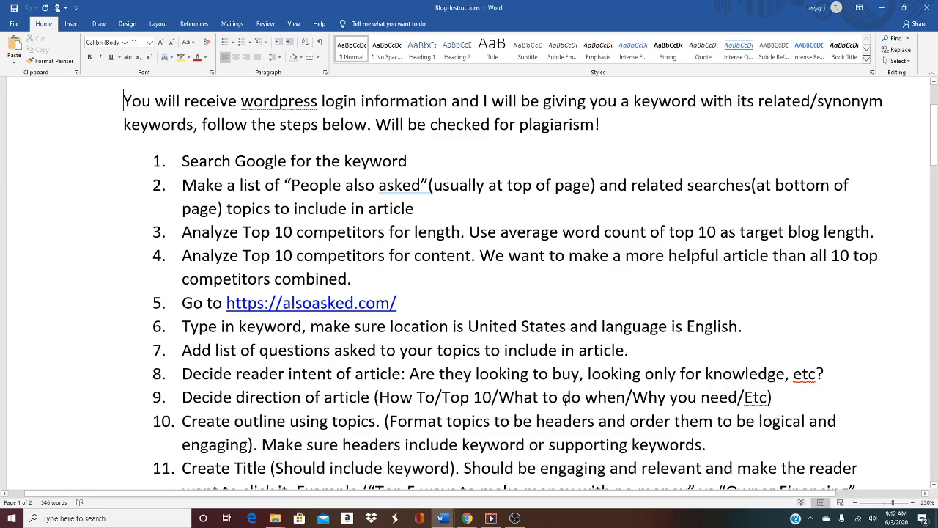
pyautogui.scroll(-1, 563, 397)
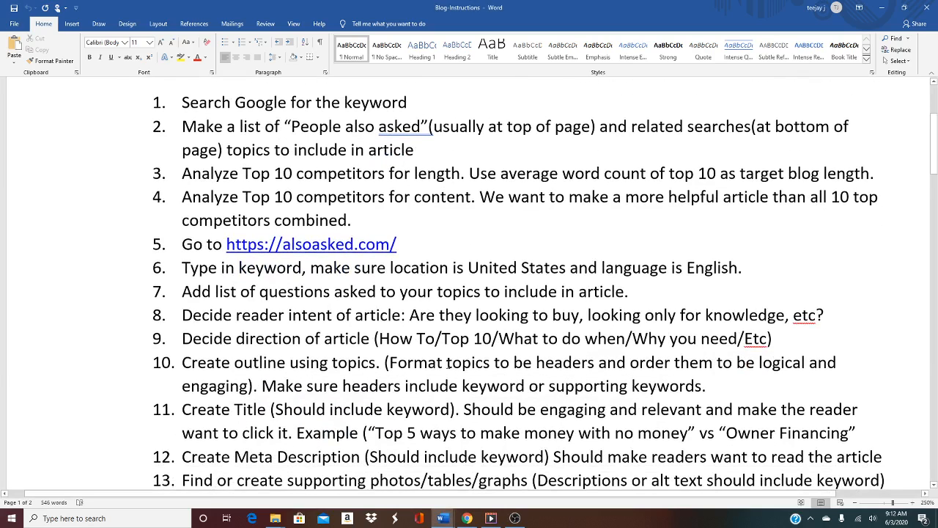
pyautogui.moveTo(183, 362); pyautogui.dragTo(343, 369)
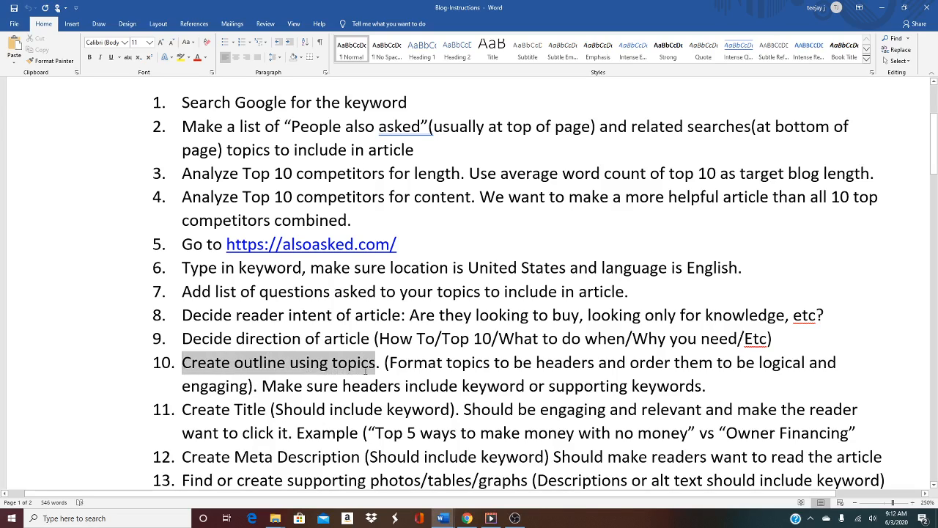
pyautogui.moveTo(372, 370); pyautogui.dragTo(373, 366)
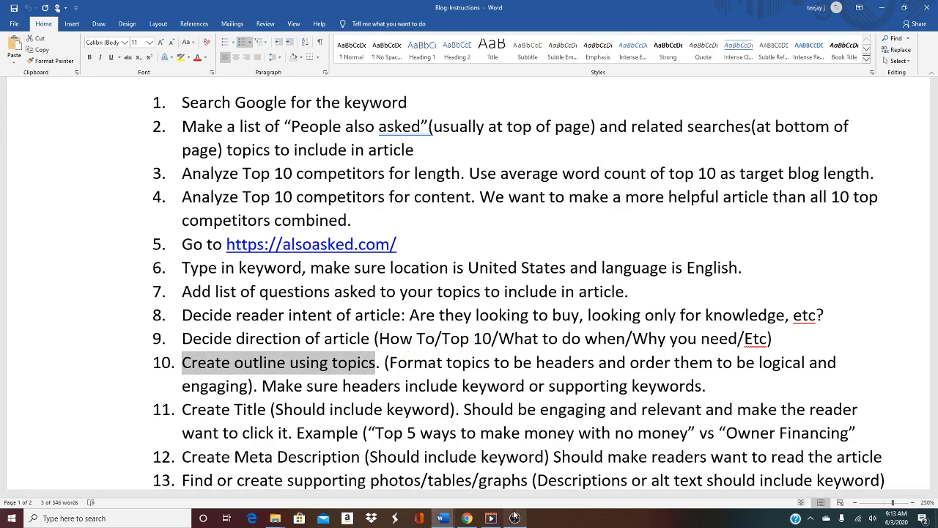
# Return to the new post in Chrome and write the outline paragraphs Introduction, Topic 1, Topic 2 and Topic 3 in its body
pyautogui.click(468, 518)
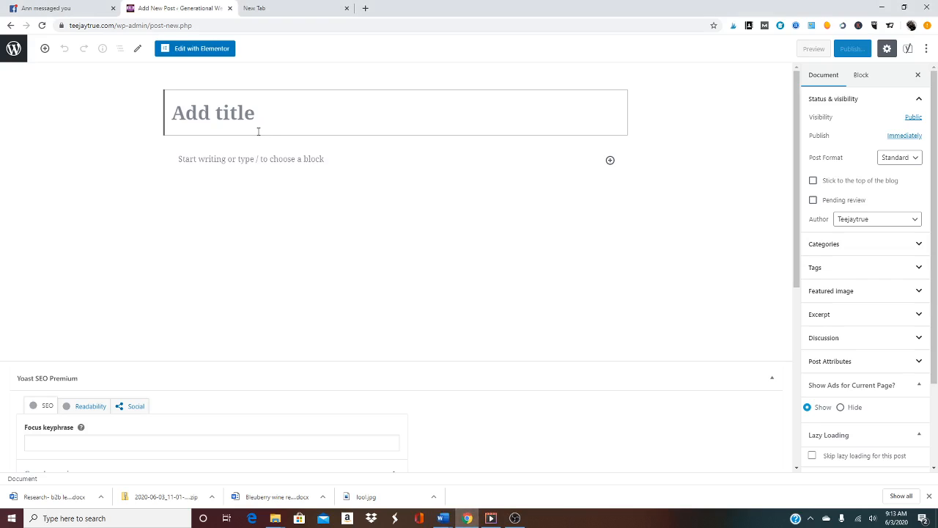
pyautogui.click(265, 161)
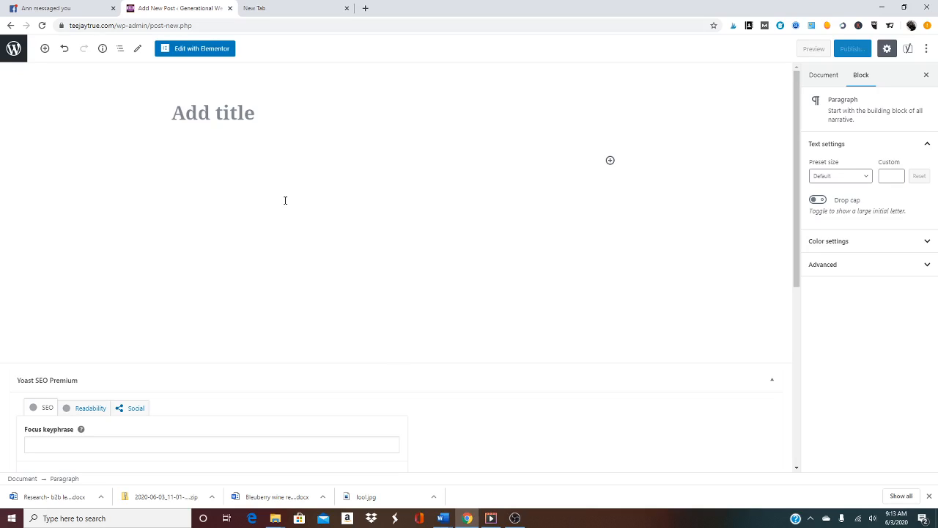
pyautogui.write('Int')
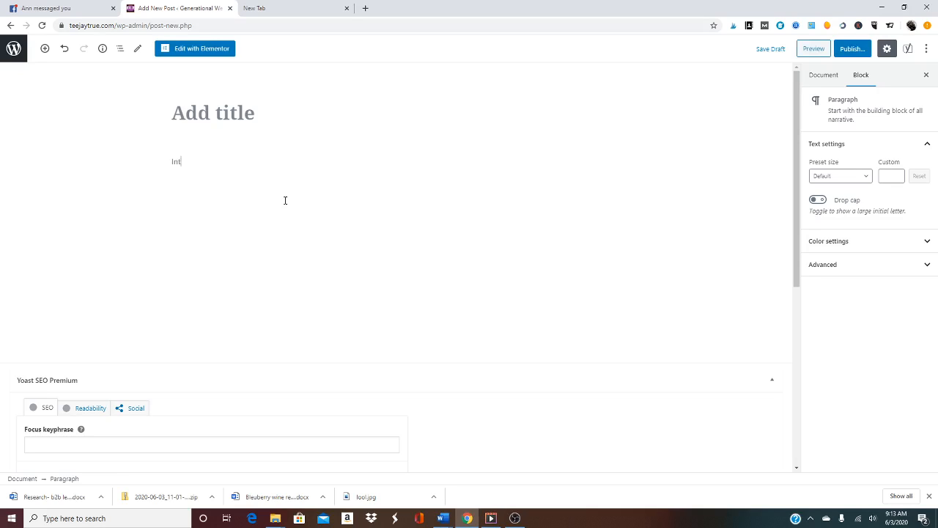
pyautogui.write('roduction')
pyautogui.press('Return')
pyautogui.write('To')
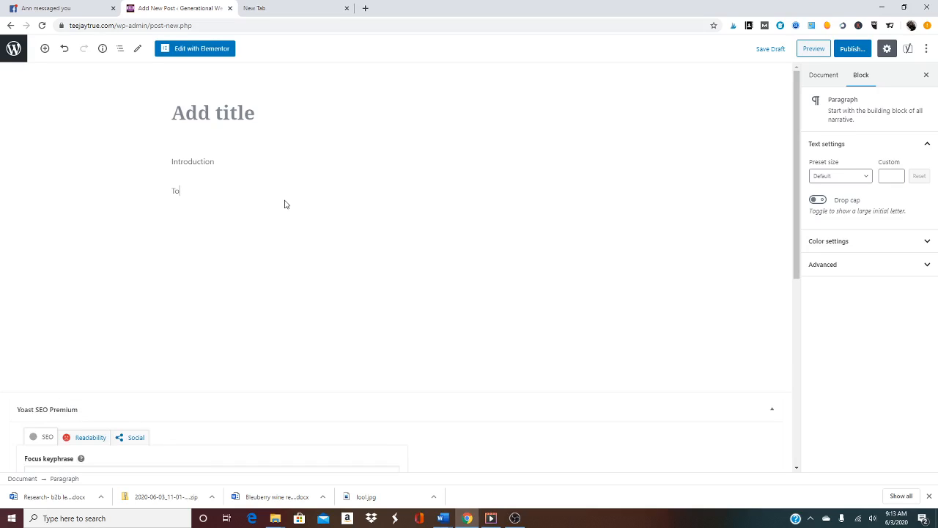
pyautogui.write('pic 1')
pyautogui.press('Return')
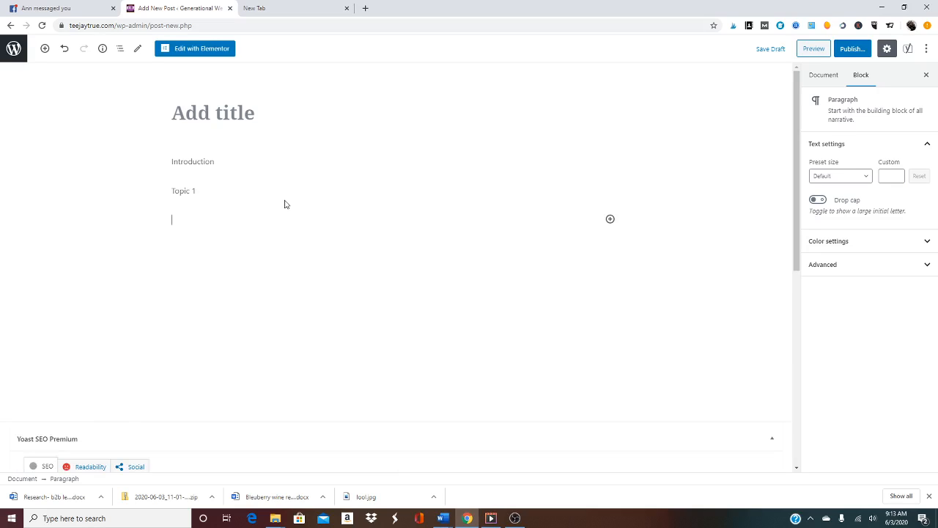
pyautogui.write('Topic 2')
pyautogui.press('Return')
pyautogui.write('Topic')
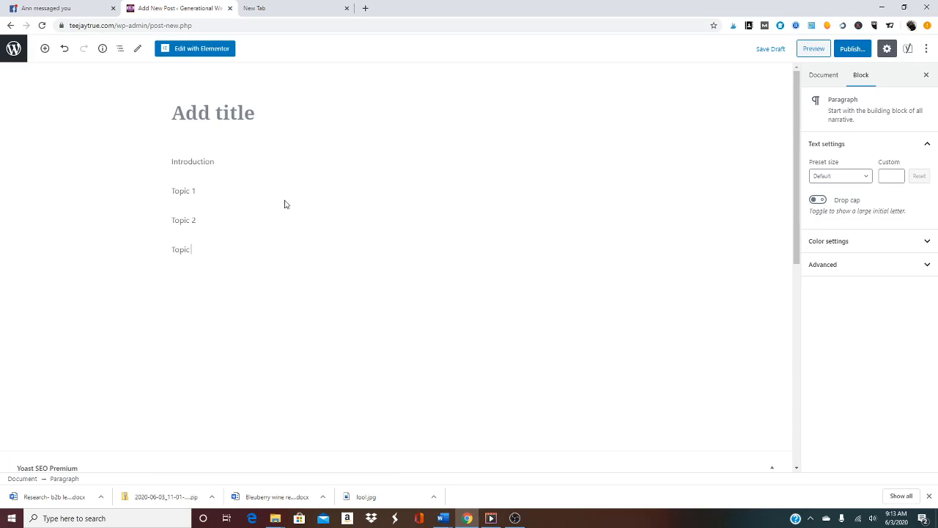
pyautogui.write(' 3')
pyautogui.press('Return')
# Add the paragraphs Subtopic 1, Subtopic 2 and Subtopic 3 beneath Topic 1
pyautogui.click(209, 189)
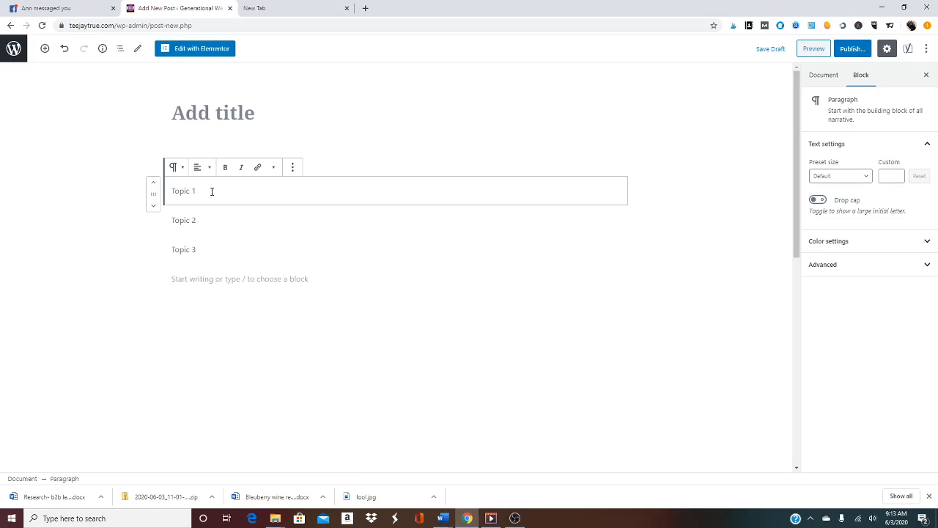
pyautogui.press('Return')
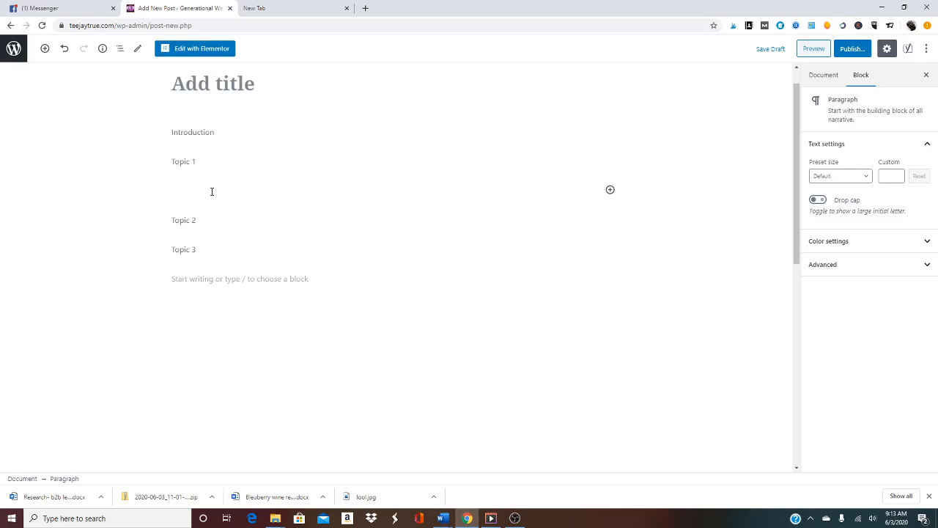
pyautogui.write('Subtopic 1')
pyautogui.press('Return')
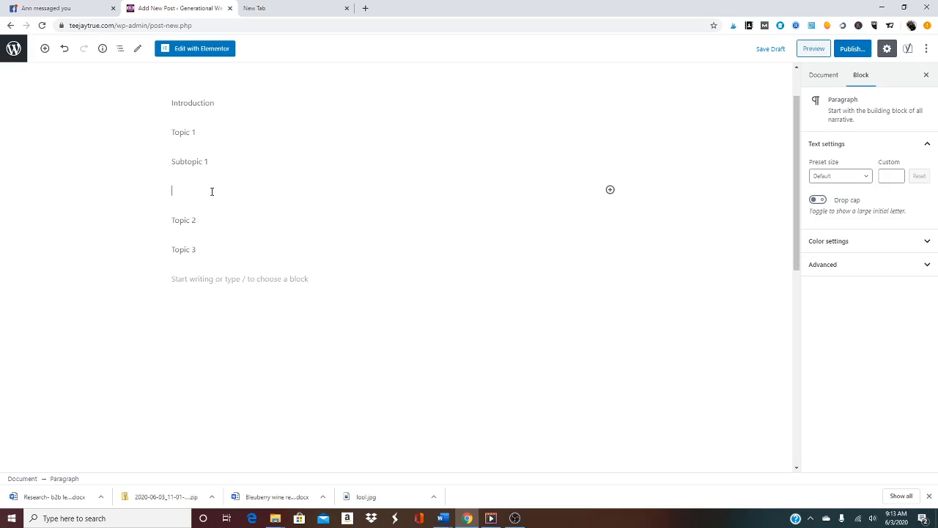
pyautogui.write('@ubtopic')
pyautogui.press('BackSpace')
pyautogui.press('BackSpace')
pyautogui.press('BackSpace')
pyautogui.press('BackSpace')
pyautogui.write('Subtopic 2')
pyautogui.press('Return')
pyautogui.write('Subt')
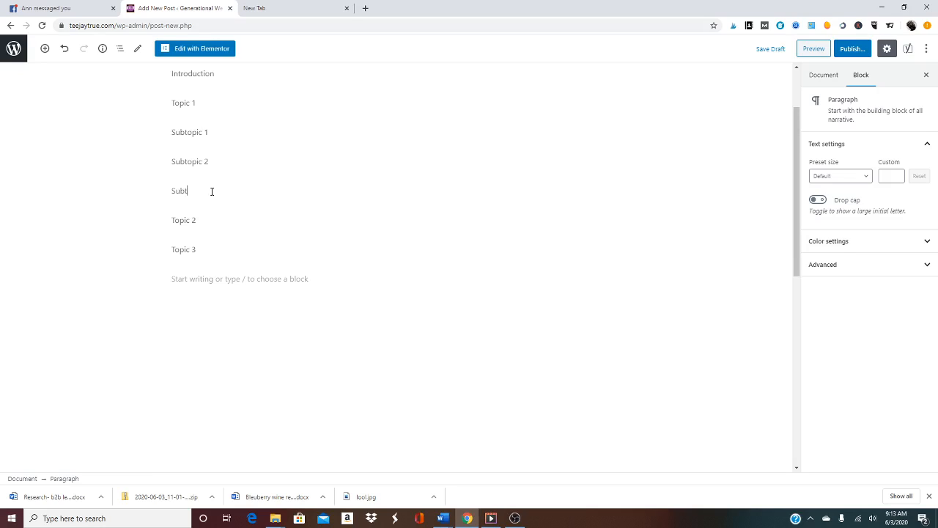
pyautogui.write('opic 3')
# Add the paragraphs Subtopic 1 and Subtopic 2 beneath Topic 2
pyautogui.click(215, 221)
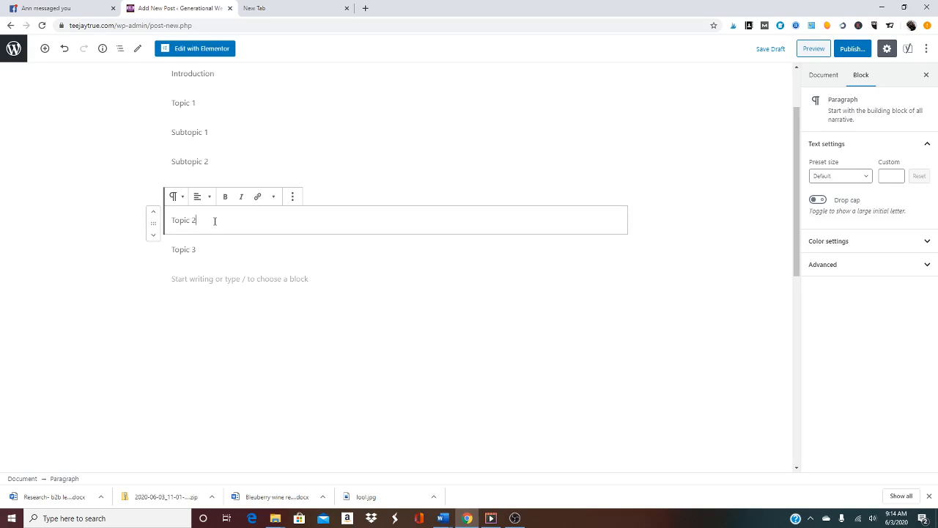
pyautogui.press('Return')
pyautogui.write('Subt')
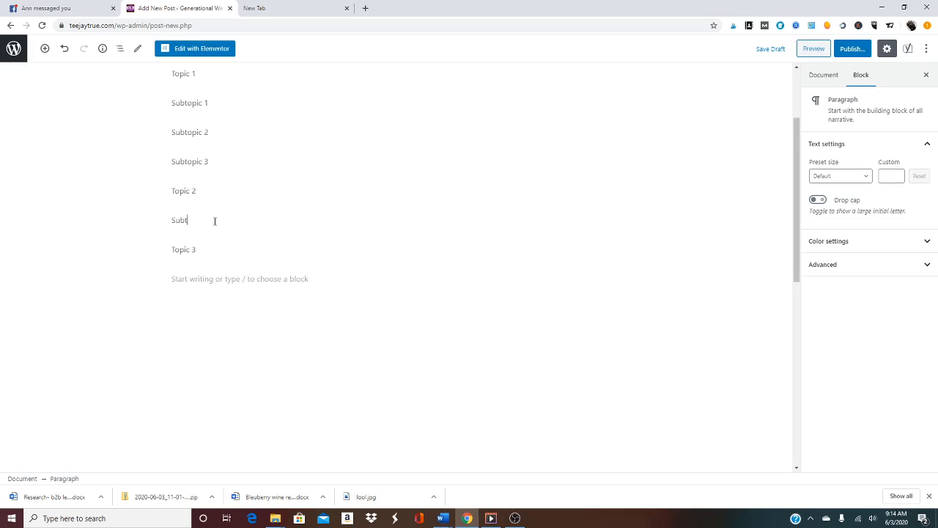
pyautogui.write('opic 1')
pyautogui.press('Return')
pyautogui.write('Subtopic')
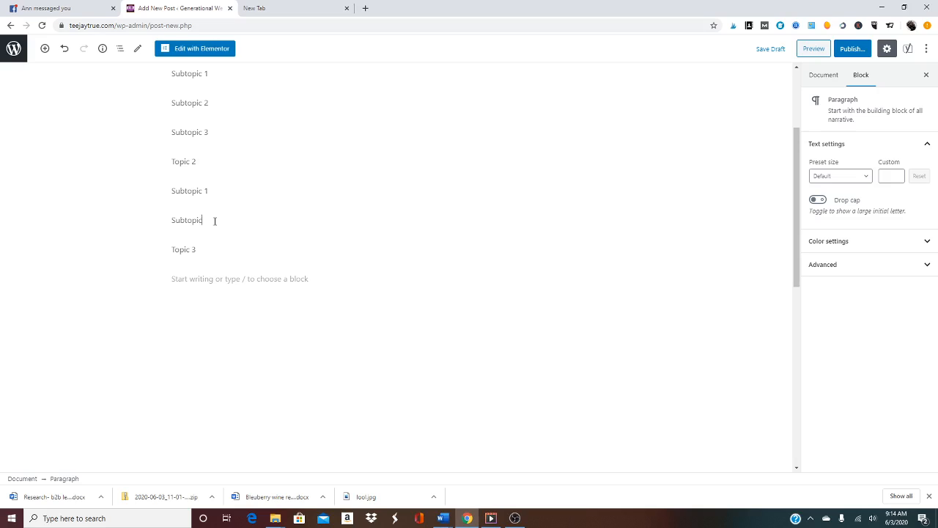
pyautogui.write(' 2')
# Add a Conclusion paragraph after Topic 3 to close the outline
pyautogui.click(220, 253)
pyautogui.press('Return')
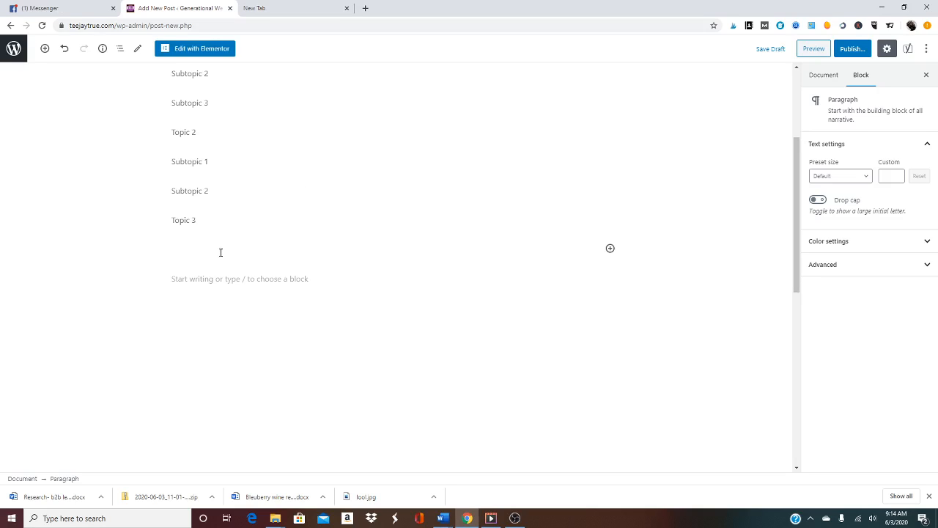
pyautogui.write('Conclusion')
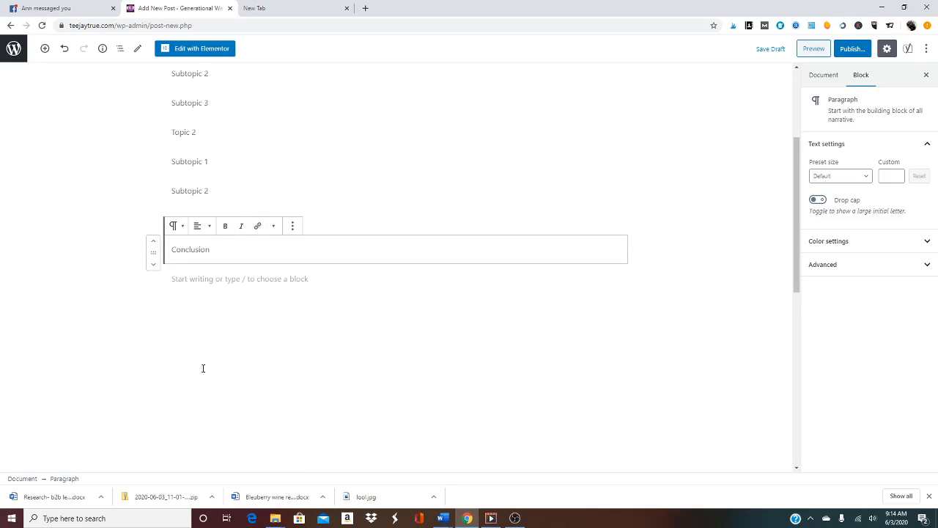
# Look over the whole post draft, from the empty title through the outline to the SEO section
pyautogui.press('Return')
pyautogui.scroll(3, 178, 259)
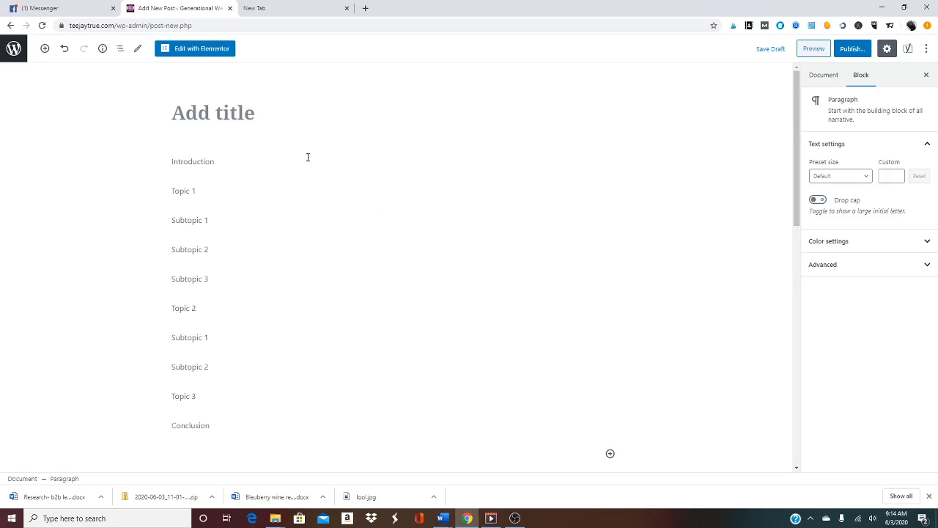
pyautogui.click(254, 114)
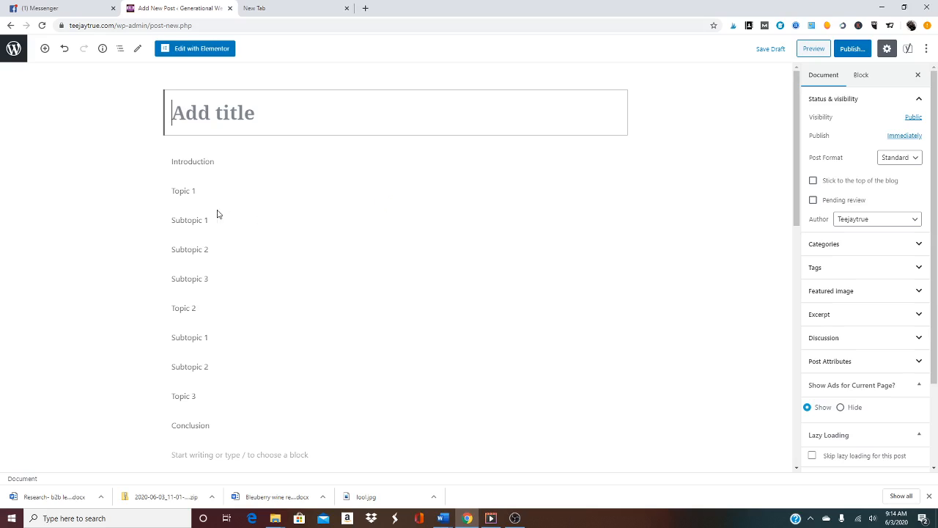
pyautogui.scroll(-1, 244, 368)
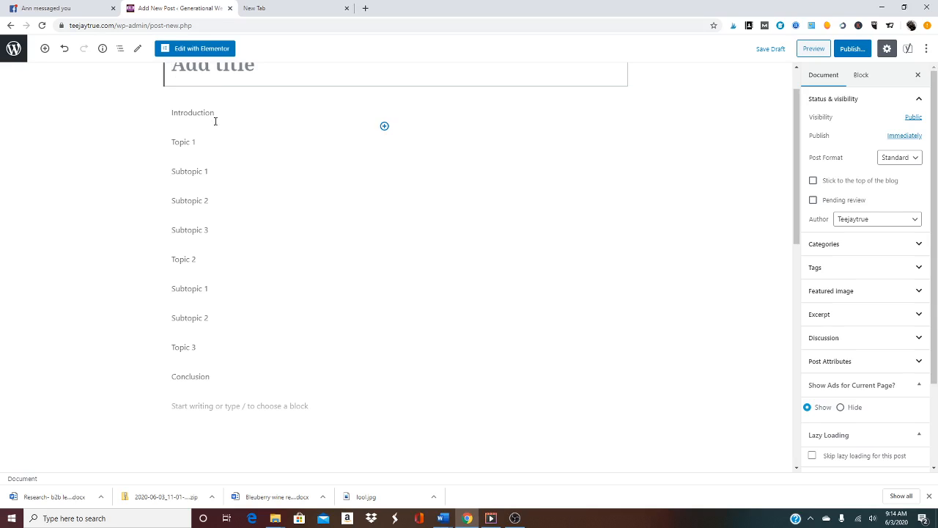
pyautogui.scroll(-3, 220, 153)
pyautogui.scroll(-2, 244, 290)
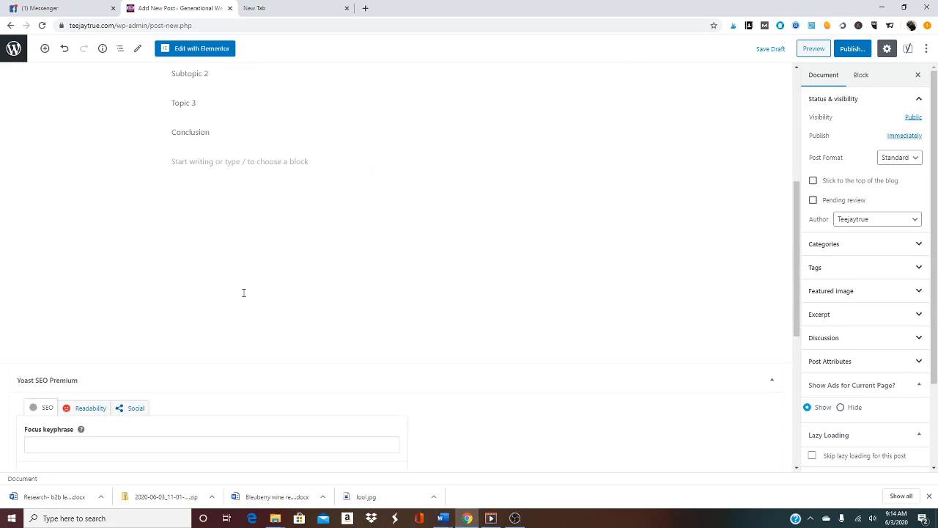
pyautogui.scroll(6, 243, 290)
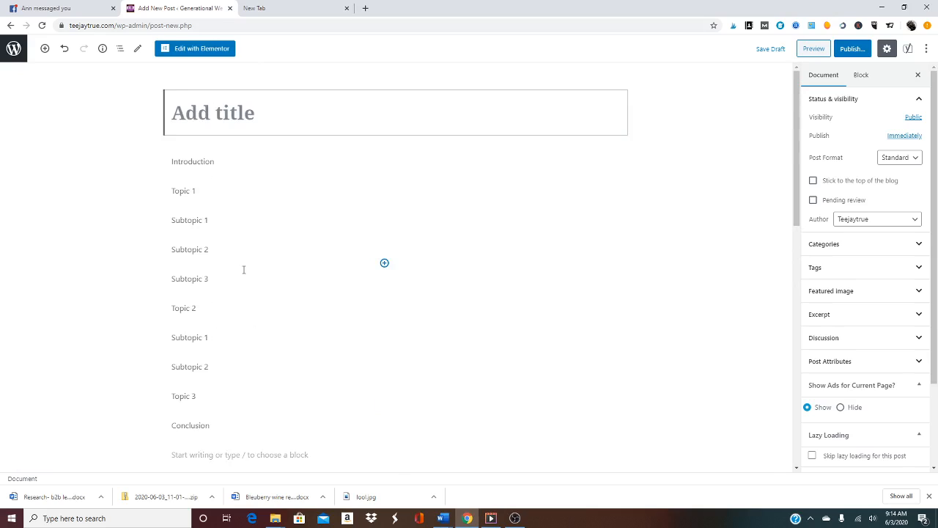
# Transform the Topic 1 and Topic 2 paragraphs into Heading 2 blocks
pyautogui.click(207, 189)
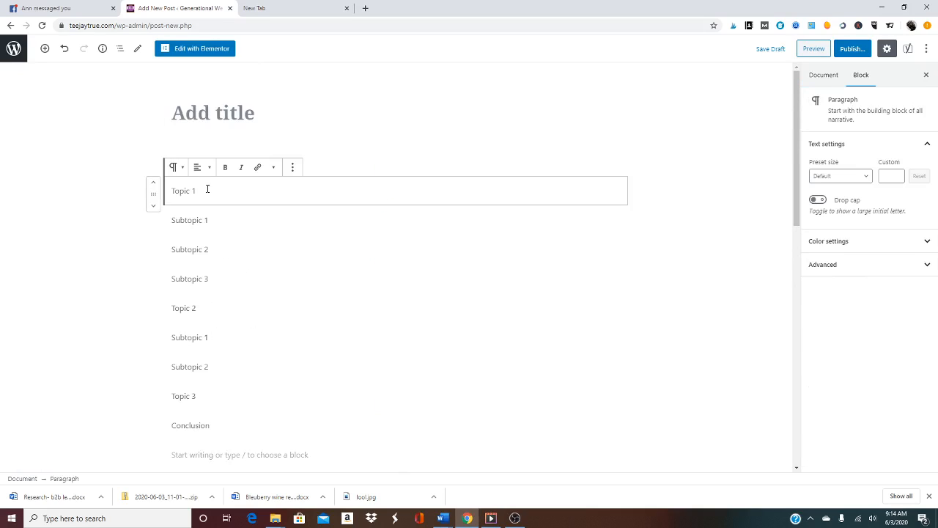
pyautogui.click(176, 168)
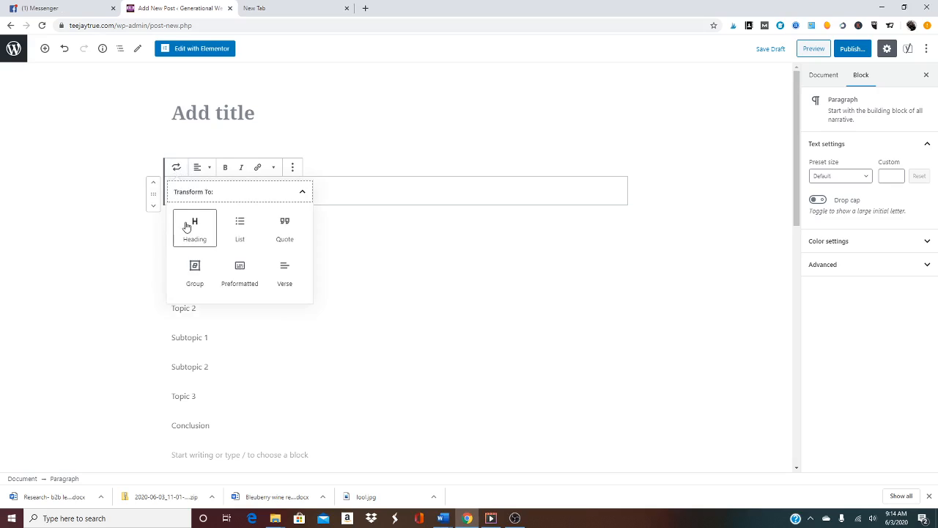
pyautogui.click(186, 223)
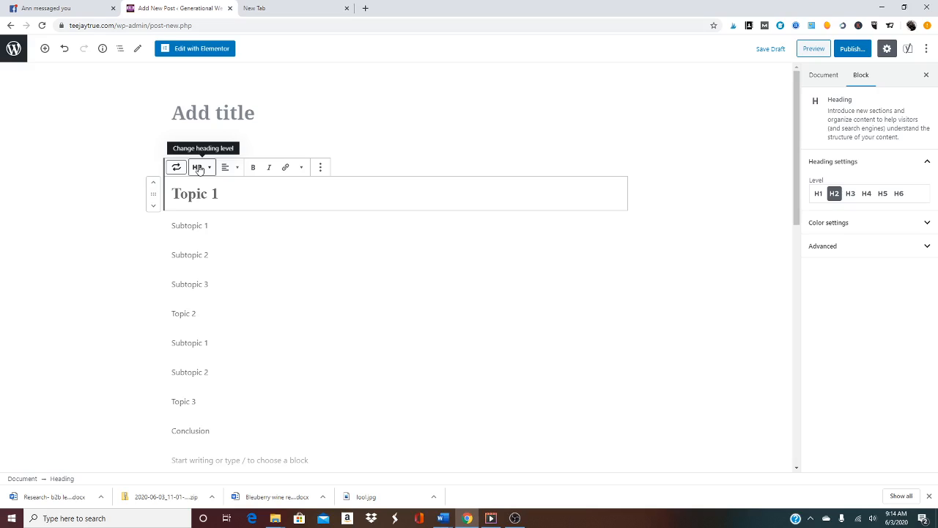
pyautogui.click(212, 313)
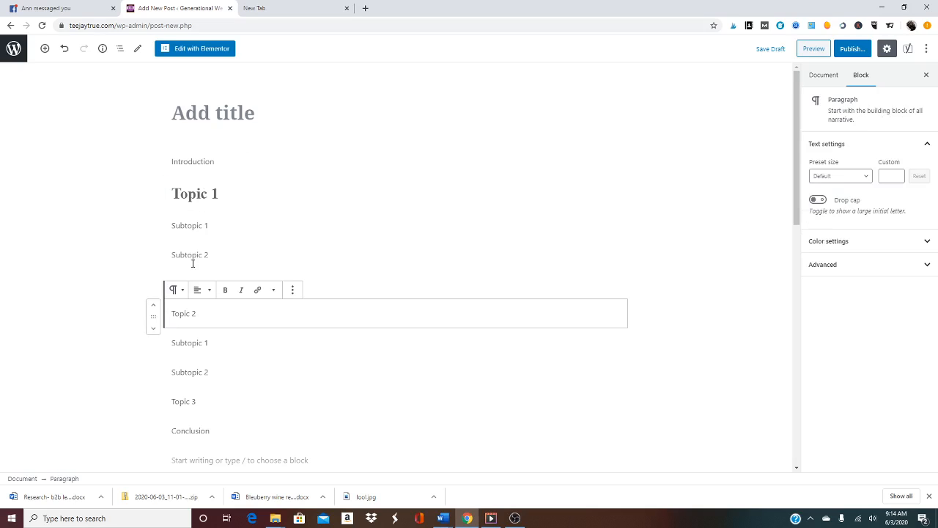
pyautogui.click(176, 290)
pyautogui.click(196, 348)
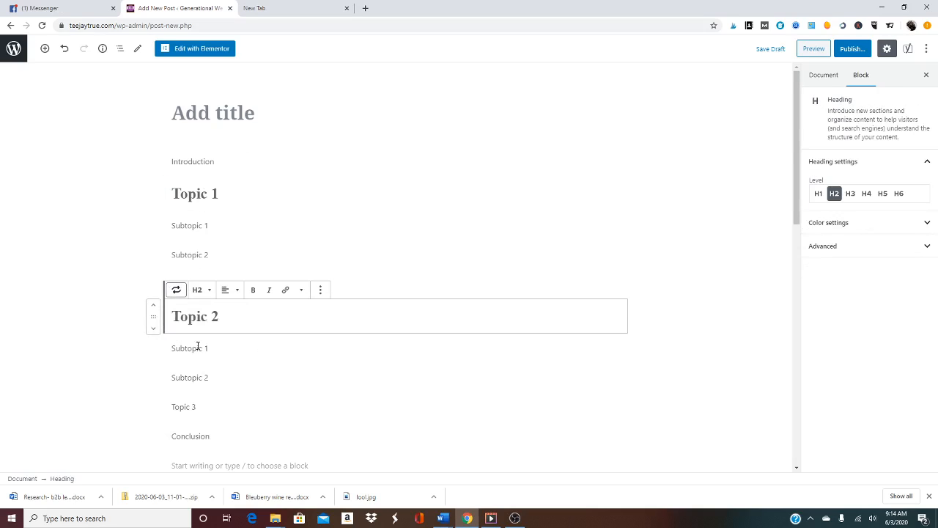
pyautogui.click(201, 290)
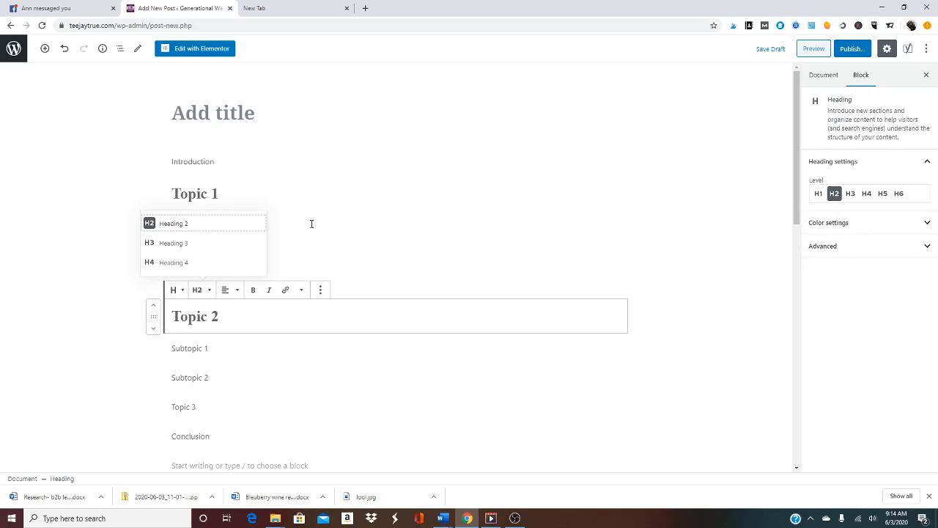
pyautogui.click(341, 232)
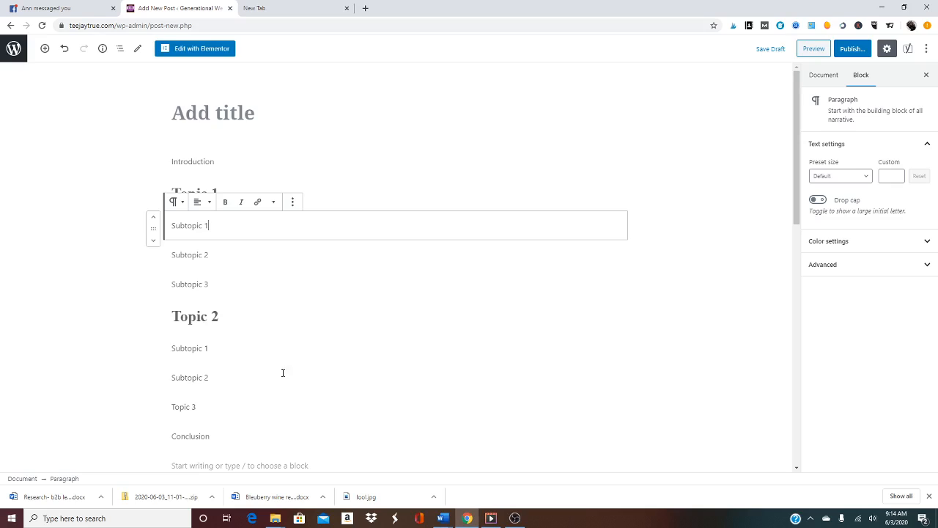
# Transform the Topic 3 paragraph into a Heading 2 block
pyautogui.scroll(-2, 283, 367)
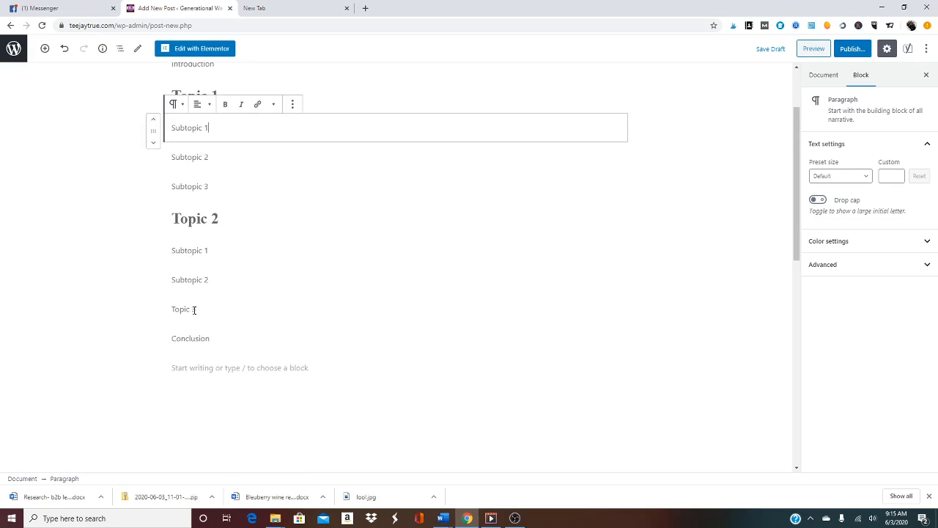
pyautogui.click(194, 309)
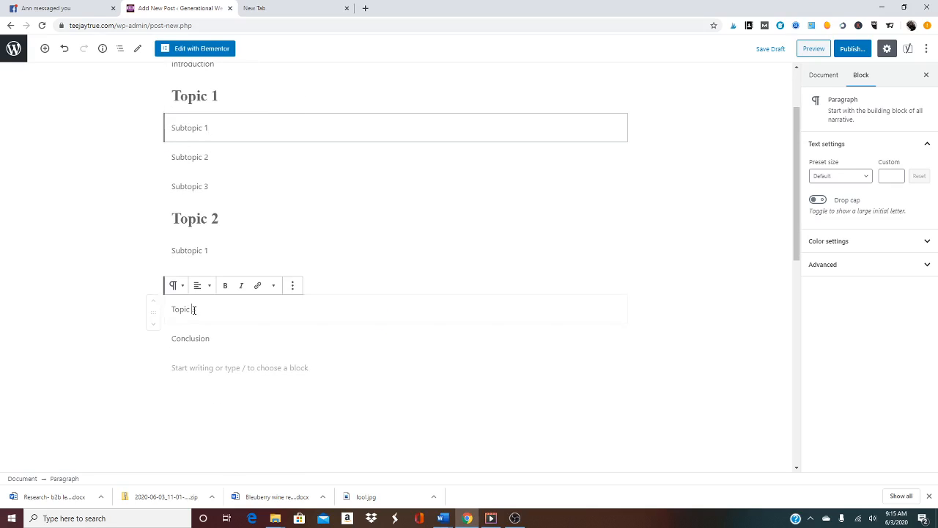
pyautogui.click(177, 286)
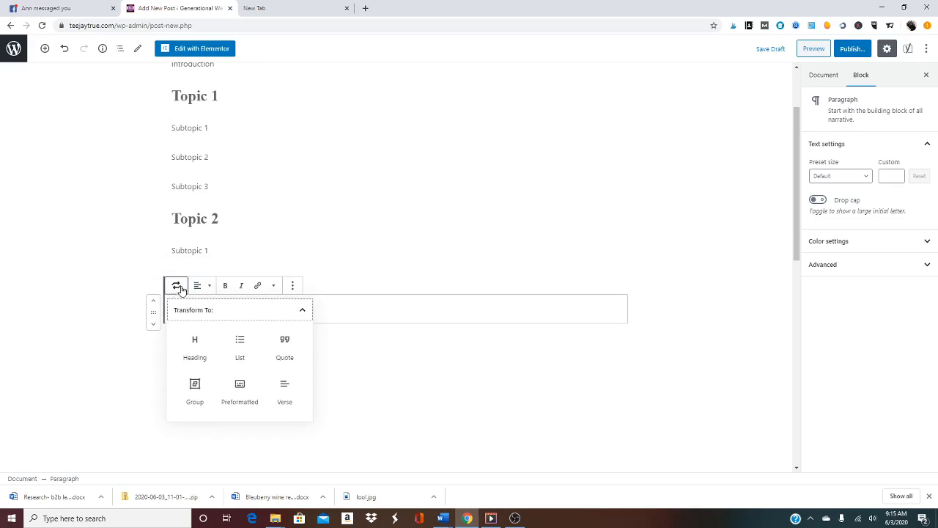
pyautogui.click(194, 346)
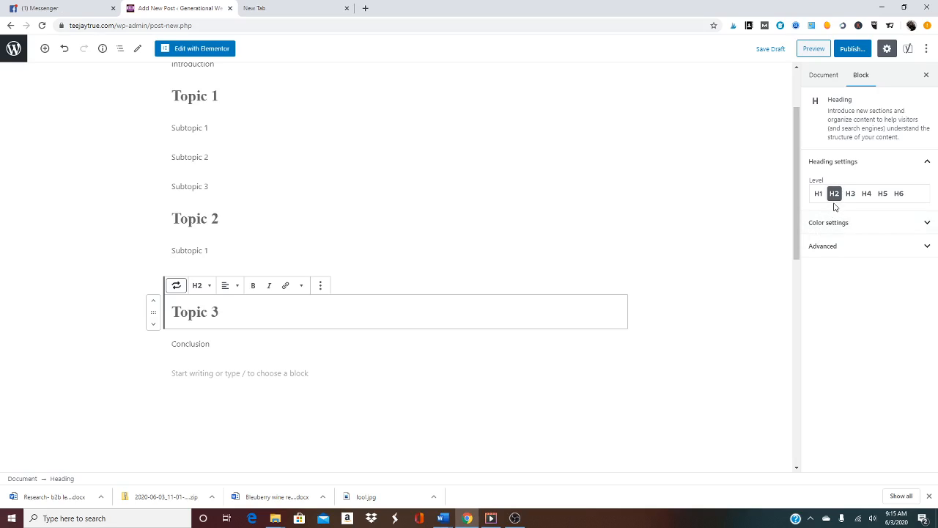
# Set the text color of the Topic 3, Topic 2 and Topic 1 headings to teal
pyautogui.click(924, 223)
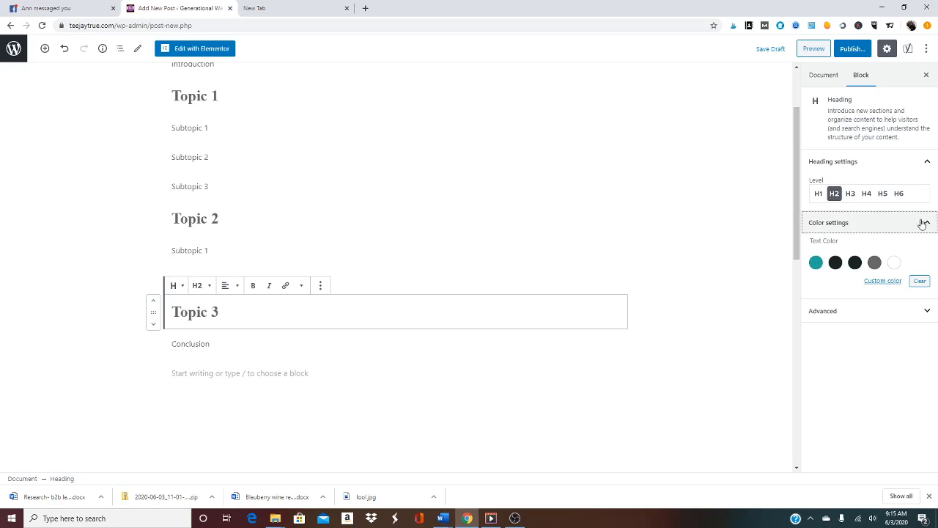
pyautogui.click(816, 263)
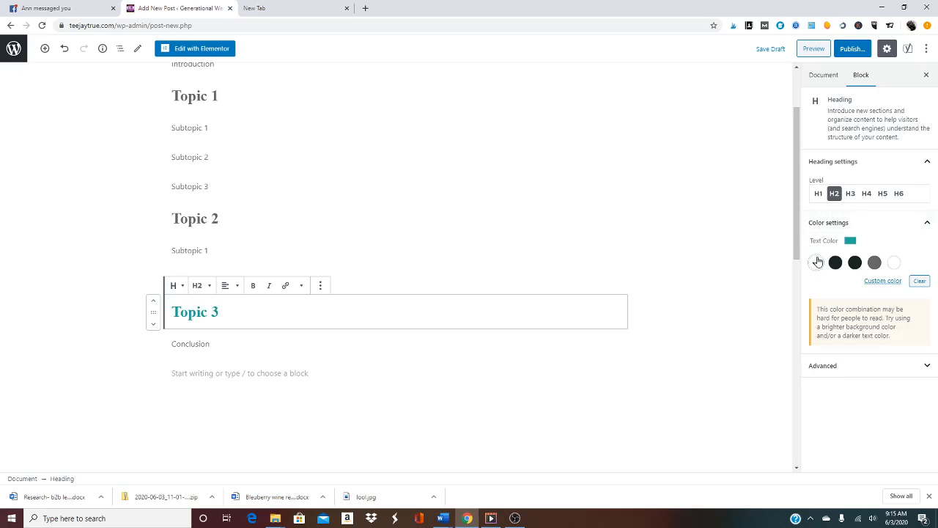
pyautogui.click(224, 219)
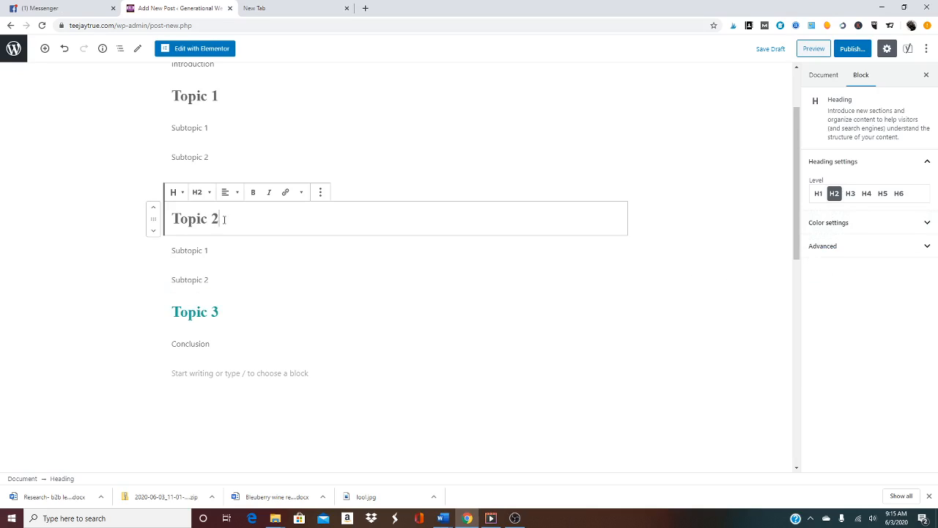
pyautogui.click(838, 223)
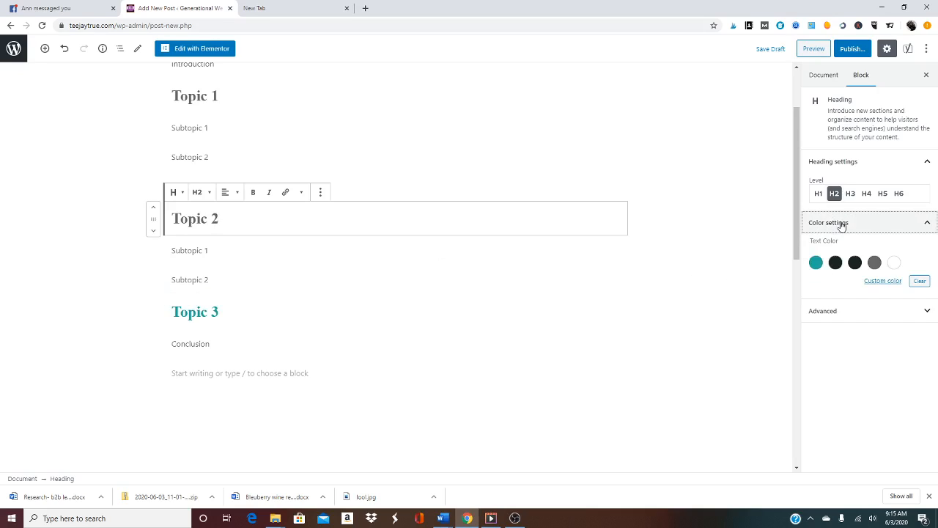
pyautogui.click(816, 263)
pyautogui.click(217, 97)
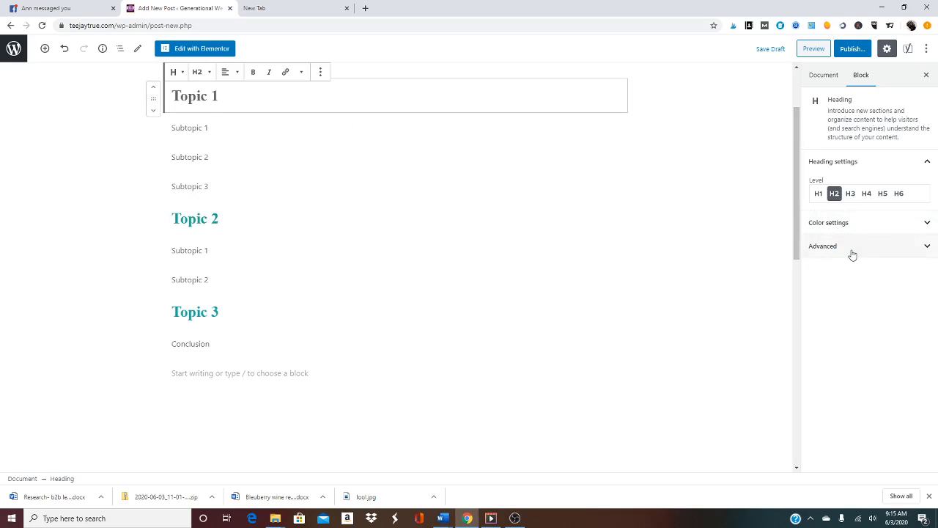
pyautogui.click(854, 223)
pyautogui.click(816, 263)
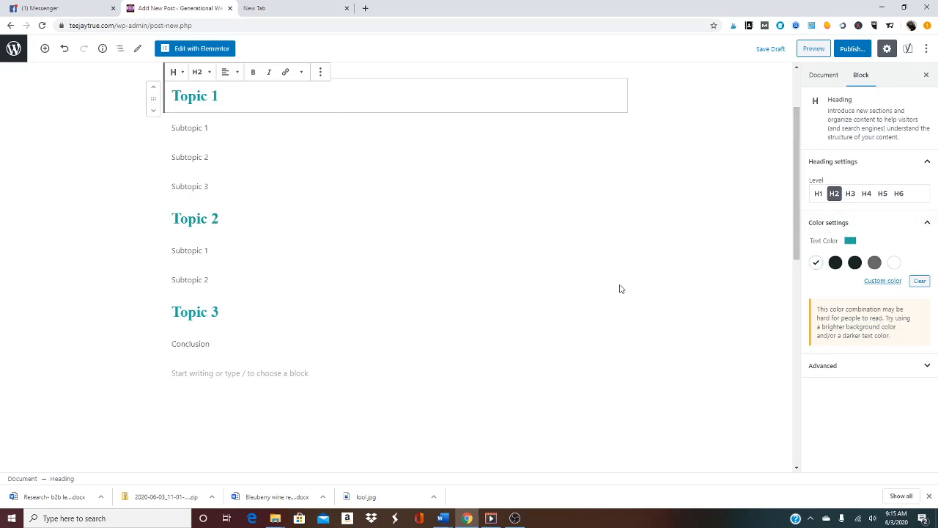
# Transform the Subtopic 1 paragraph beneath Topic 1 into a heading and set its level to Heading 3
pyautogui.scroll(2, 279, 183)
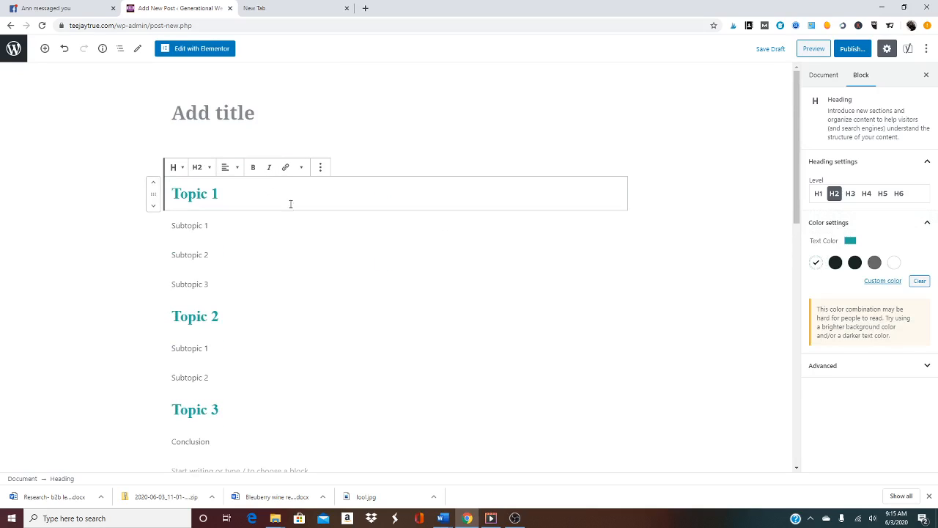
pyautogui.click(255, 224)
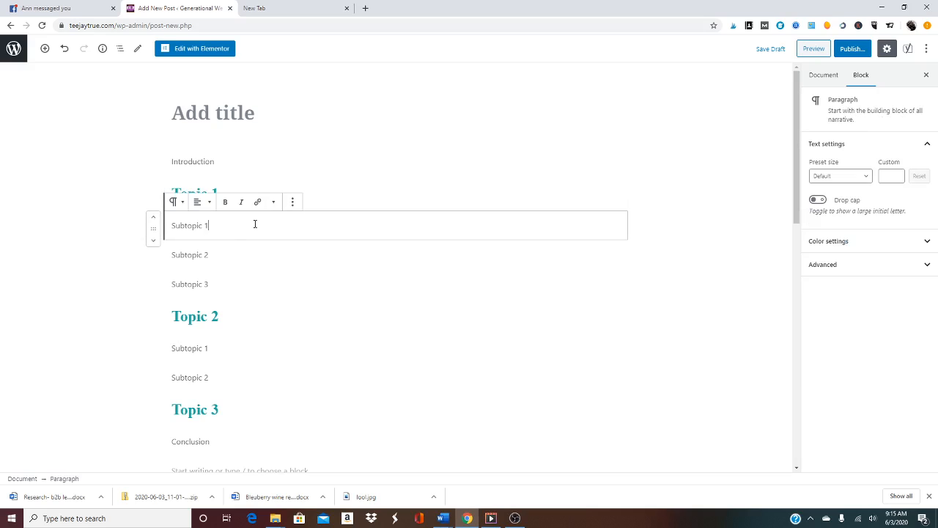
pyautogui.click(182, 206)
pyautogui.click(188, 261)
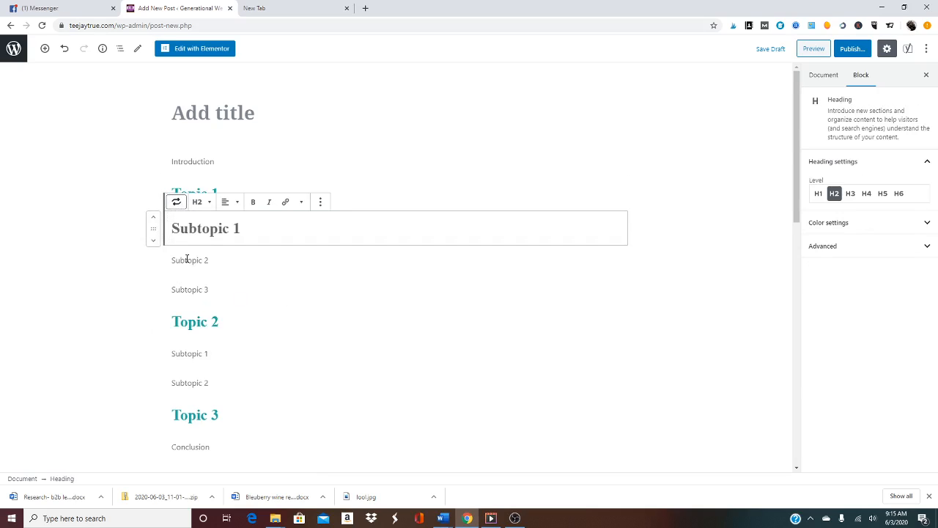
pyautogui.click(201, 202)
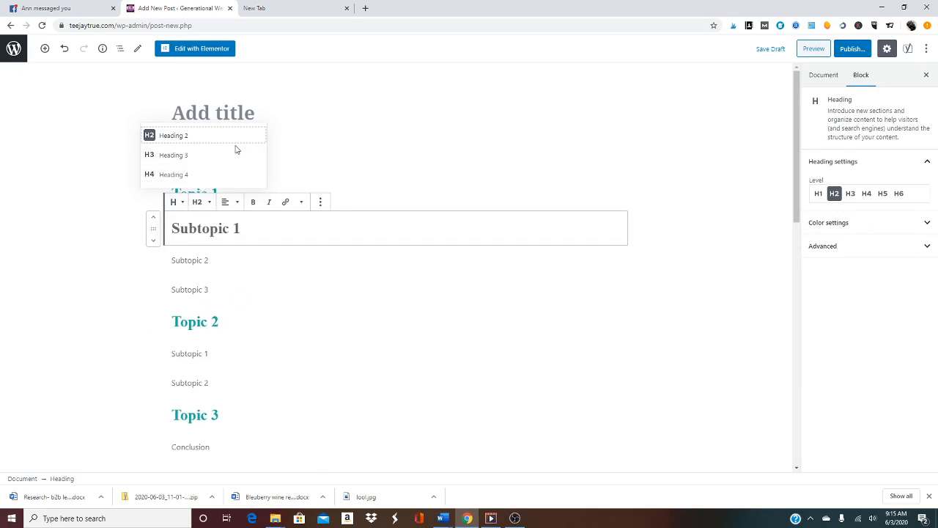
pyautogui.click(188, 157)
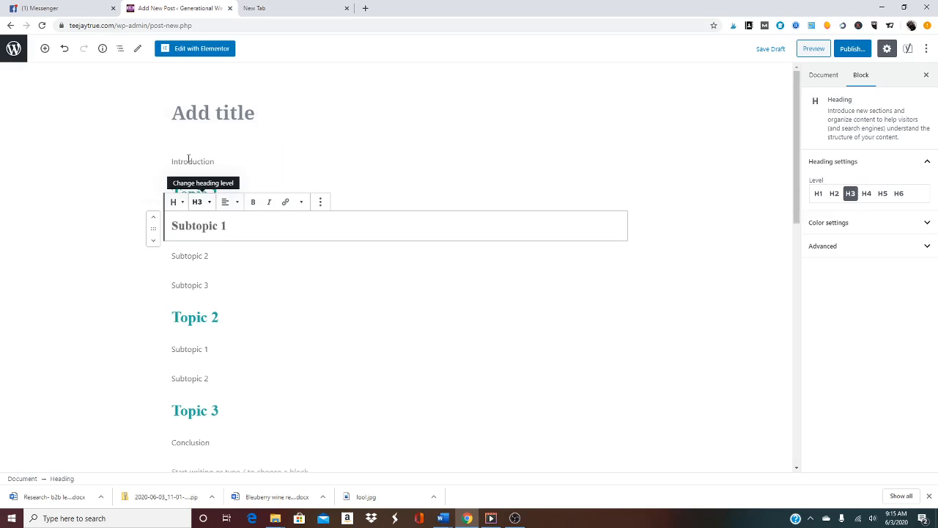
# Transform the Subtopic 2 paragraph beneath Topic 1 into a heading at level Heading 3
pyautogui.click(199, 257)
pyautogui.click(177, 233)
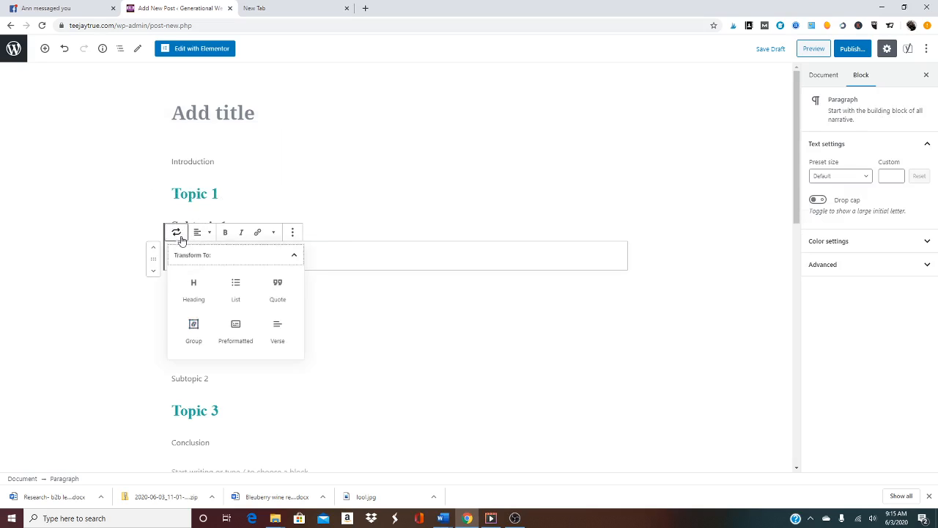
pyautogui.click(192, 298)
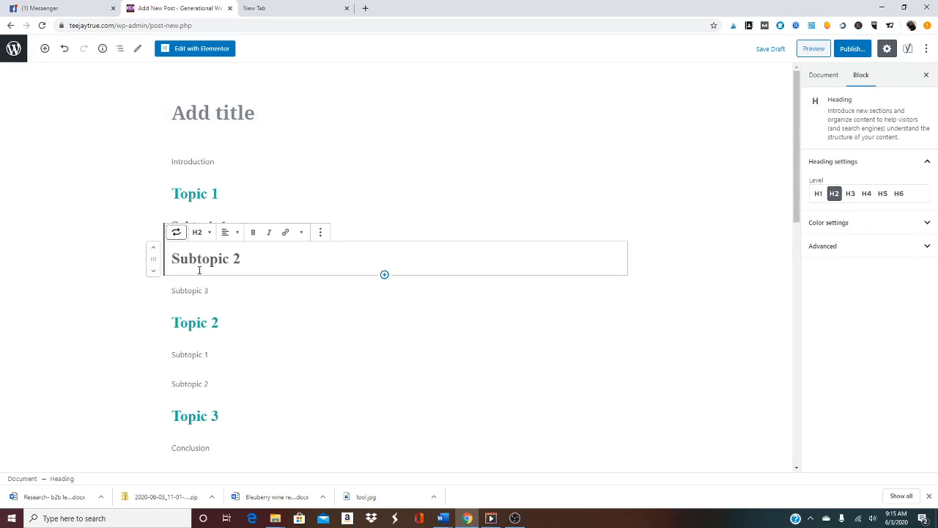
pyautogui.click(206, 232)
pyautogui.click(219, 186)
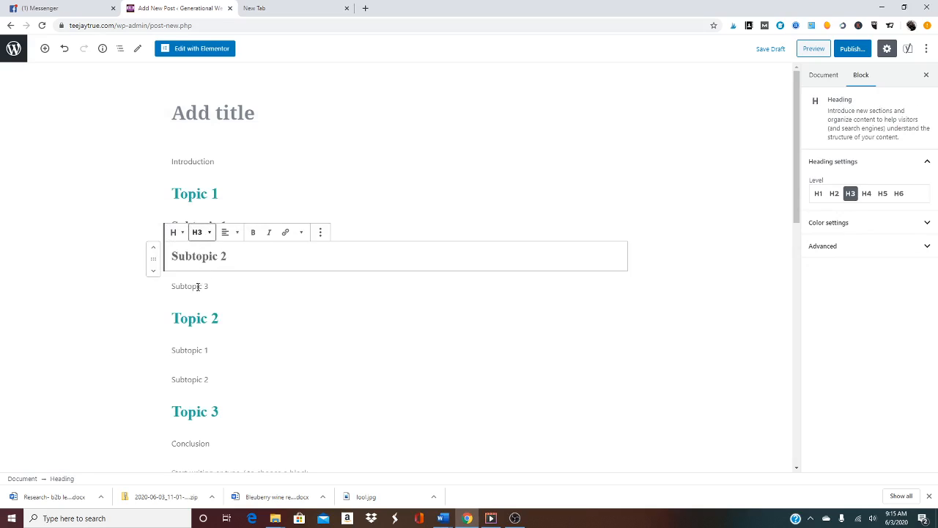
# Transform the Subtopic 3 paragraph beneath Topic 1 into a heading at level Heading 3
pyautogui.click(199, 286)
pyautogui.click(176, 263)
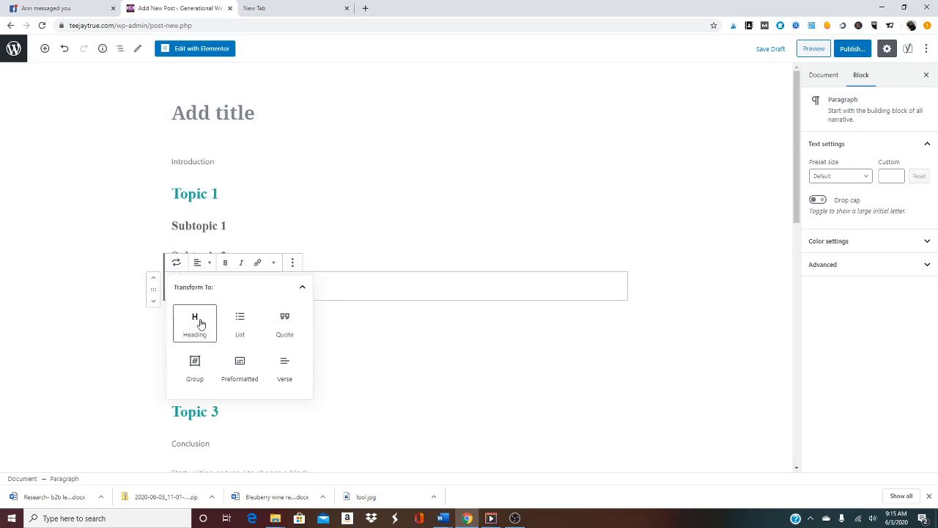
pyautogui.click(197, 318)
pyautogui.click(201, 263)
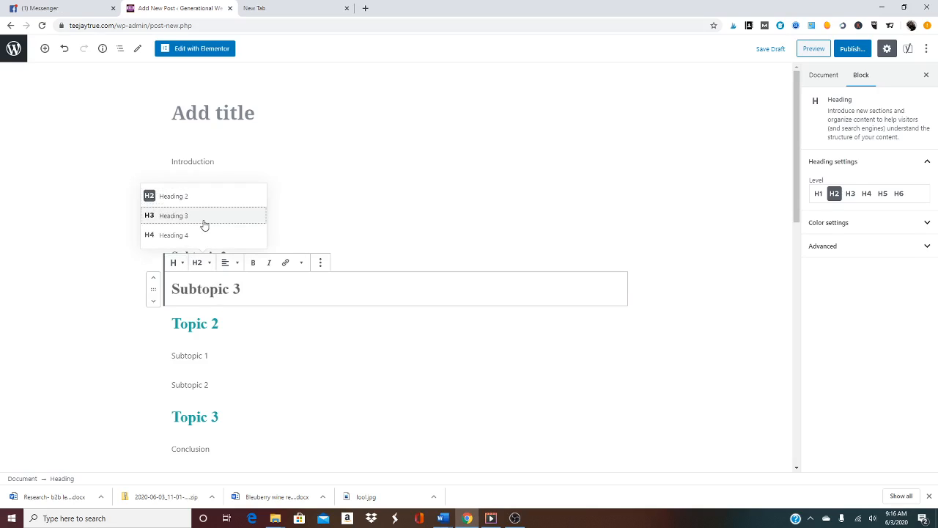
pyautogui.click(204, 220)
# Transform the Subtopic 1 paragraph beneath Topic 2 into a heading and set its level to Heading 3
pyautogui.scroll(-1, 220, 261)
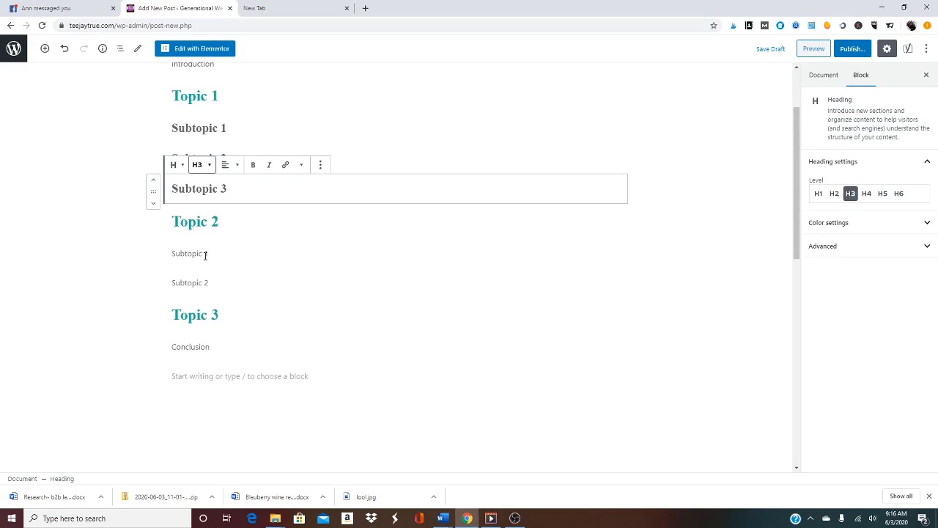
pyautogui.click(205, 254)
pyautogui.click(176, 232)
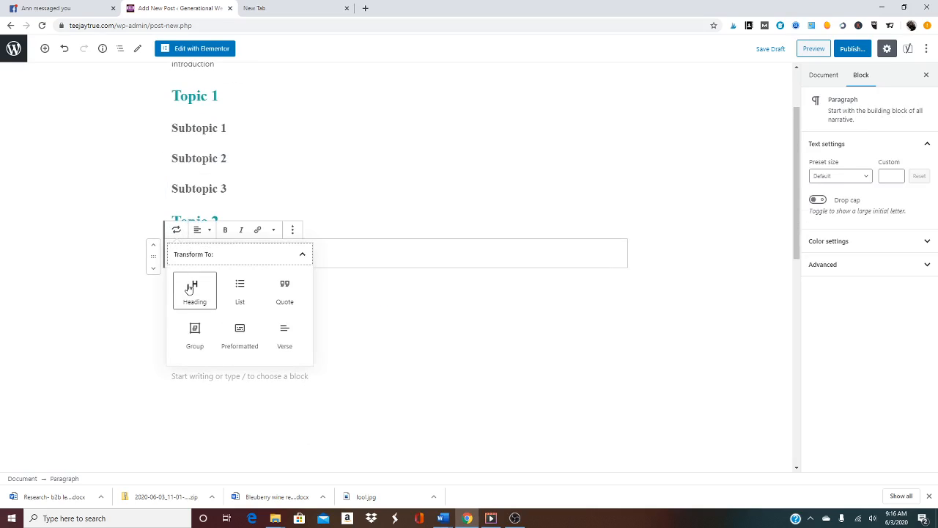
pyautogui.click(192, 288)
pyautogui.click(197, 230)
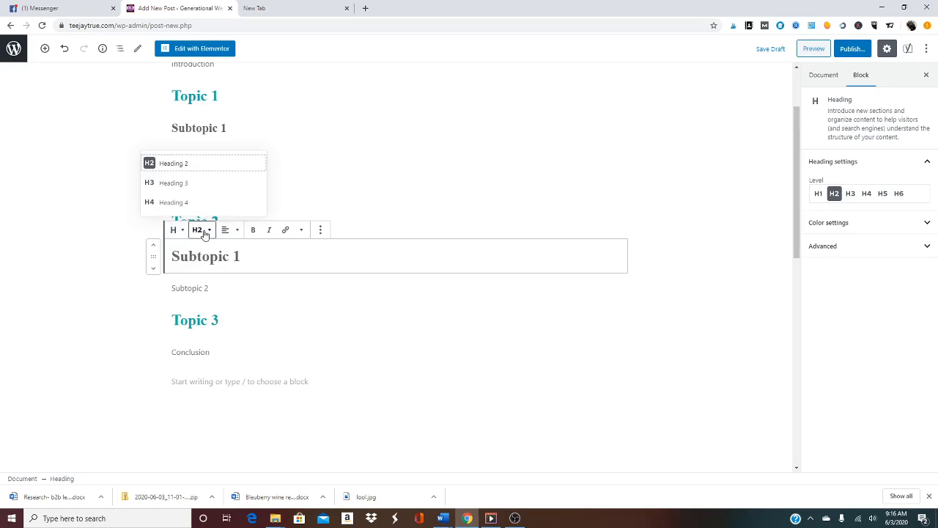
pyautogui.click(199, 184)
# Transform the Subtopic 2 paragraph beneath Topic 2 into a heading at level Heading 3
pyautogui.click(203, 283)
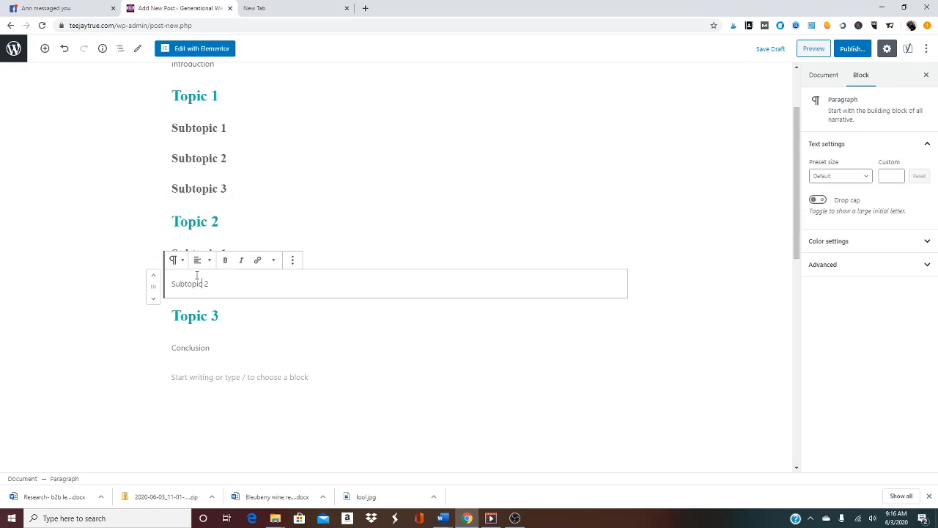
pyautogui.click(176, 261)
pyautogui.click(194, 320)
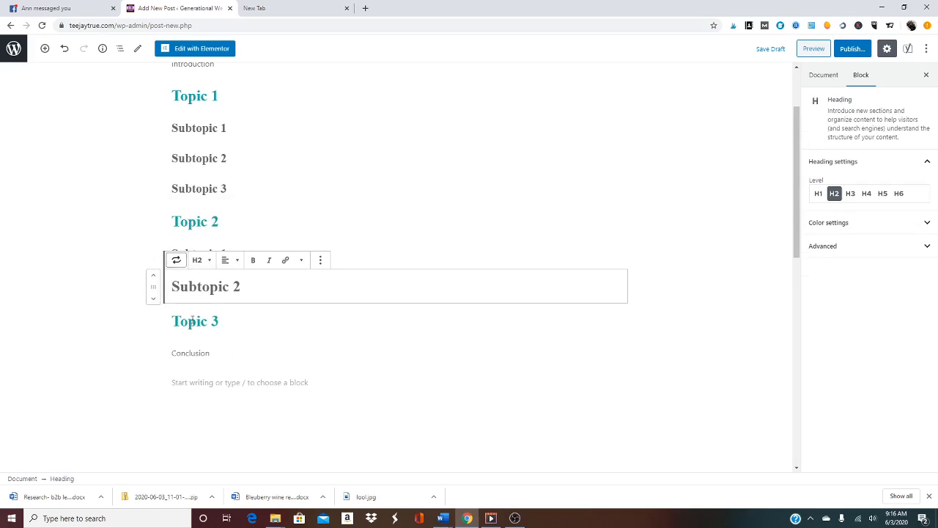
pyautogui.click(206, 262)
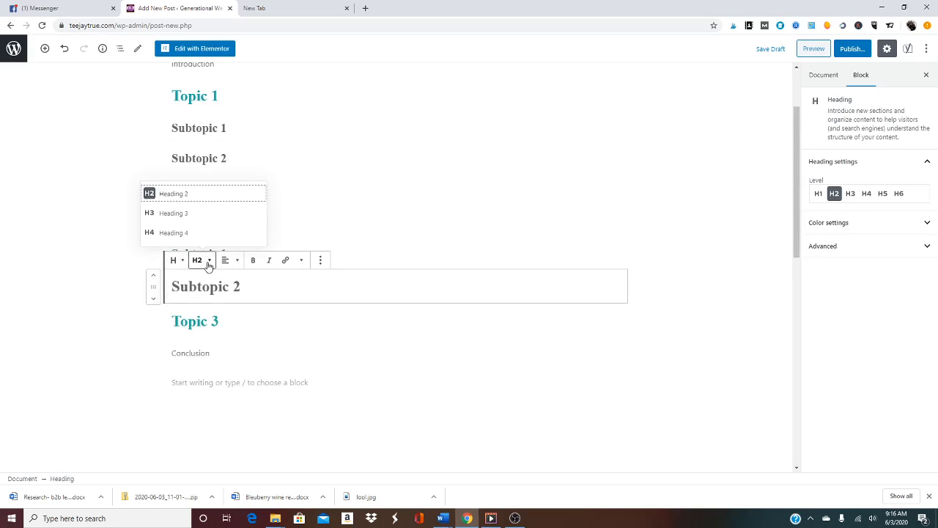
pyautogui.click(190, 214)
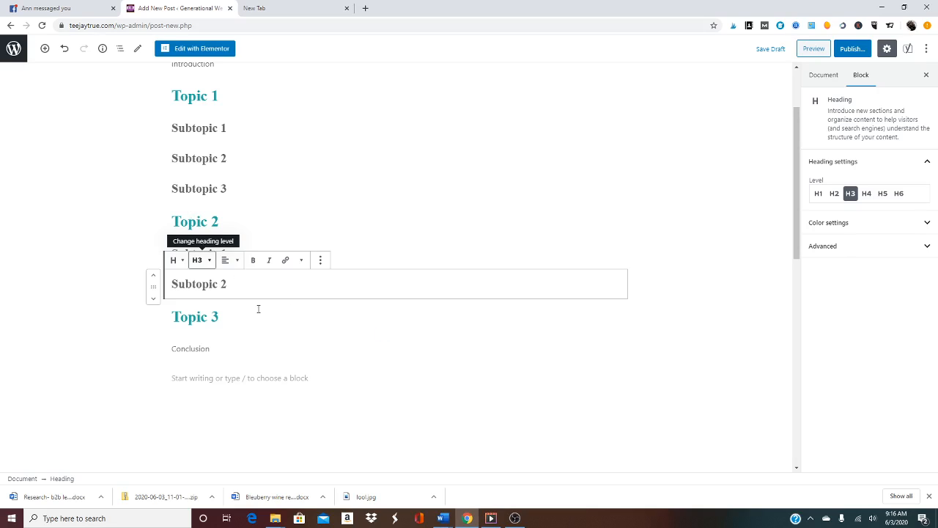
# Transform the Conclusion paragraph at the end of the outline into a heading and deselect the blocks
pyautogui.click(211, 349)
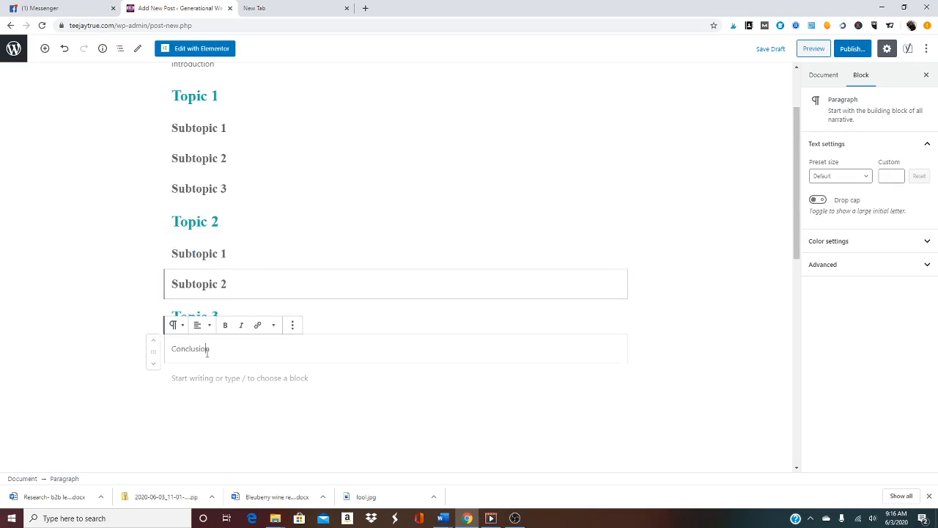
pyautogui.click(176, 327)
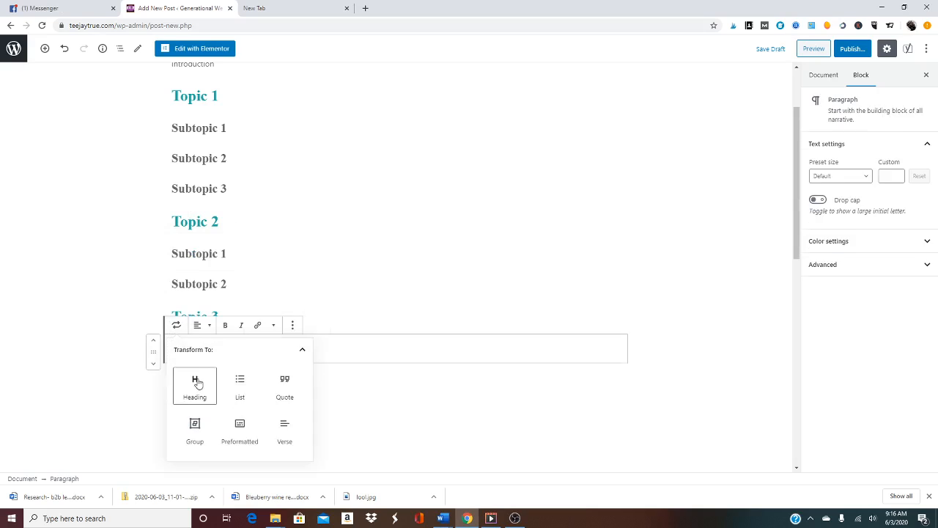
pyautogui.click(195, 382)
pyautogui.click(362, 255)
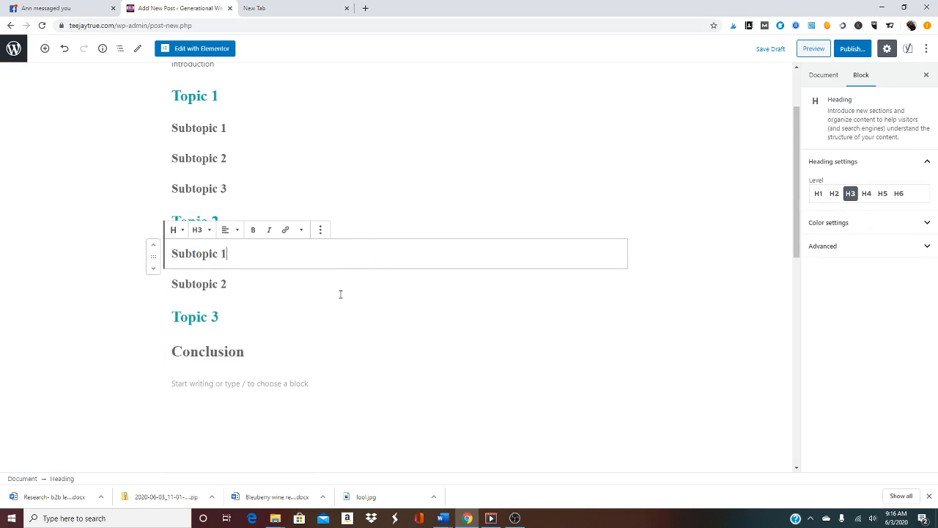
pyautogui.scroll(2, 352, 332)
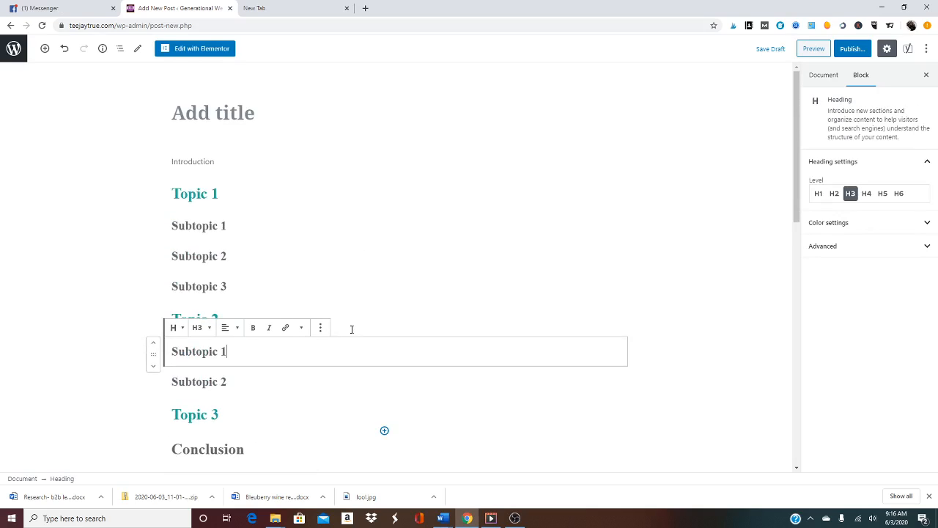
pyautogui.click(93, 244)
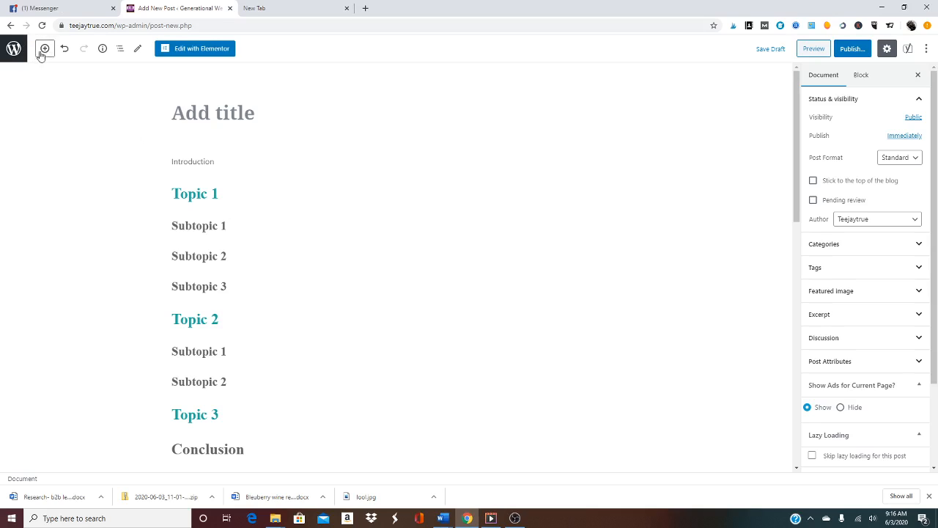
# Leave the unsaved post for the posts list and open the draft "5 Year Life Plan Template: How to plan the perfect life"
pyautogui.click(14, 48)
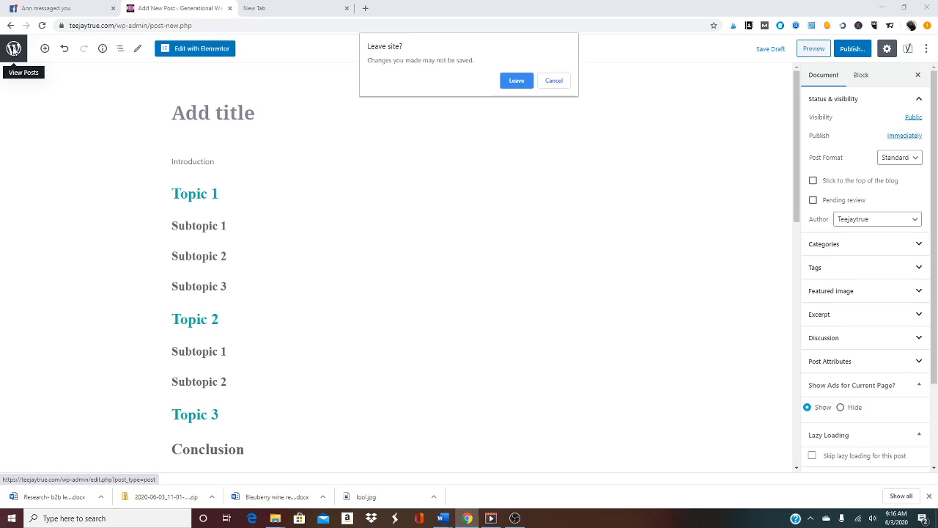
pyautogui.click(552, 81)
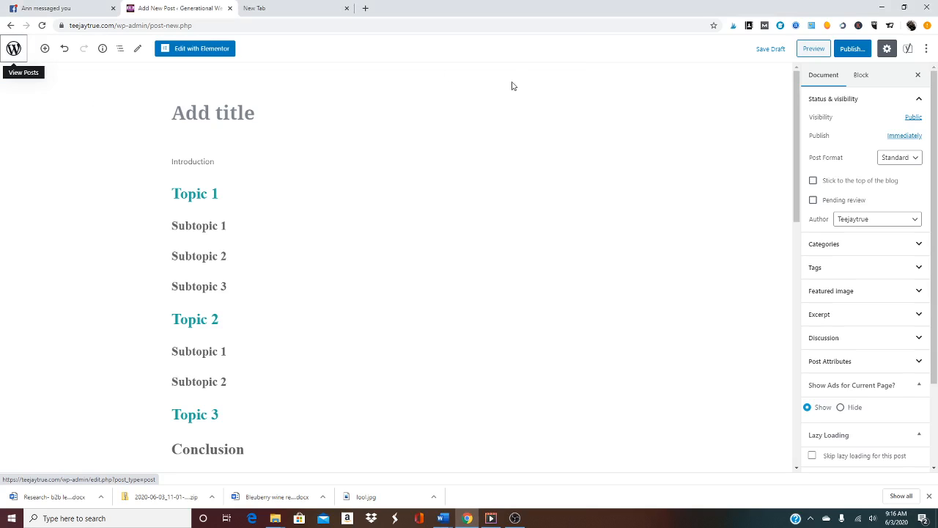
pyautogui.click(13, 49)
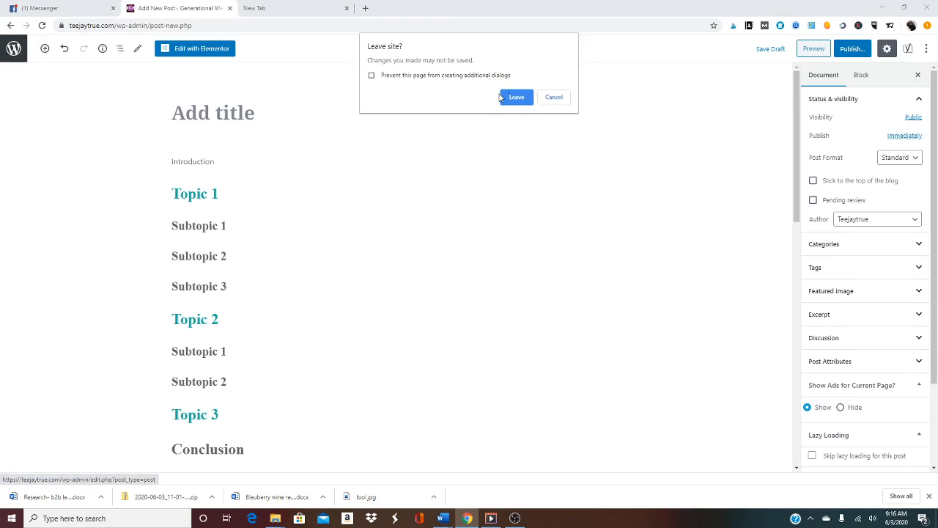
pyautogui.click(515, 98)
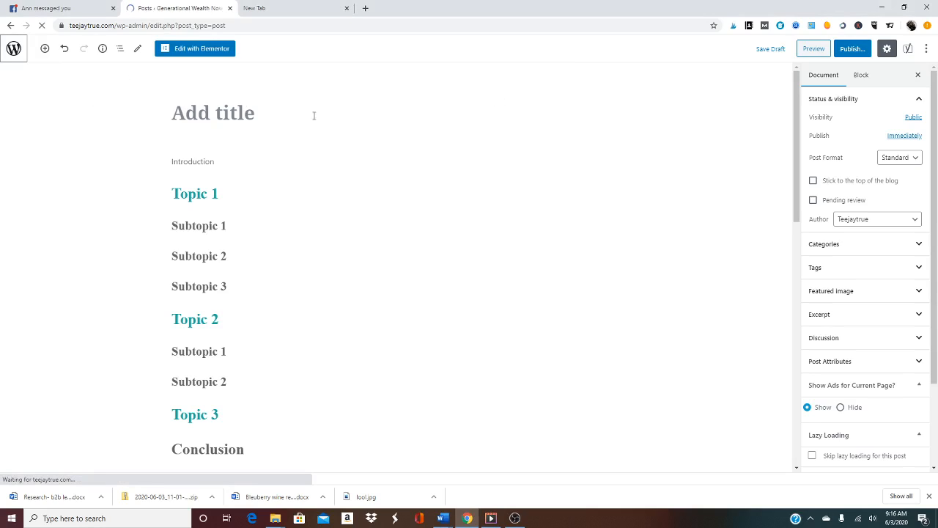
pyautogui.scroll(-5, 340, 306)
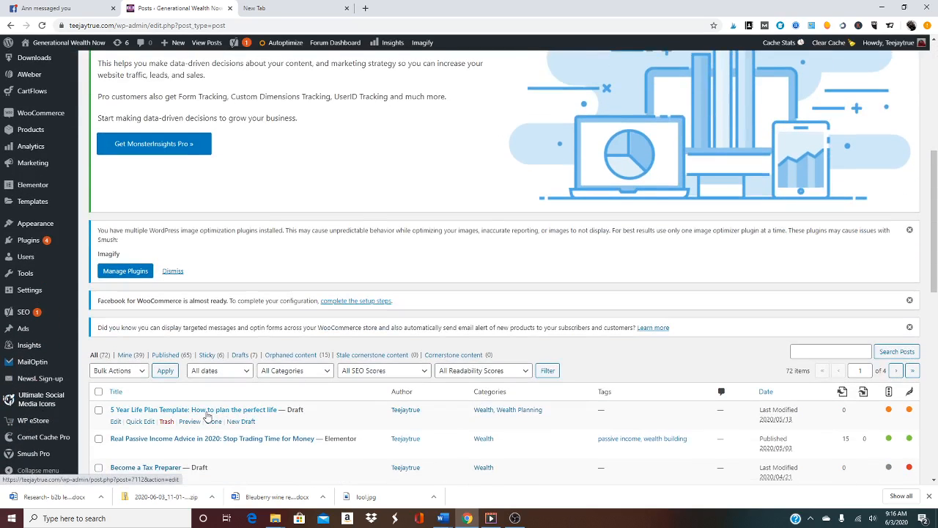
pyautogui.click(208, 412)
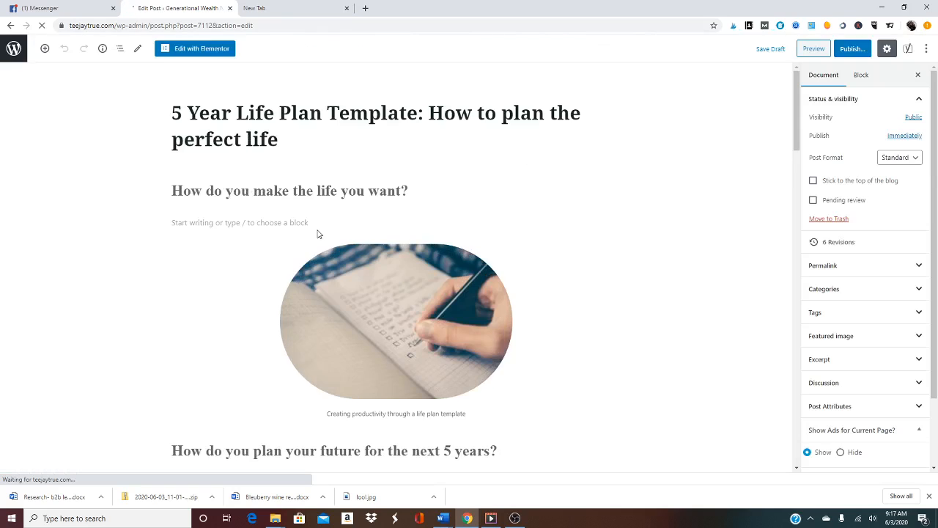
# Add four empty paragraphs below the "Decide what you want to achieve" heading
pyautogui.scroll(-3, 384, 262)
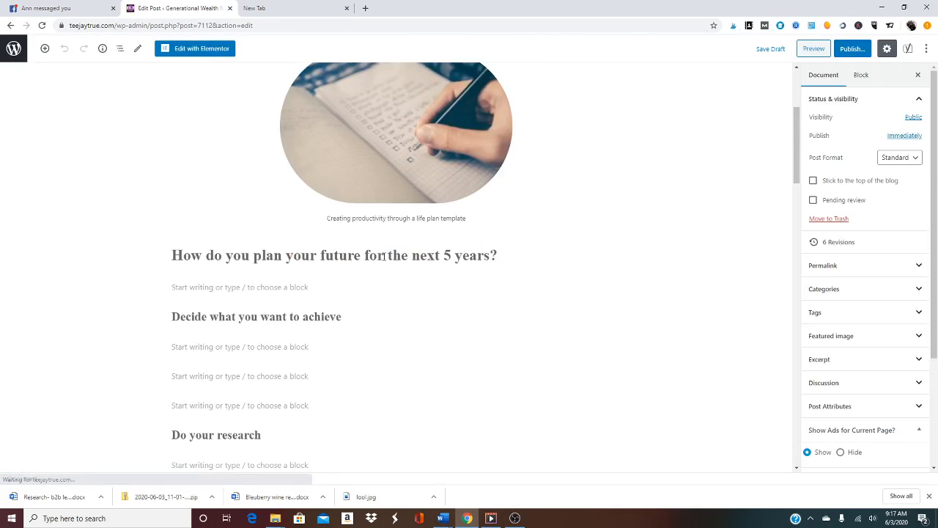
pyautogui.scroll(2, 390, 253)
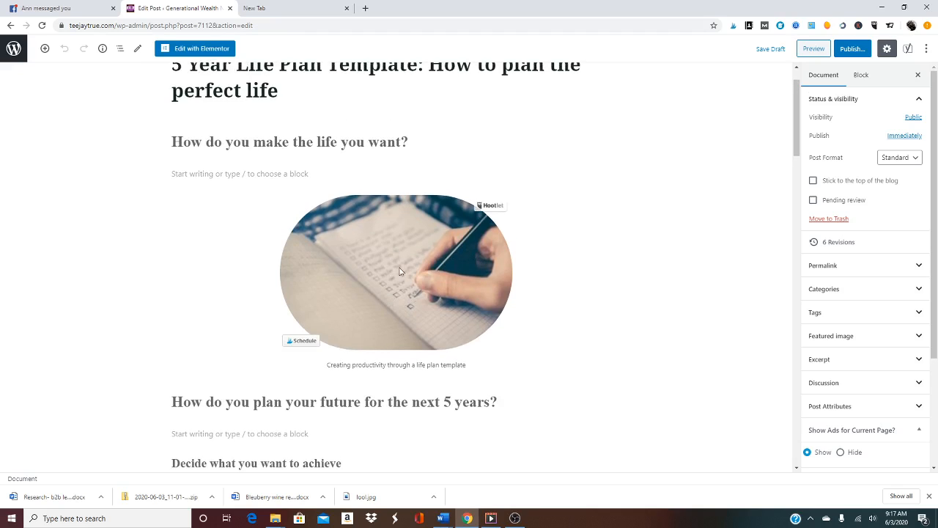
pyautogui.scroll(-4, 401, 273)
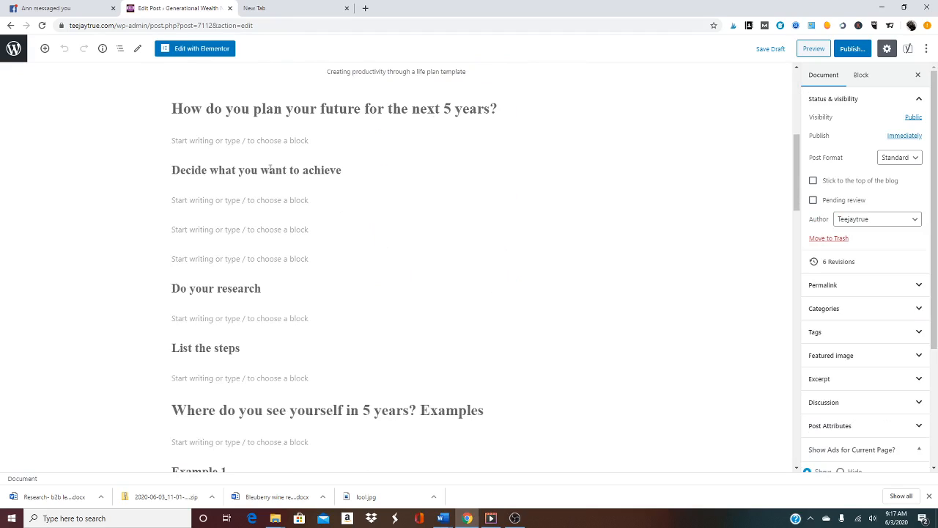
pyautogui.click(345, 198)
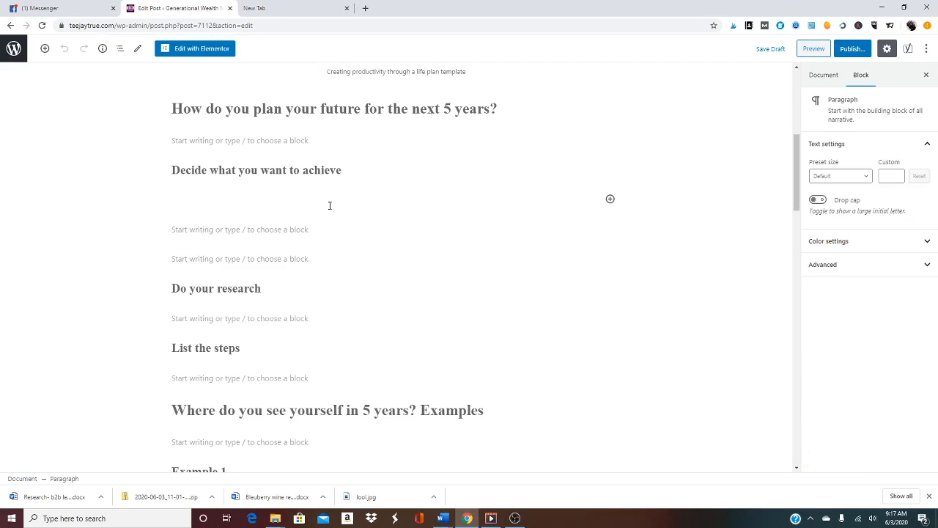
pyautogui.press('Return')
pyautogui.press('Return')
pyautogui.press('Return')
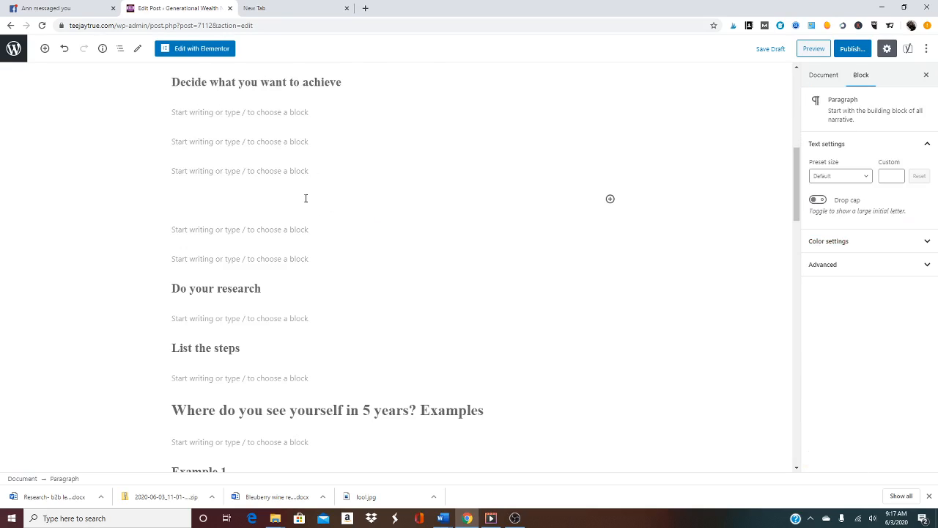
pyautogui.press('Up')
pyautogui.press('Return')
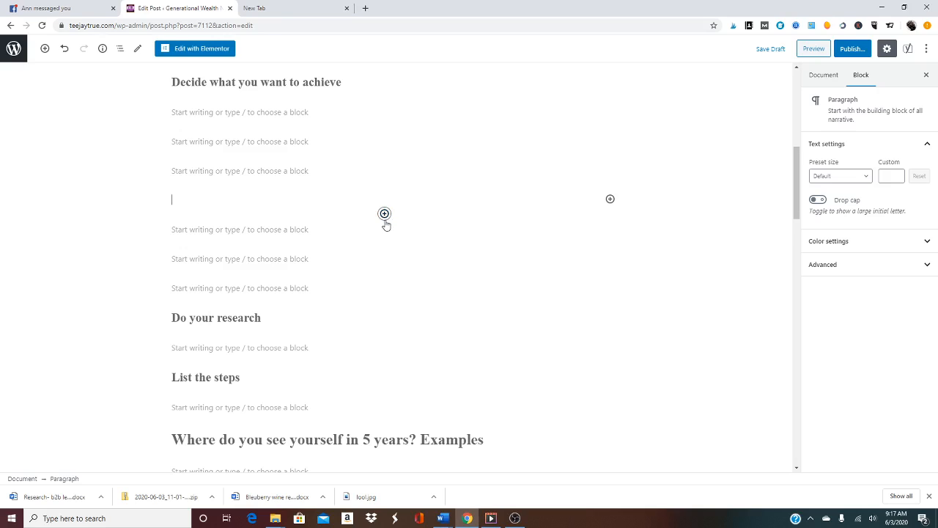
# Look at the most used block types that can be inserted between the empty paragraphs, including Image
pyautogui.click(384, 214)
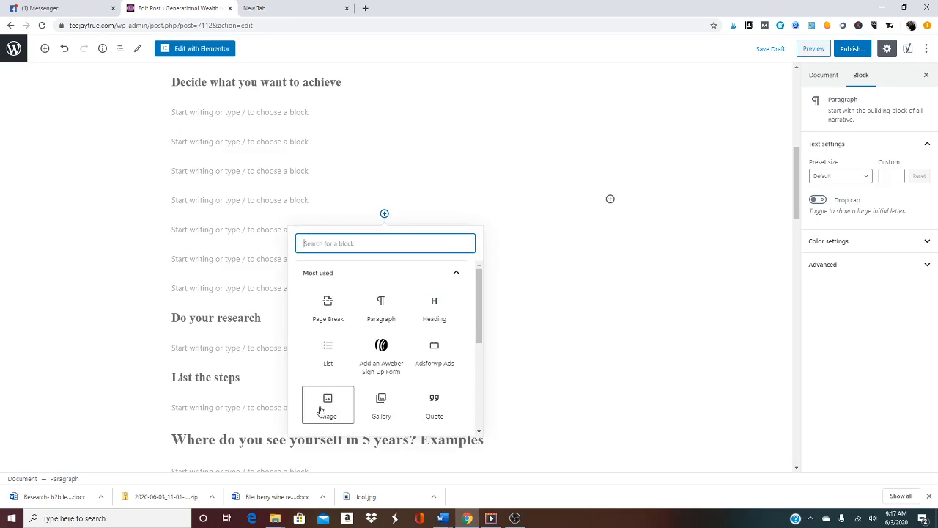
pyautogui.scroll(1, 538, 193)
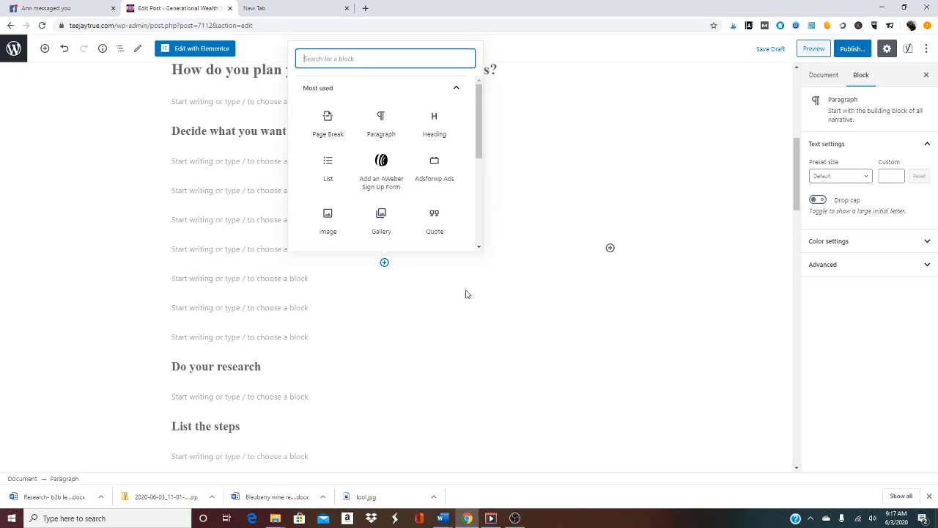
pyautogui.click(266, 334)
# Review the draft's outline of headings and subheadings, from the opening section down to the life plan steps
pyautogui.scroll(4, 294, 279)
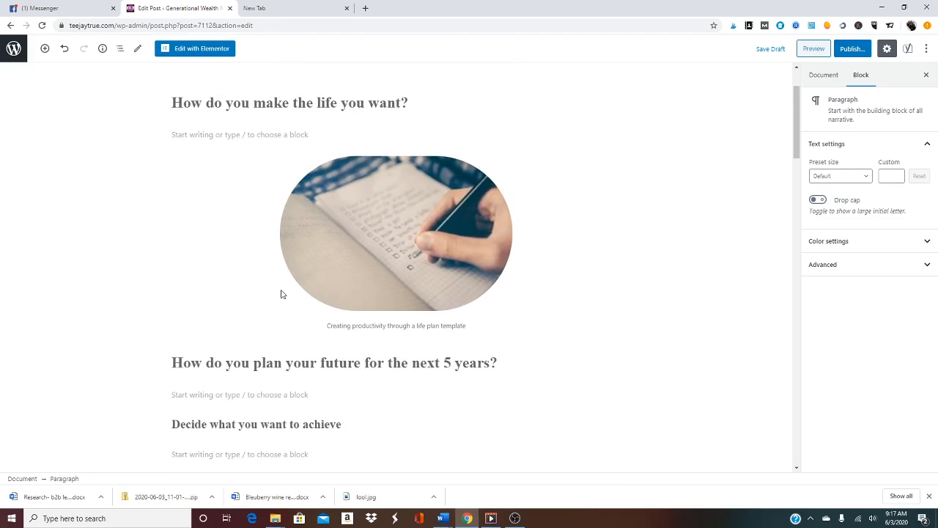
pyautogui.scroll(-4, 282, 292)
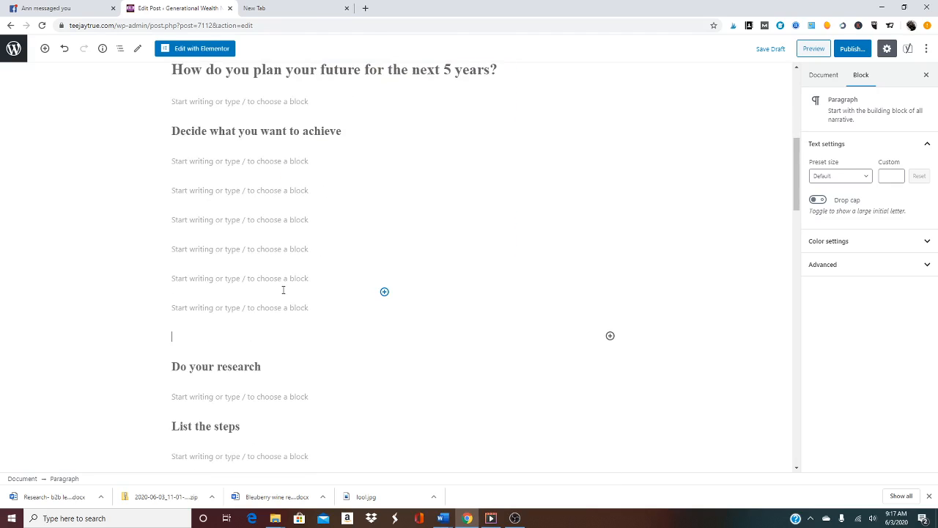
pyautogui.scroll(-5, 284, 288)
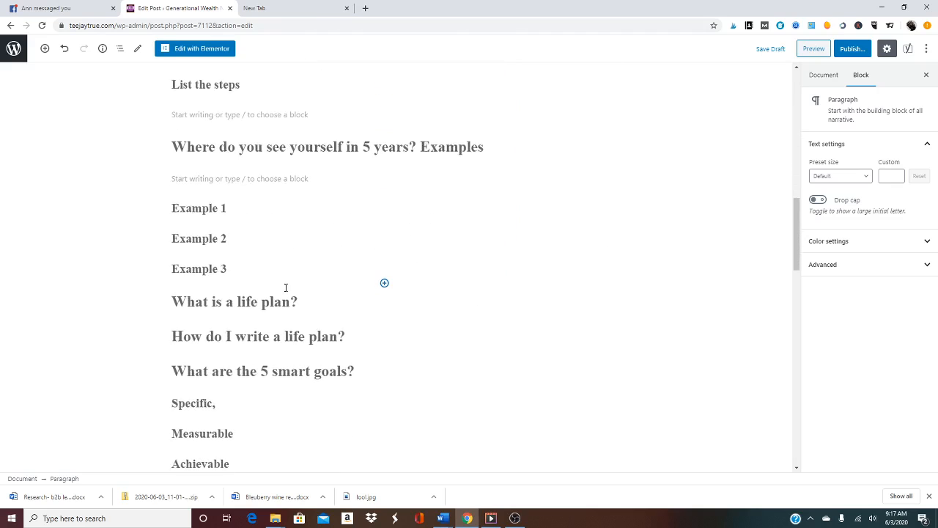
pyautogui.scroll(-3, 286, 288)
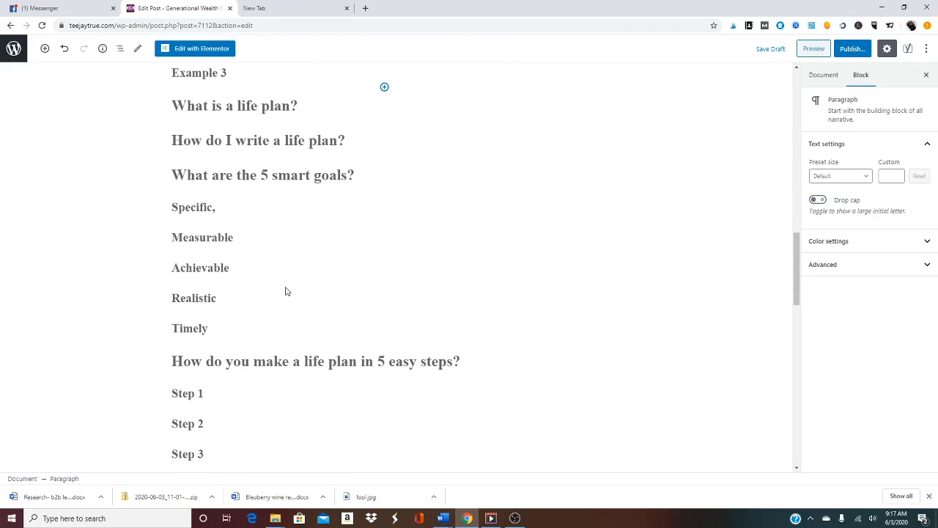
pyautogui.scroll(6, 291, 275)
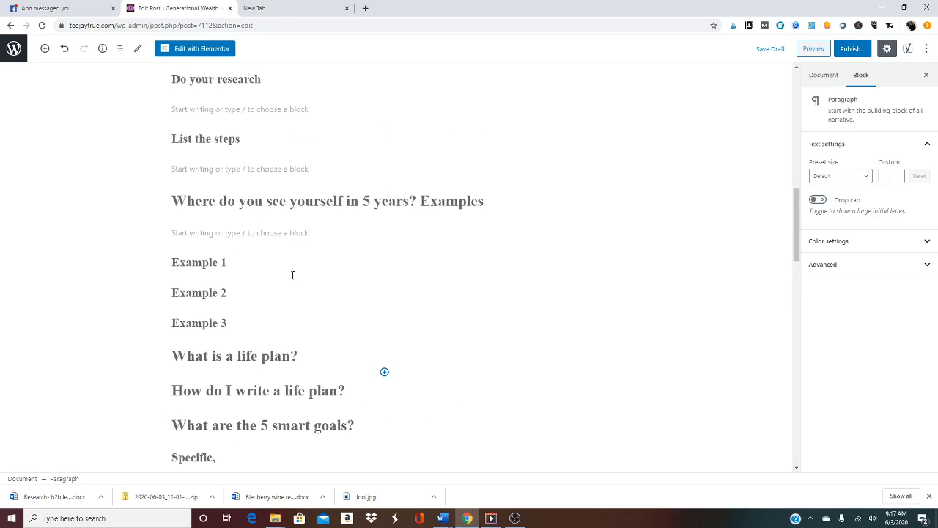
pyautogui.click(297, 226)
# Delete the surplus empty paragraphs between the "Decide what you want to achieve" and "Do your research" headings
pyautogui.scroll(3, 297, 226)
pyautogui.click(282, 287)
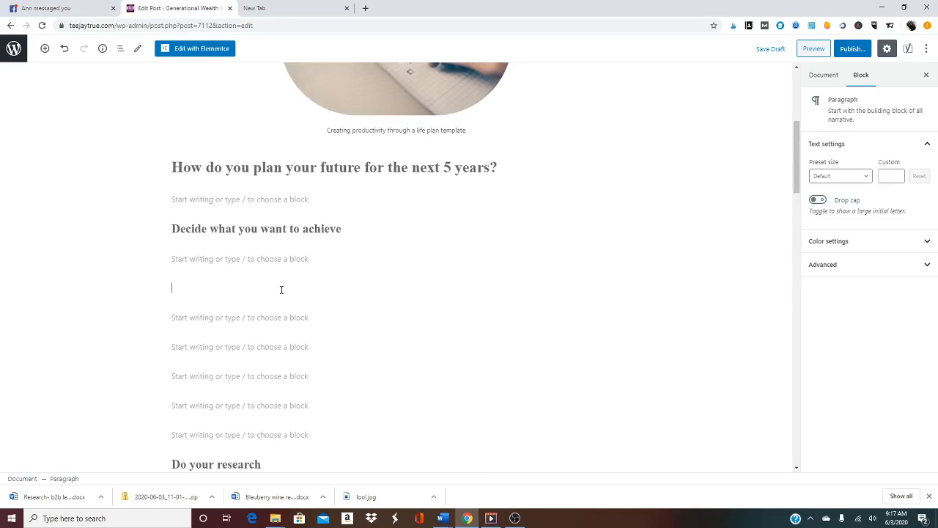
pyautogui.press('Delete')
pyautogui.press('Delete')
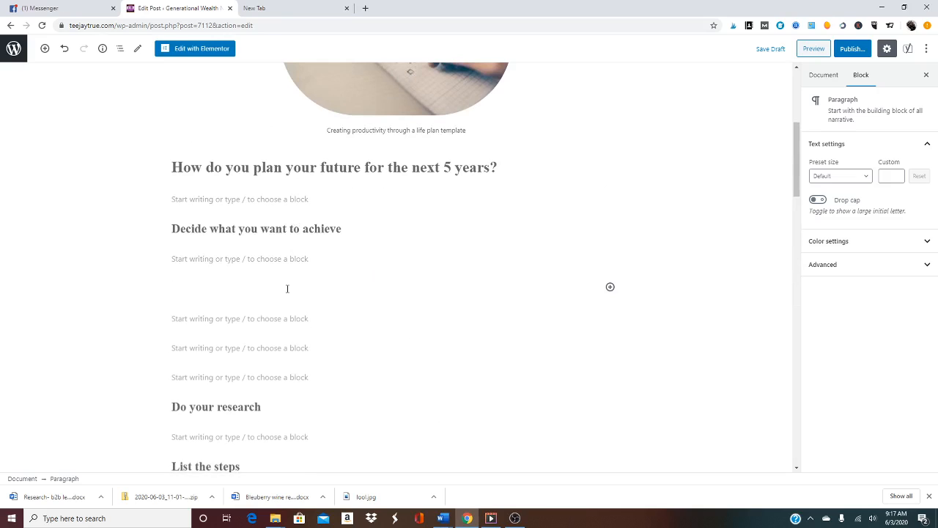
pyautogui.press('Delete')
pyautogui.press('Delete')
pyautogui.press('Delete')
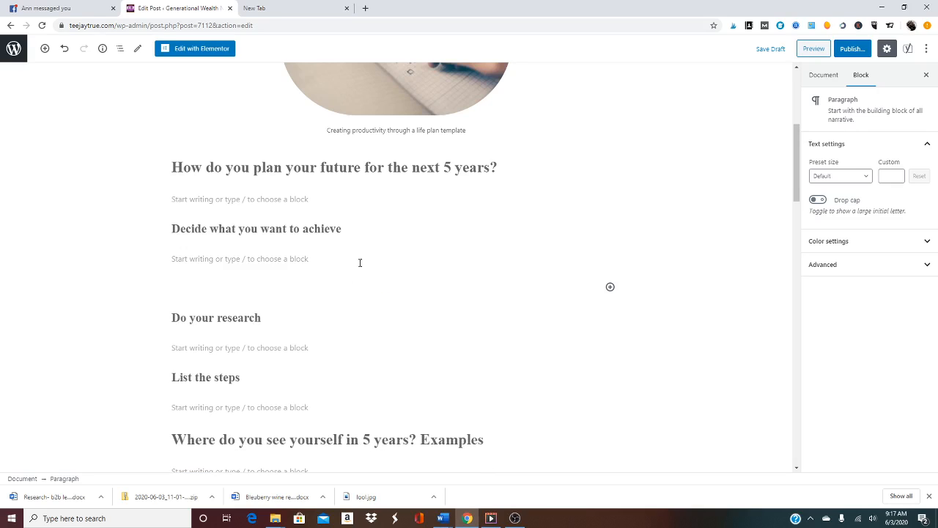
pyautogui.press('Delete')
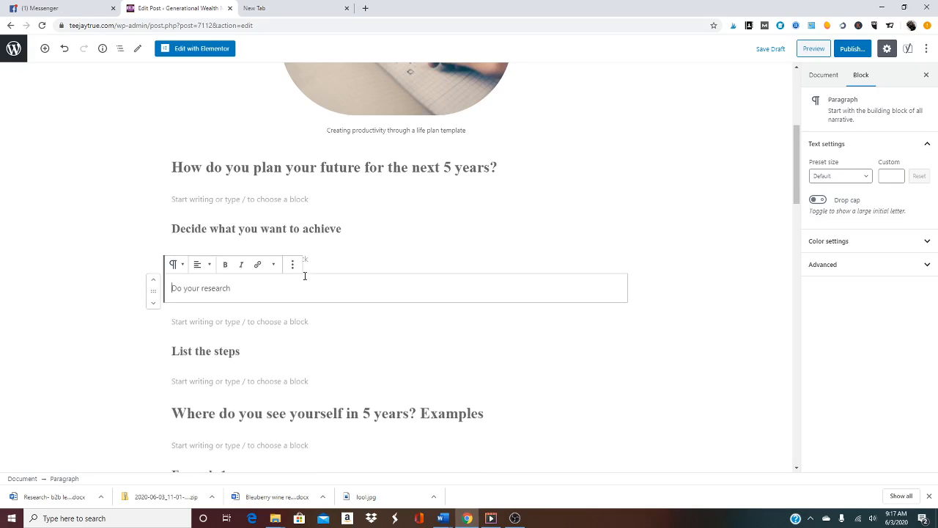
# Convert the "Do your research" paragraph into a Heading block
pyautogui.press('Up')
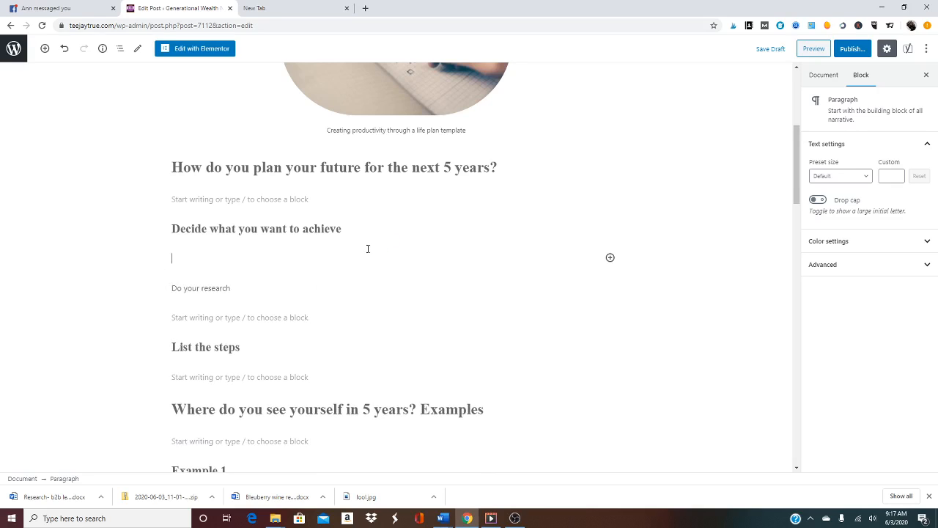
pyautogui.click(205, 289)
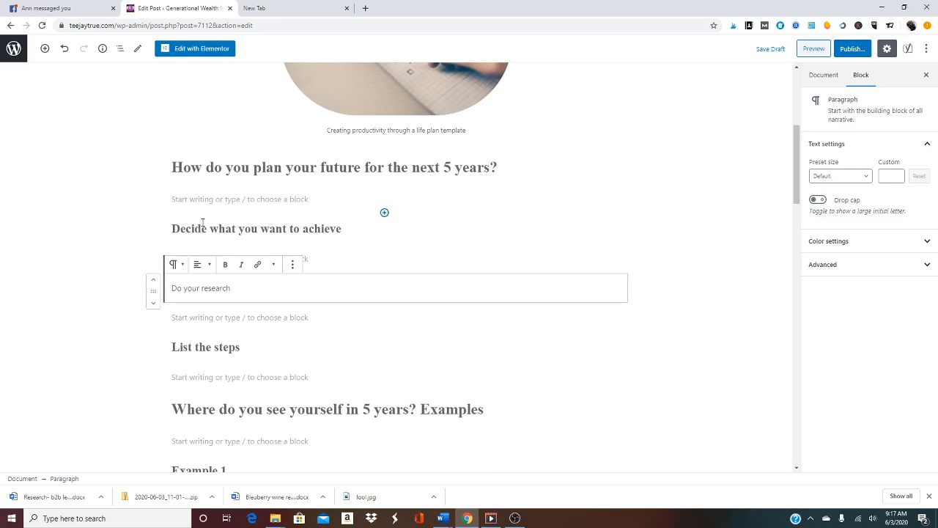
pyautogui.click(176, 264)
pyautogui.click(195, 323)
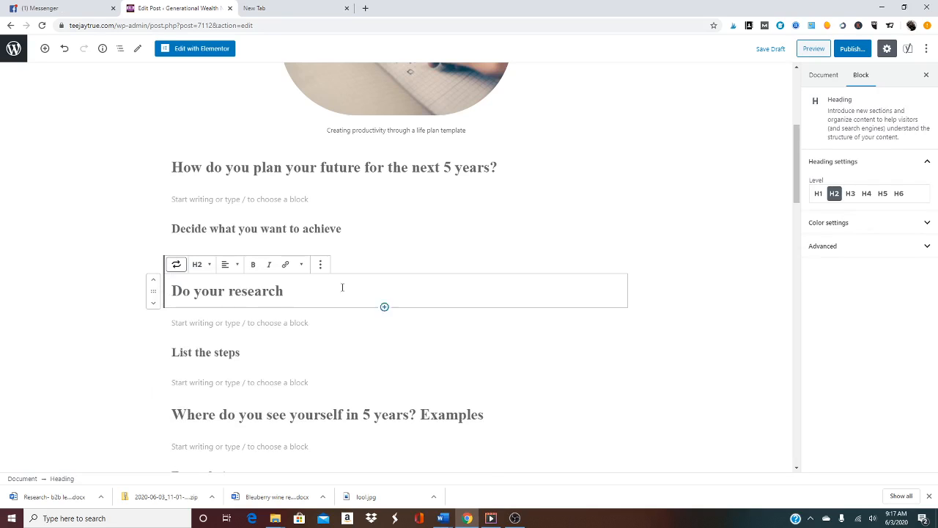
pyautogui.click(468, 239)
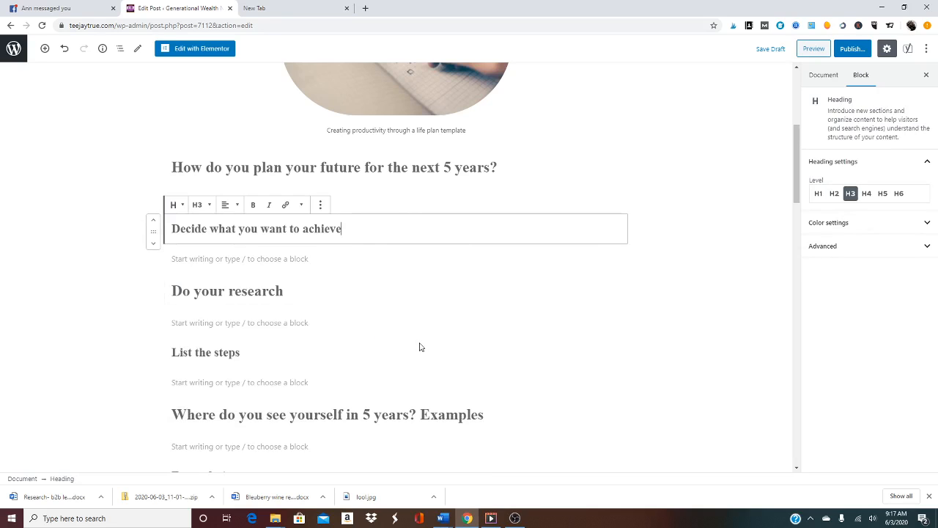
# Add an empty paragraph below each of the "Example 1", "Example 2" and "Example 3" subheadings
pyautogui.scroll(-3, 418, 328)
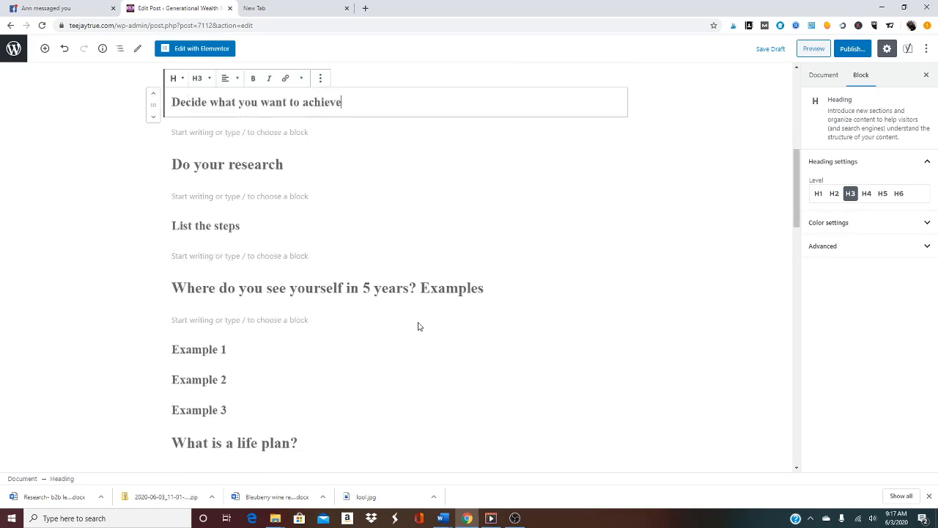
pyautogui.scroll(-2, 418, 326)
pyautogui.scroll(-1, 417, 321)
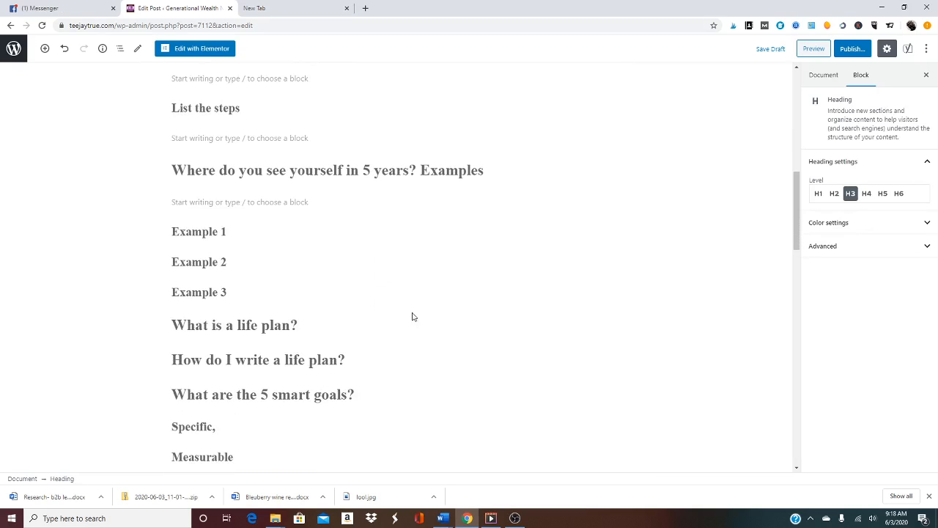
pyautogui.scroll(-1, 346, 305)
pyautogui.click(239, 182)
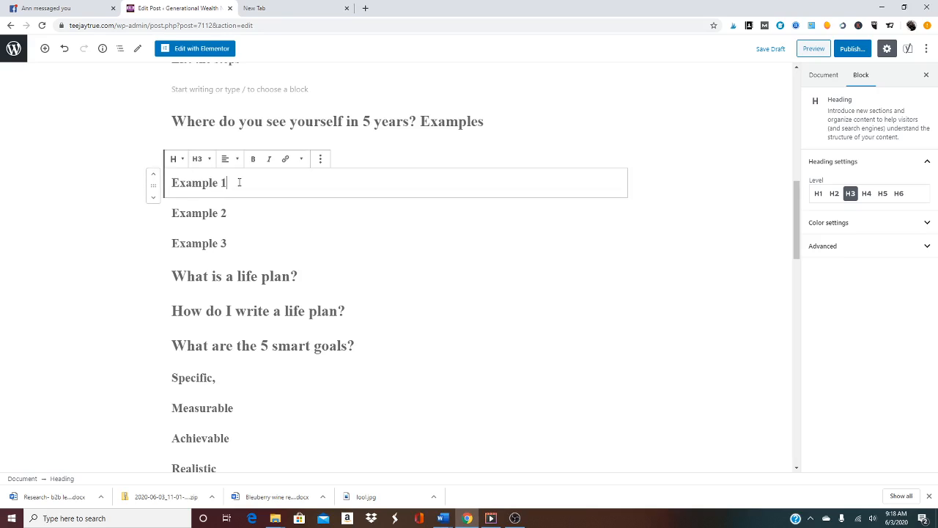
pyautogui.press('Return')
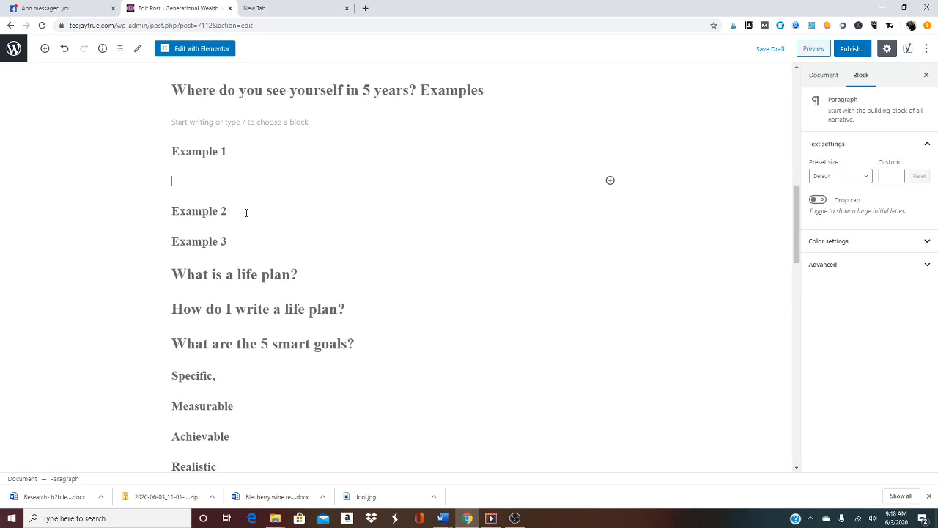
pyautogui.click(246, 212)
pyautogui.press('Return')
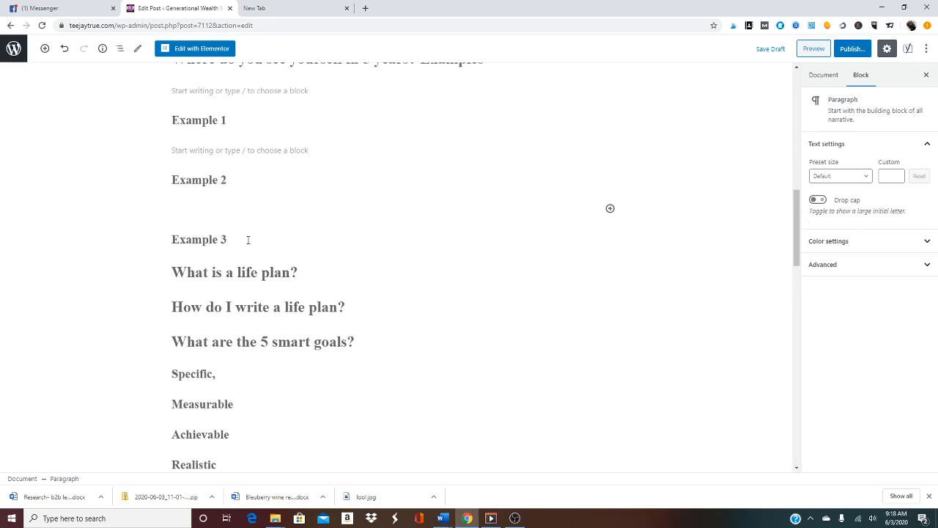
pyautogui.click(248, 242)
pyautogui.press('Return')
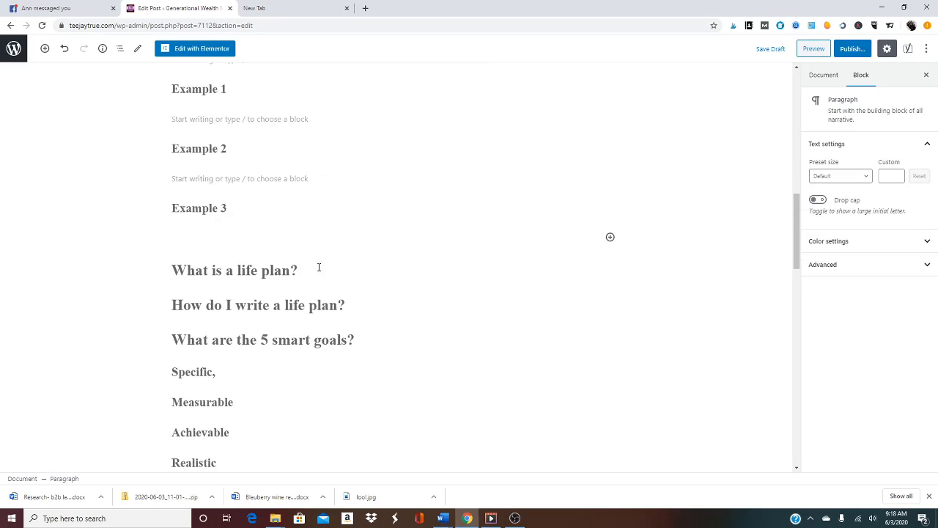
# Add an empty paragraph below the "What is a life plan?" and "How do I write a life plan?" headings
pyautogui.click(327, 268)
pyautogui.press('Return')
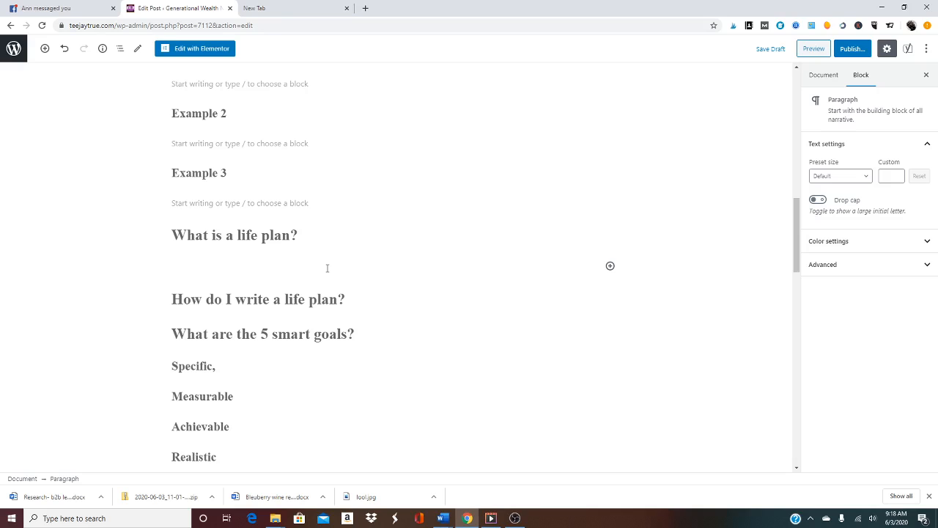
pyautogui.click(357, 299)
pyautogui.press('Return')
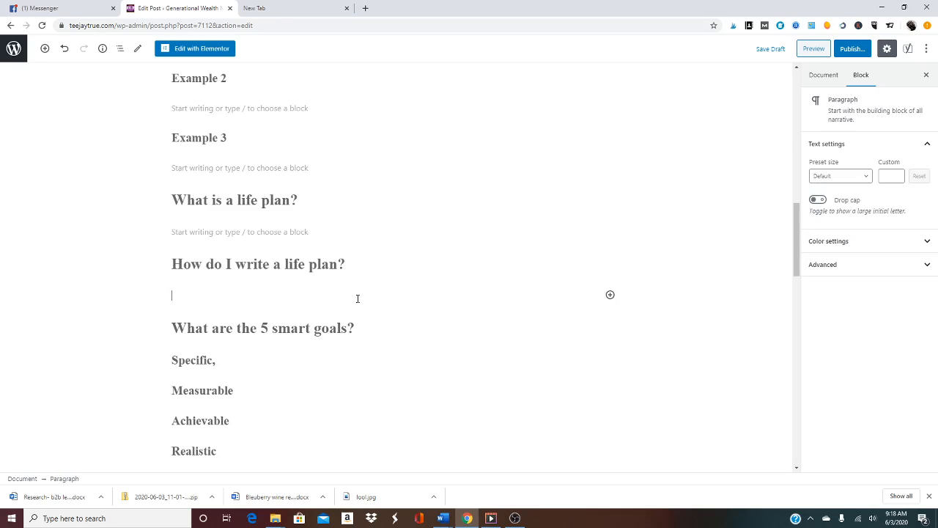
# Review the draft's full outline of headings and subheadings, from the opening section down to the Conclusion
pyautogui.click(363, 327)
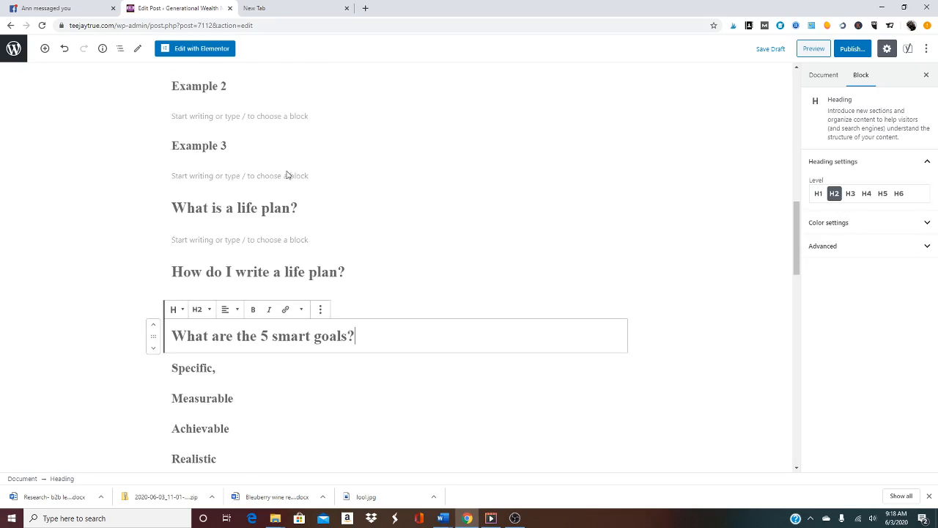
pyautogui.scroll(7, 296, 173)
pyautogui.scroll(-14, 290, 209)
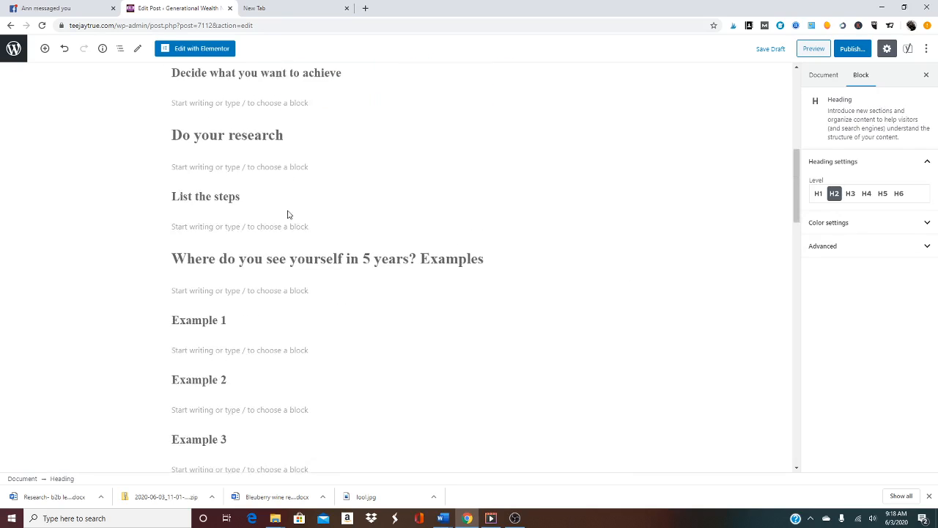
pyautogui.scroll(-2, 294, 218)
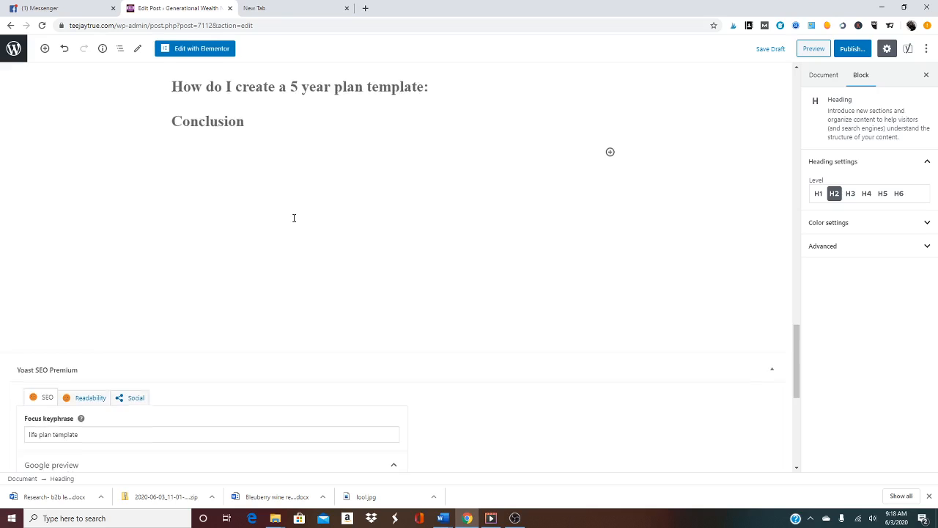
pyautogui.scroll(8, 293, 217)
pyautogui.scroll(9, 293, 220)
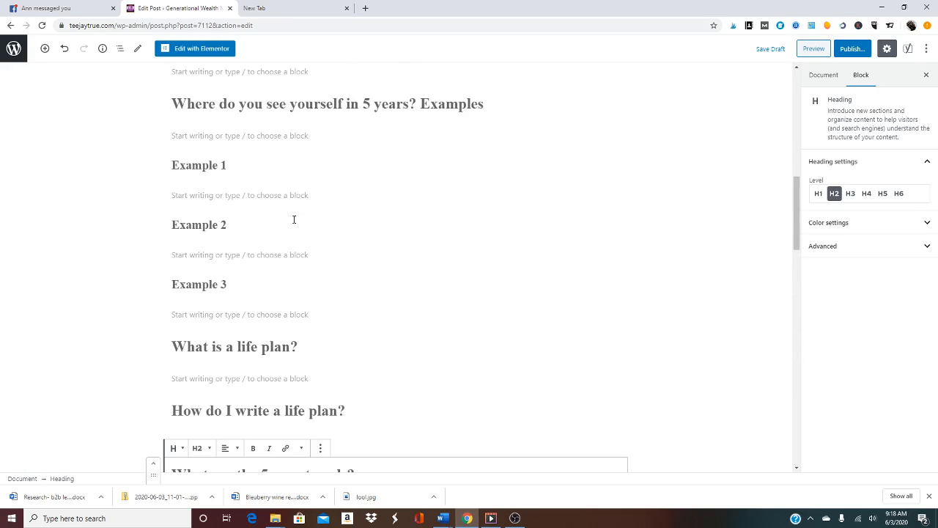
pyautogui.scroll(-1, 293, 224)
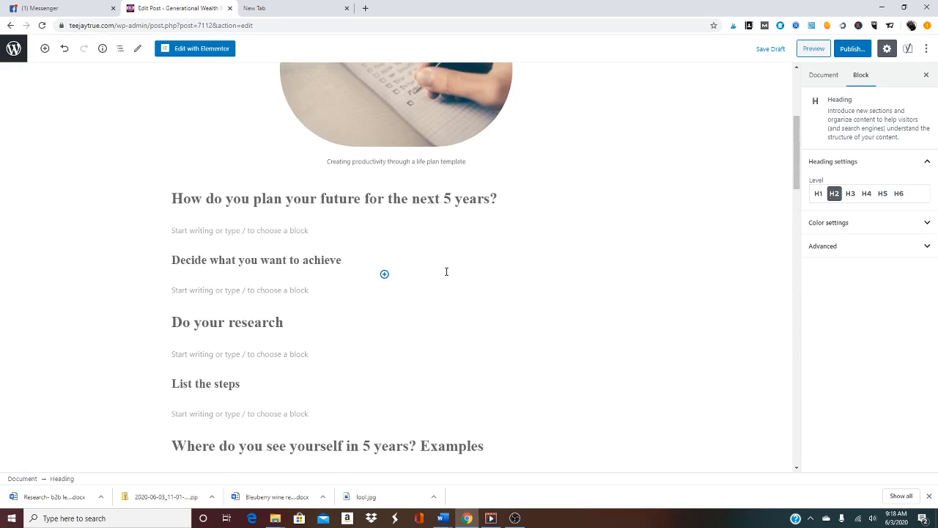
pyautogui.scroll(-1, 410, 242)
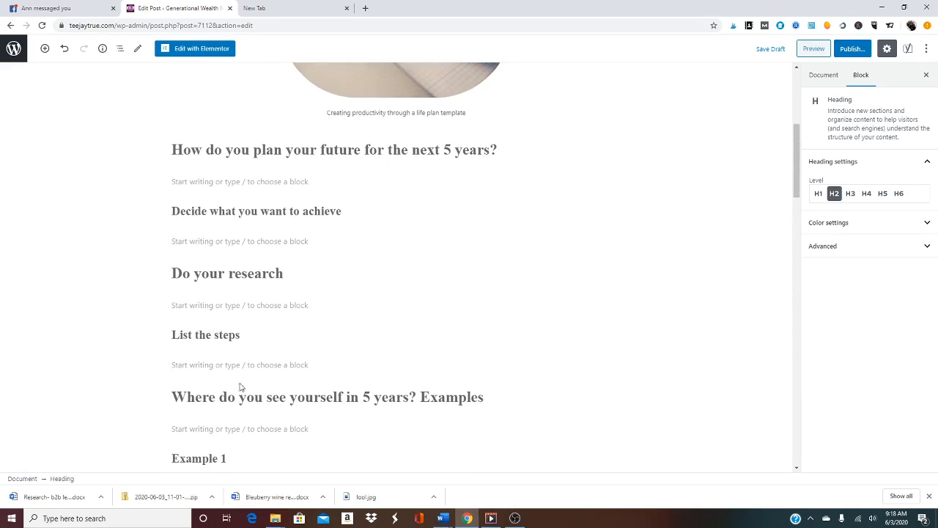
pyautogui.scroll(-5, 413, 343)
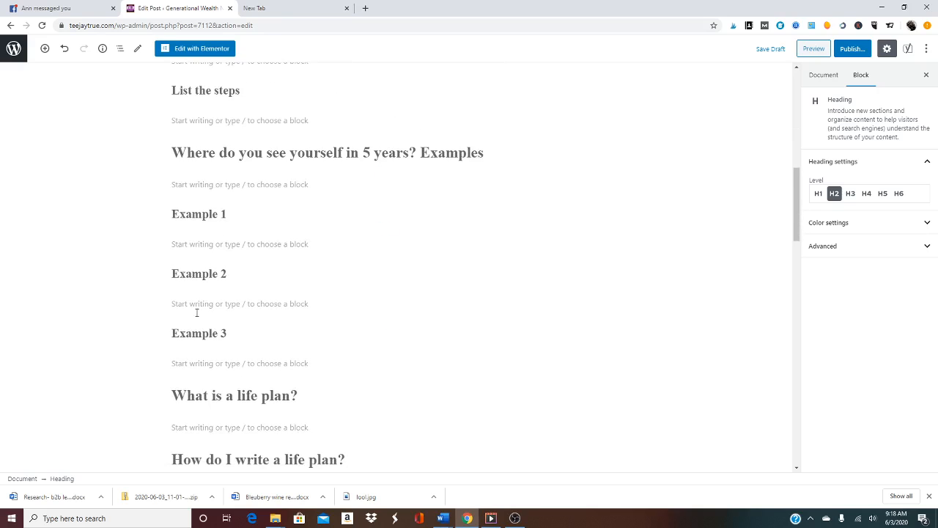
pyautogui.scroll(-5, 407, 324)
pyautogui.click(385, 315)
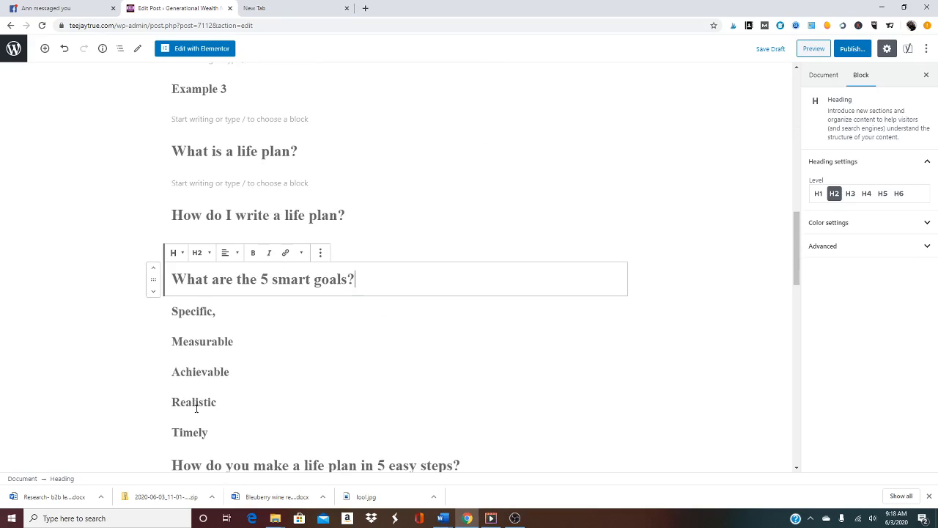
pyautogui.scroll(-3, 420, 375)
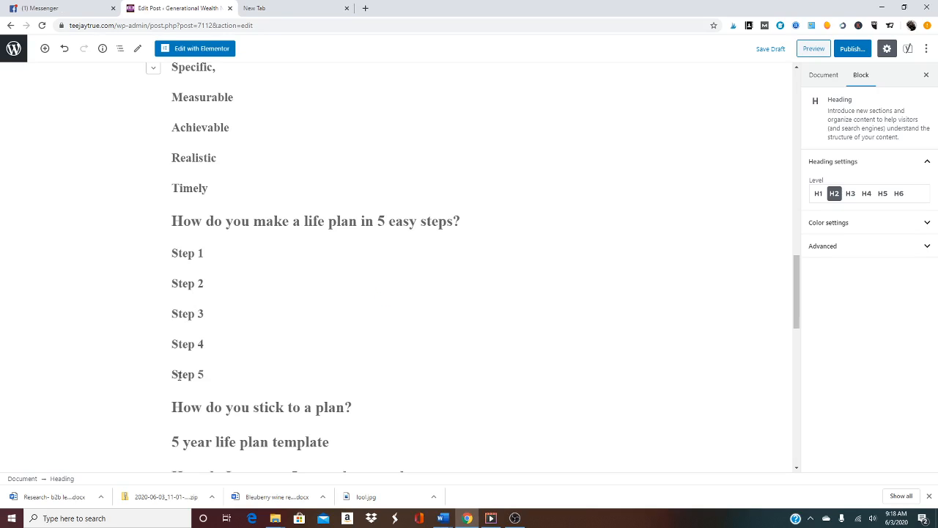
pyautogui.scroll(-3, 398, 352)
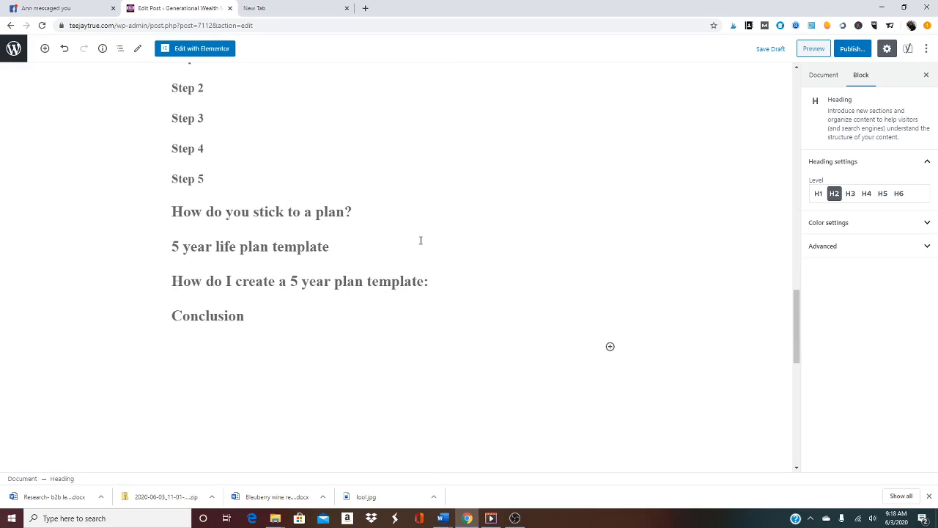
pyautogui.scroll(15, 416, 242)
pyautogui.scroll(2, 414, 227)
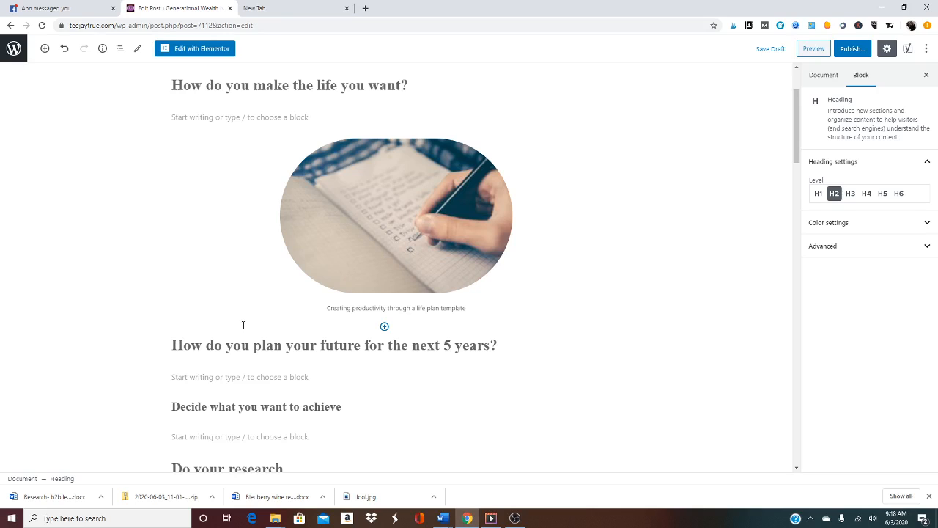
# Look at the block types that can be inserted below the captioned image, then return to the empty paragraph under the opening heading
pyautogui.click(384, 326)
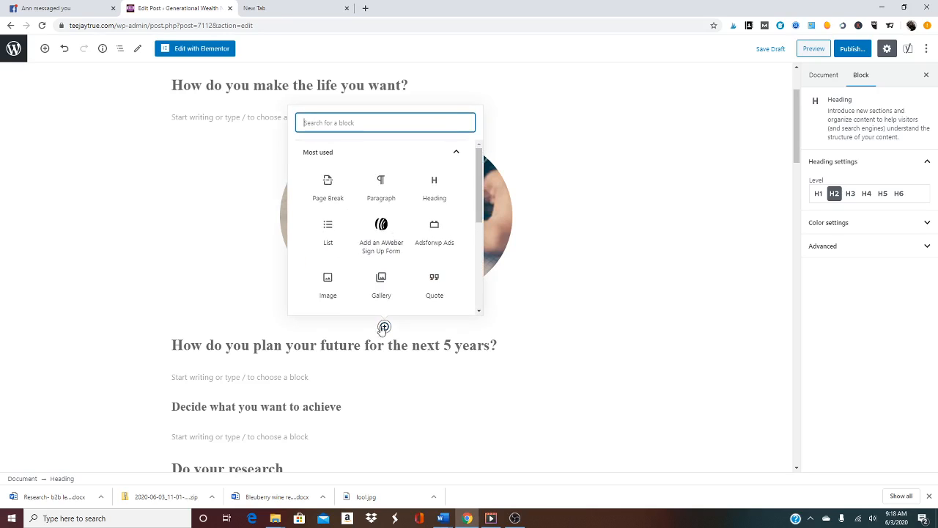
pyautogui.click(531, 305)
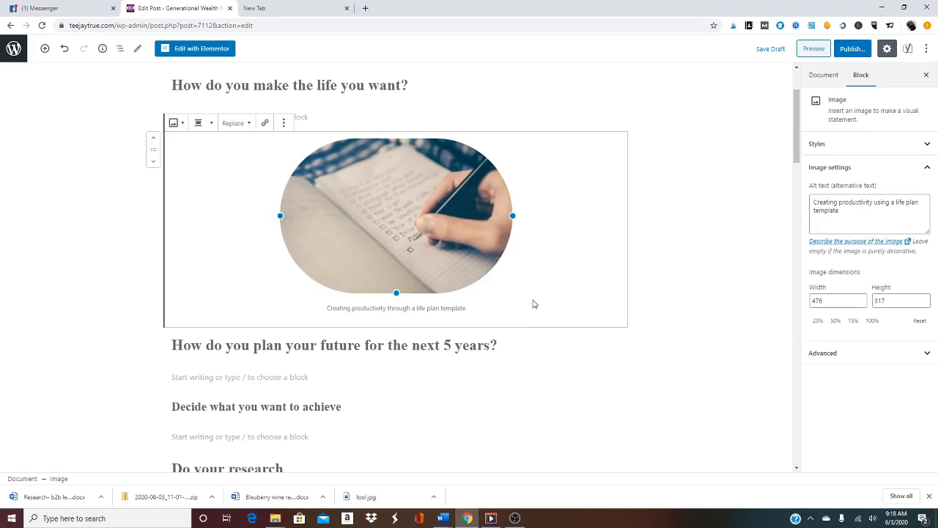
pyautogui.click(316, 106)
pyautogui.scroll(2, 279, 120)
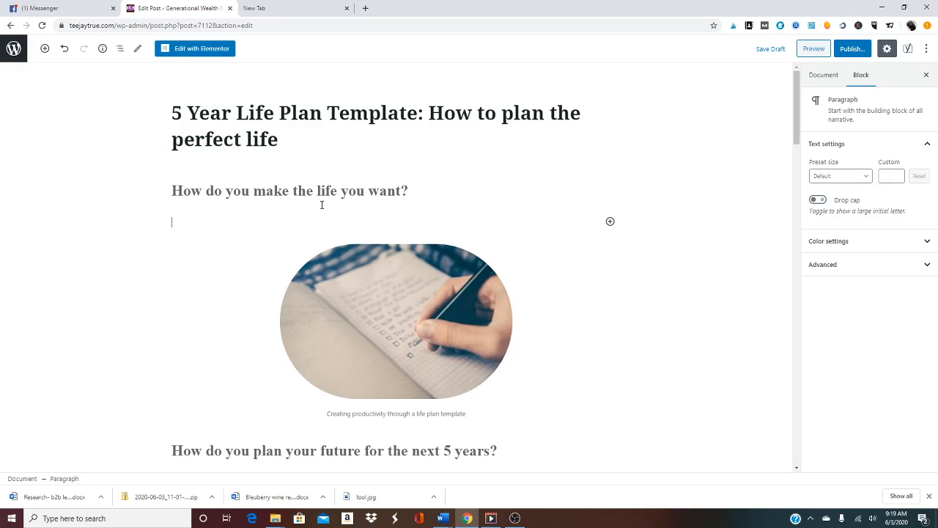
# Add an empty paragraph below the "What are the 5 smart goals?" heading and remove the trailing comma from the "Specific" subheading
pyautogui.scroll(-3, 327, 207)
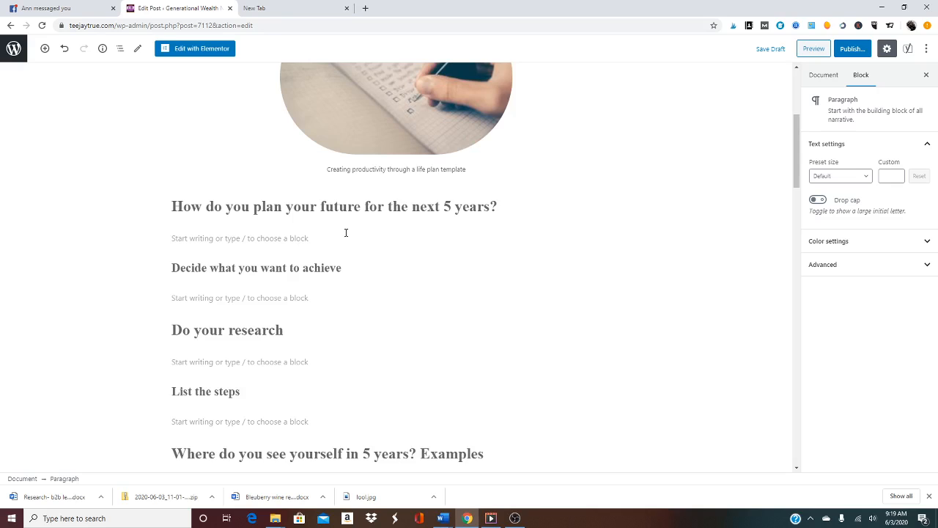
pyautogui.scroll(-9, 346, 233)
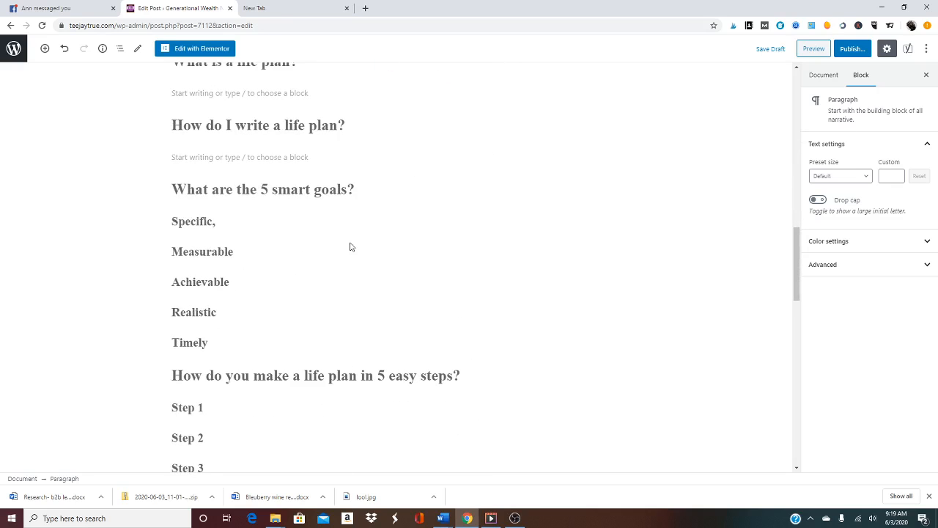
pyautogui.click(366, 188)
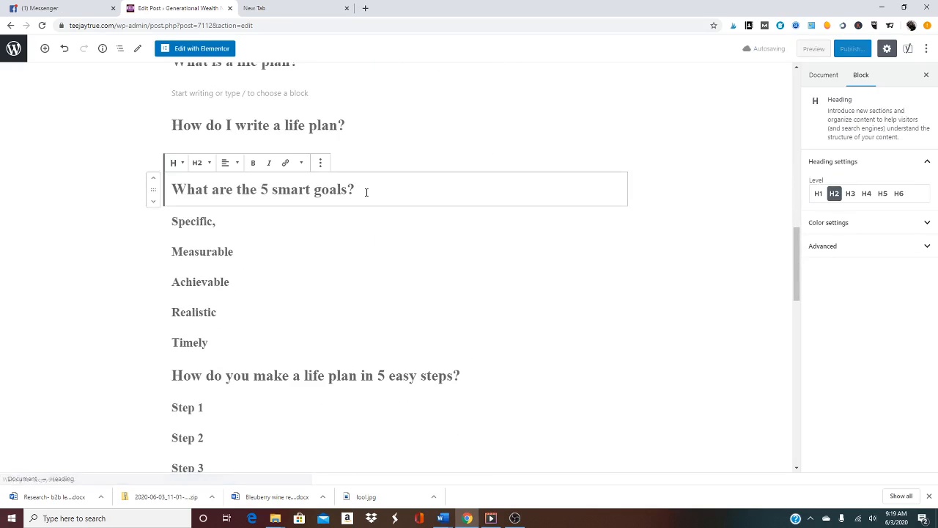
pyautogui.press('Return')
pyautogui.click(230, 219)
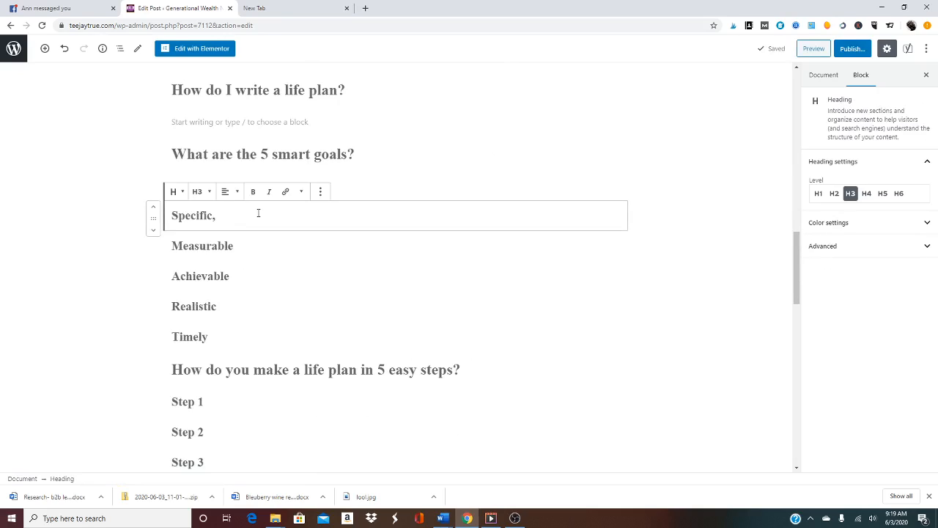
pyautogui.press('BackSpace')
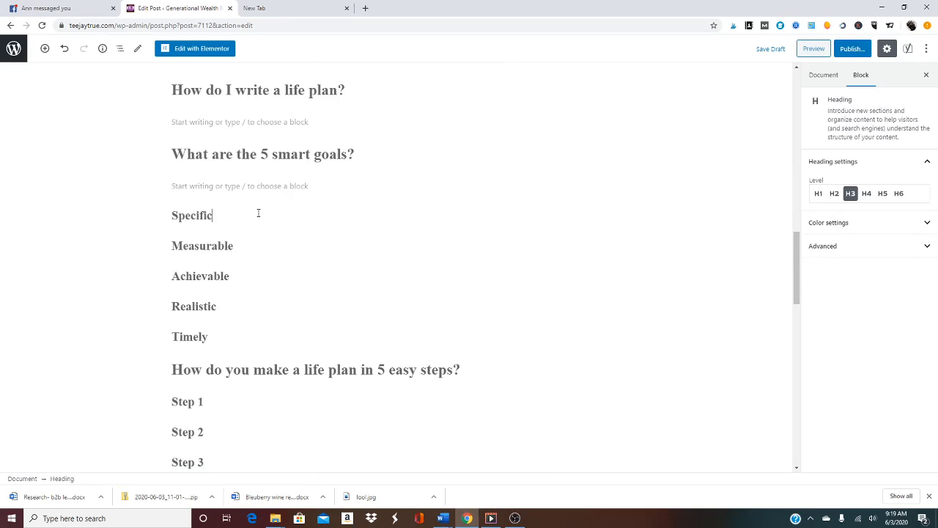
# Add an empty paragraph below each of the "Specific", "Measurable", "Achievable", "Realistic" and "Timely" subheadings
pyautogui.press('Return')
pyautogui.click(258, 241)
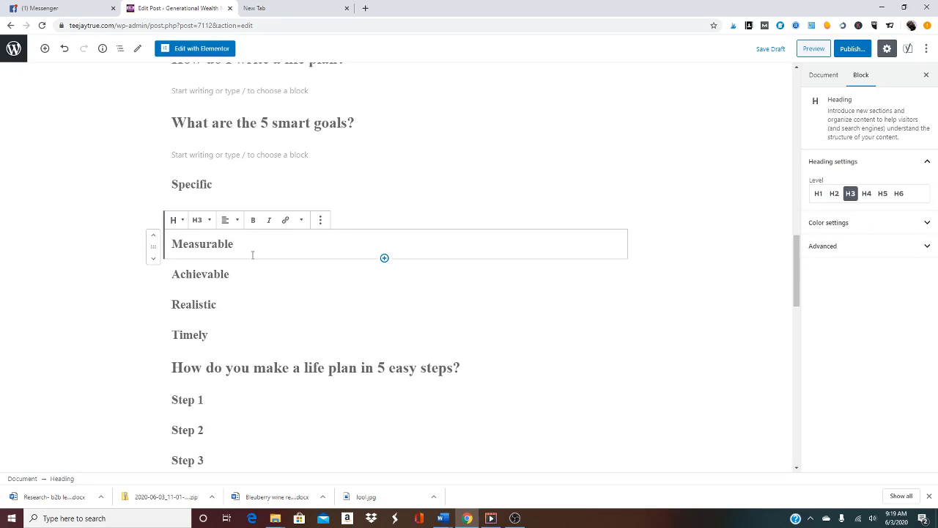
pyautogui.press('Return')
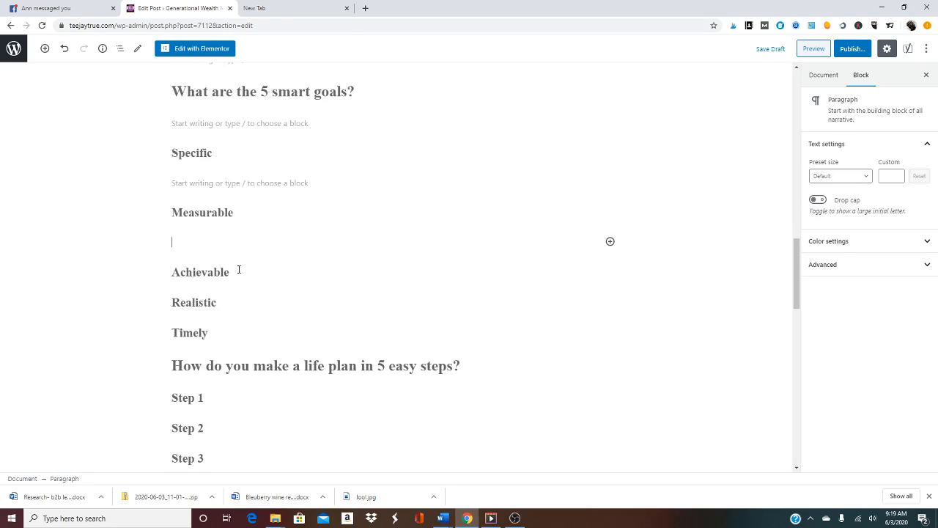
pyautogui.click(238, 270)
pyautogui.press('Return')
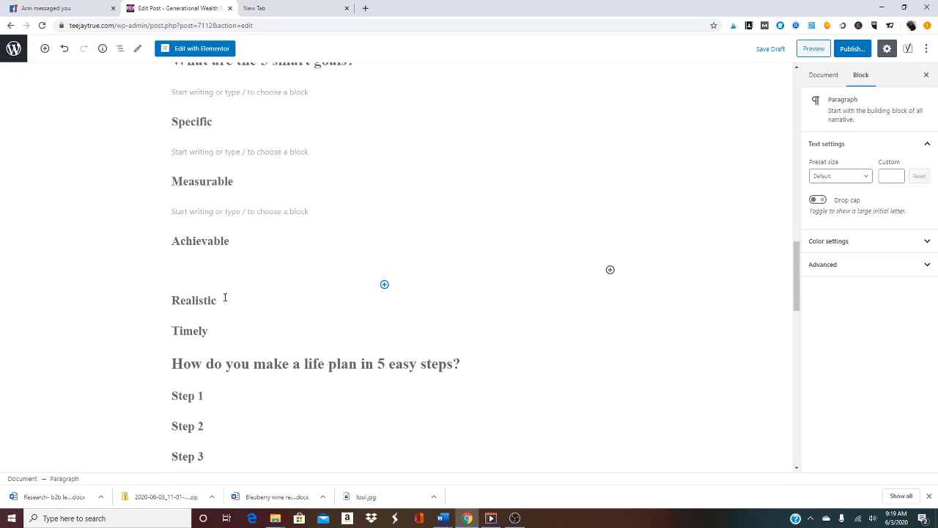
pyautogui.click(225, 299)
pyautogui.press('Return')
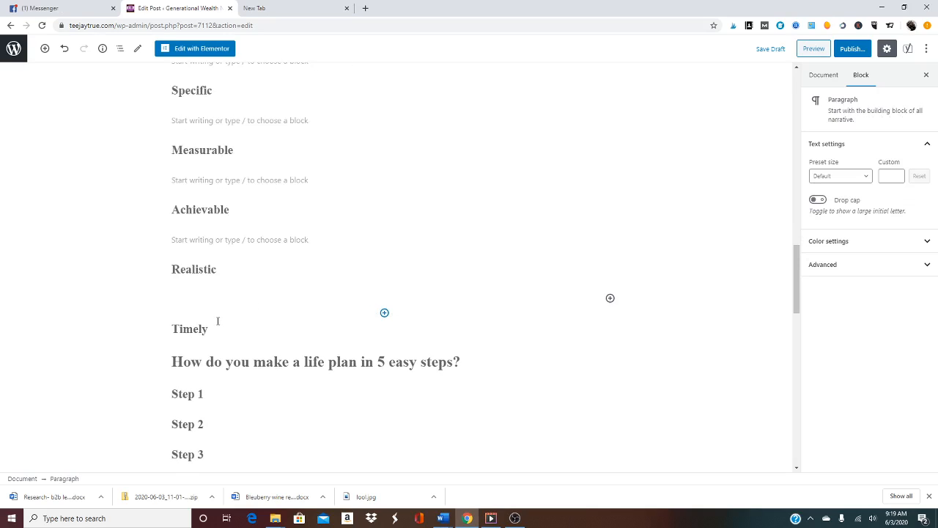
pyautogui.click(235, 328)
pyautogui.press('Return')
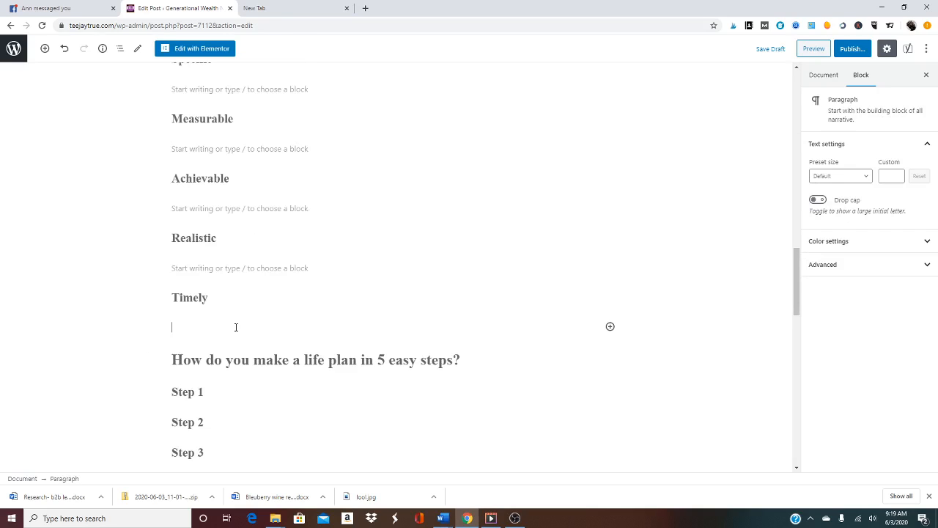
# Set the text color of the "How do you make a life plan in 5 easy steps?" heading to the teal preset
pyautogui.click(371, 359)
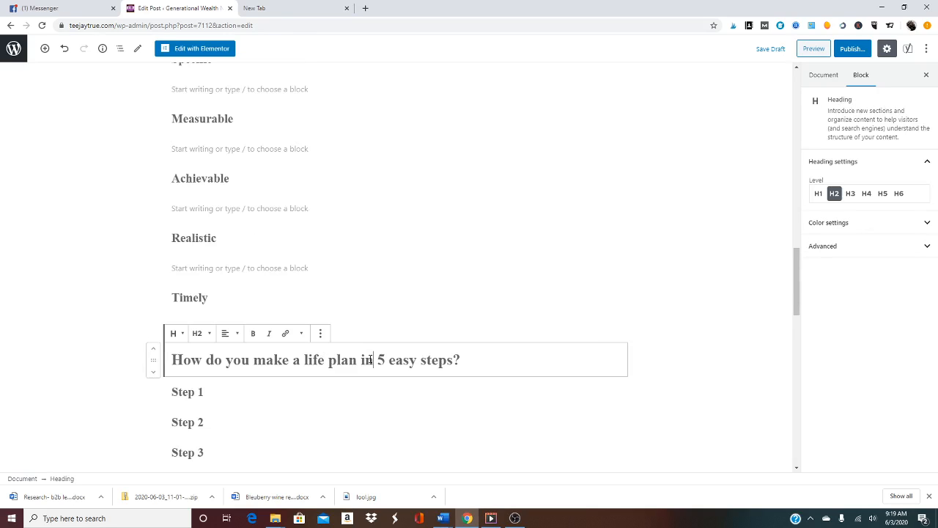
pyautogui.click(917, 227)
pyautogui.click(816, 264)
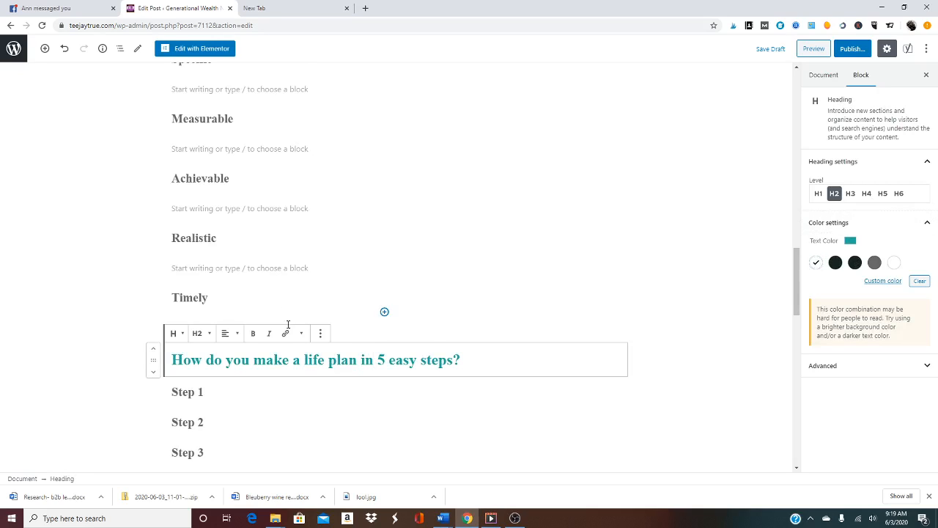
# Add an empty paragraph below the "How do you stick to a plan?" and "5 year life plan template" headings
pyautogui.scroll(-4, 278, 386)
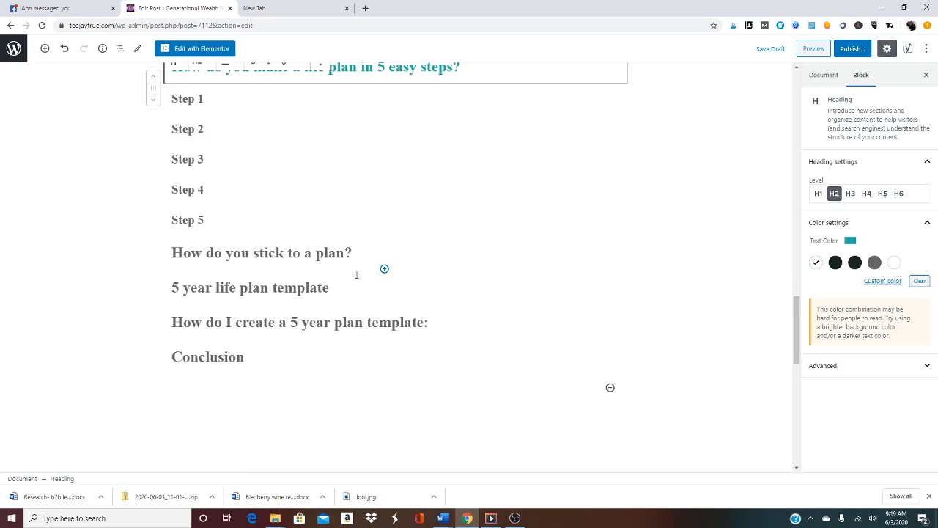
pyautogui.click(362, 260)
pyautogui.press('Return')
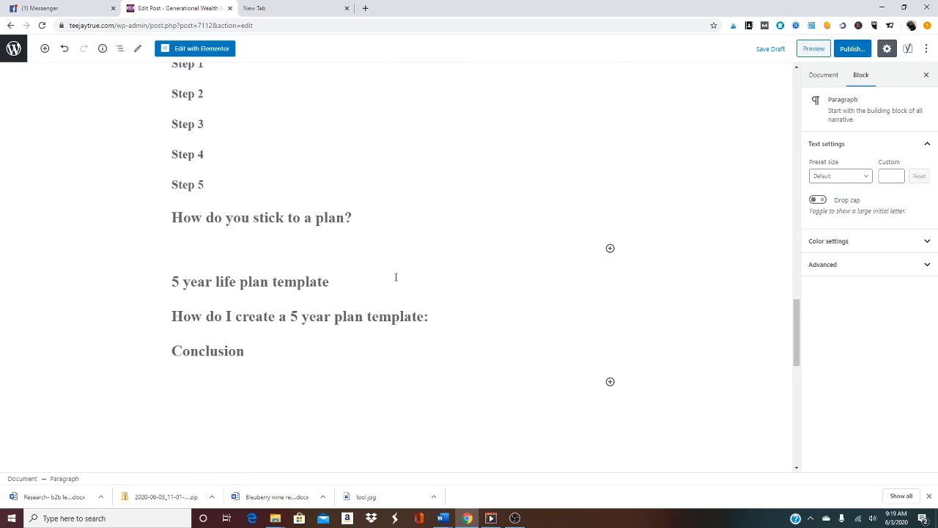
pyautogui.click(351, 284)
pyautogui.press('Return')
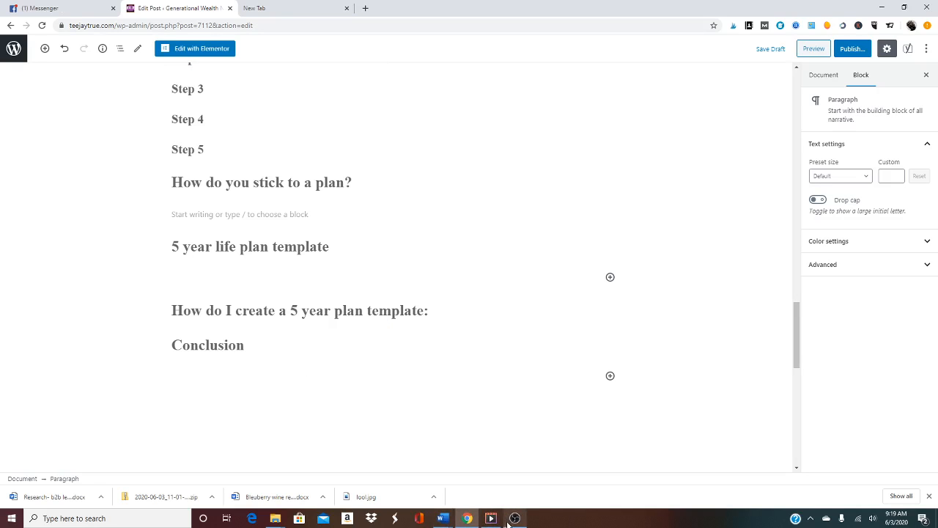
# Check the outline instructions in the Blog-Instructions Word document, then return to the post editor in Chrome
pyautogui.moveTo(442, 518)
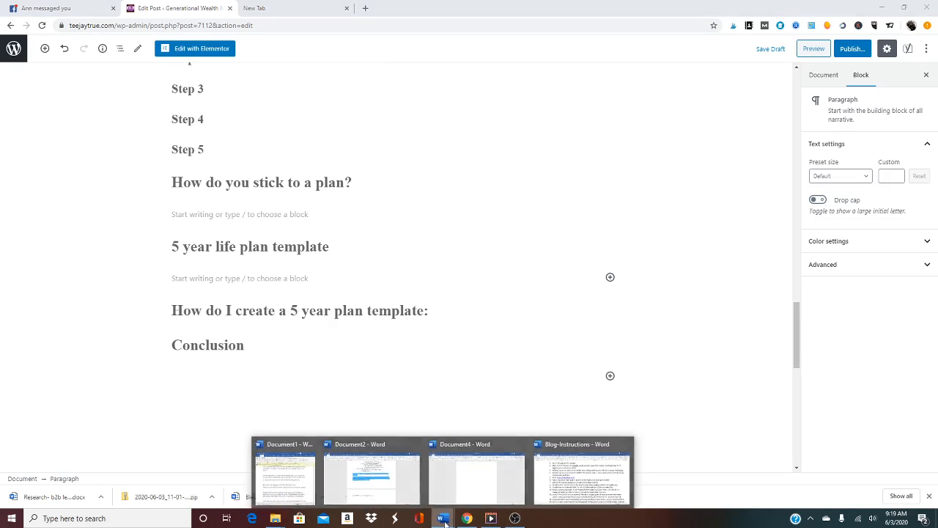
pyautogui.click(541, 486)
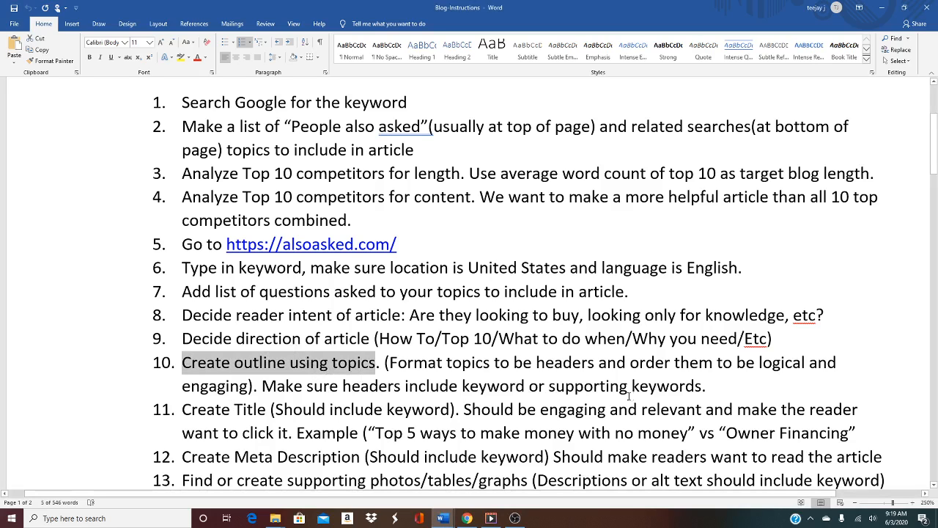
pyautogui.click(491, 518)
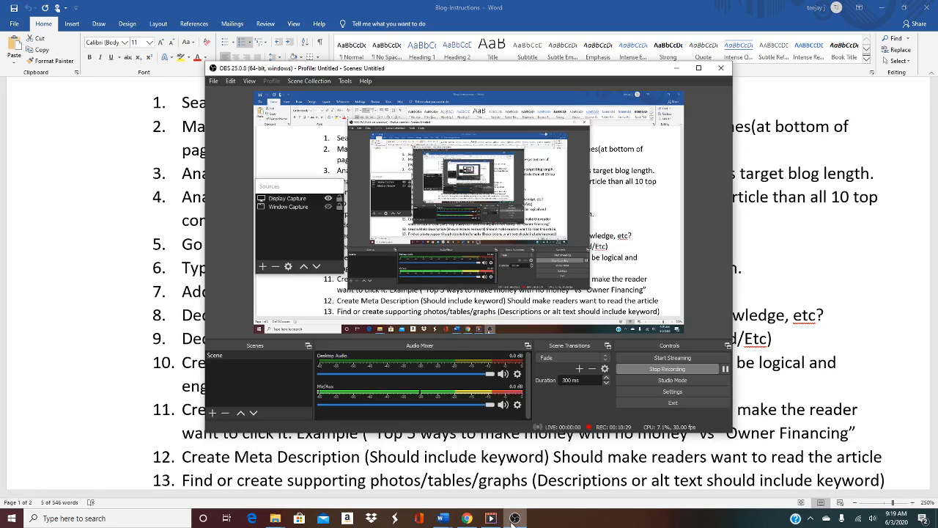
pyautogui.click(467, 518)
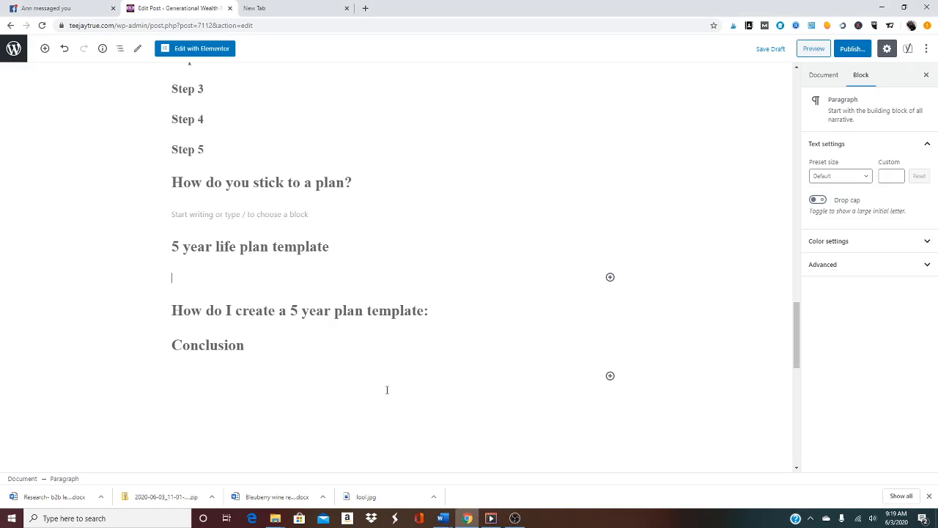
# Review the draft's headings and empty paragraphs up to the post title and back down to the 5 easy steps section
pyautogui.scroll(5, 453, 373)
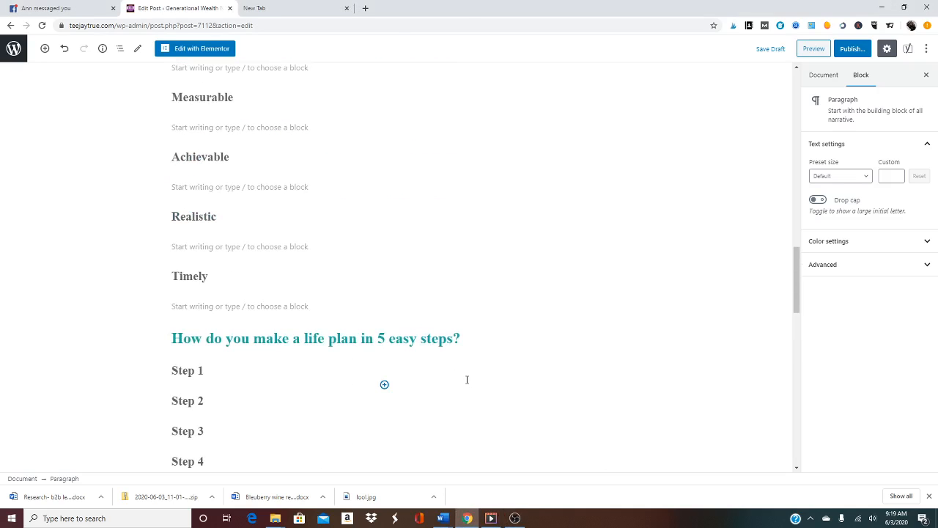
pyautogui.scroll(2, 467, 380)
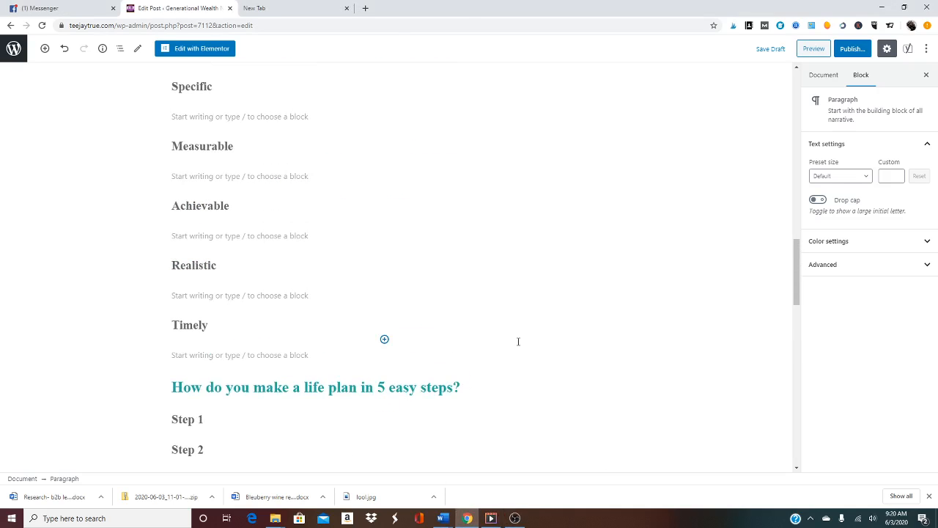
pyautogui.scroll(3, 514, 348)
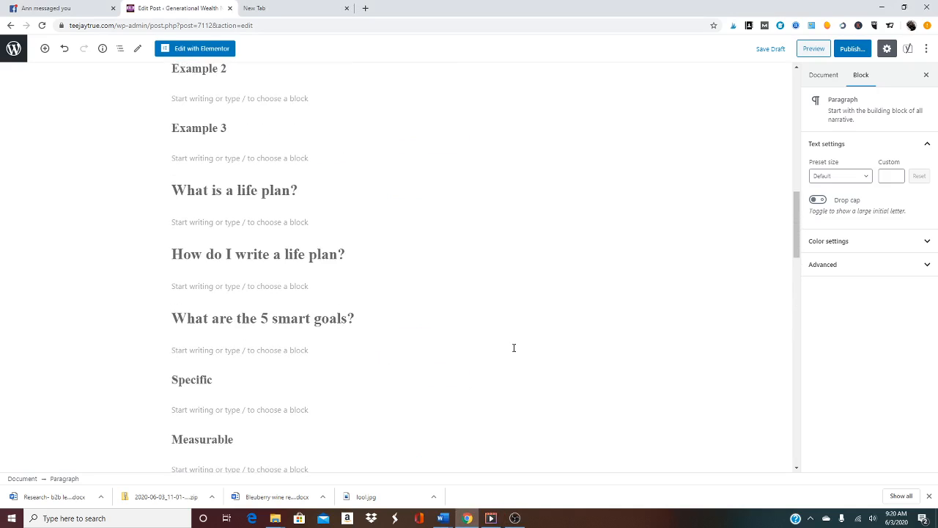
pyautogui.scroll(2, 514, 348)
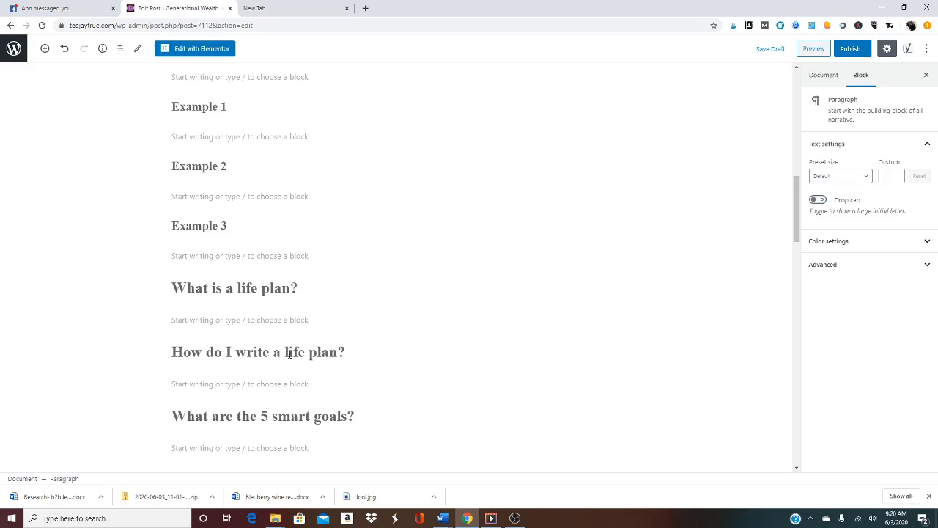
pyautogui.scroll(4, 363, 360)
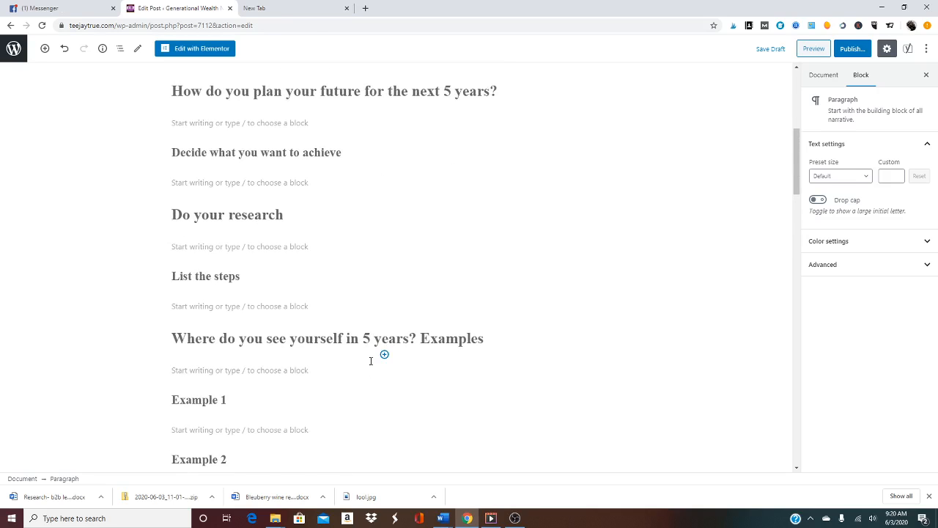
pyautogui.scroll(4, 362, 308)
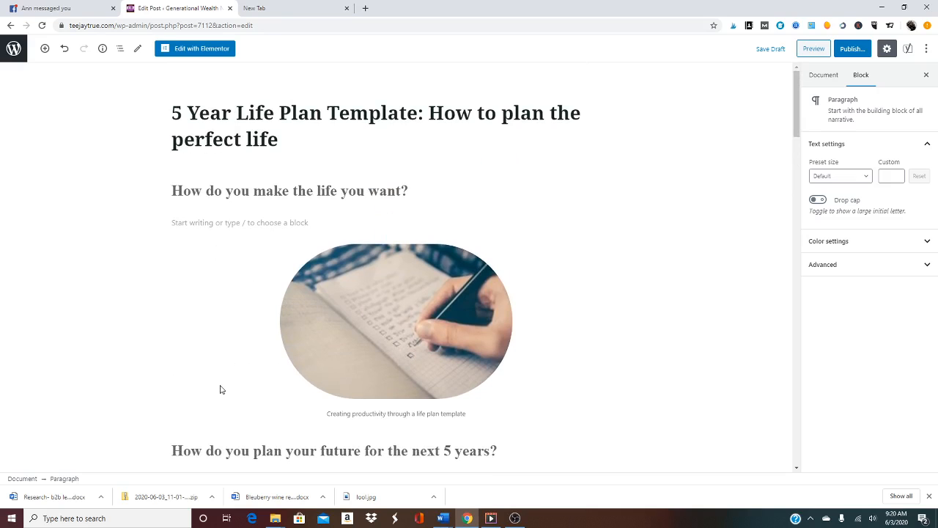
pyautogui.scroll(-5, 224, 383)
pyautogui.scroll(-6, 224, 383)
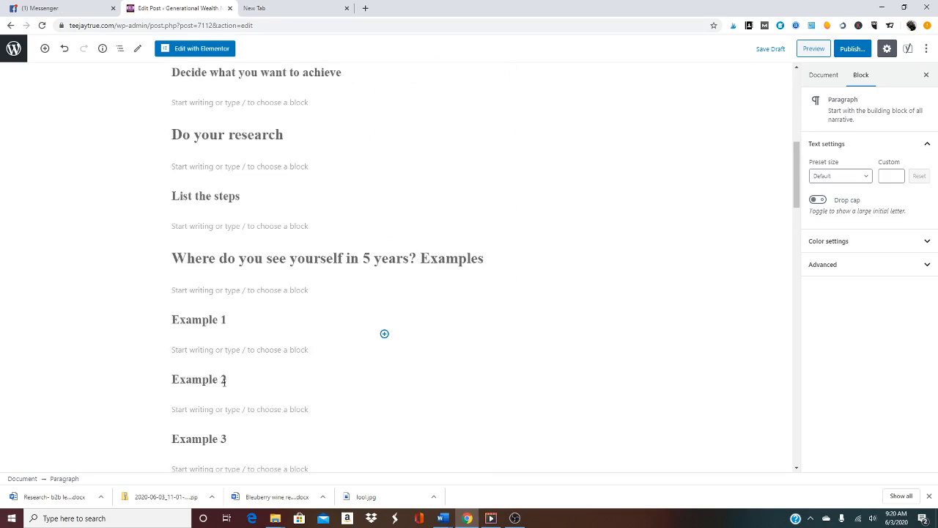
pyautogui.scroll(-5, 225, 382)
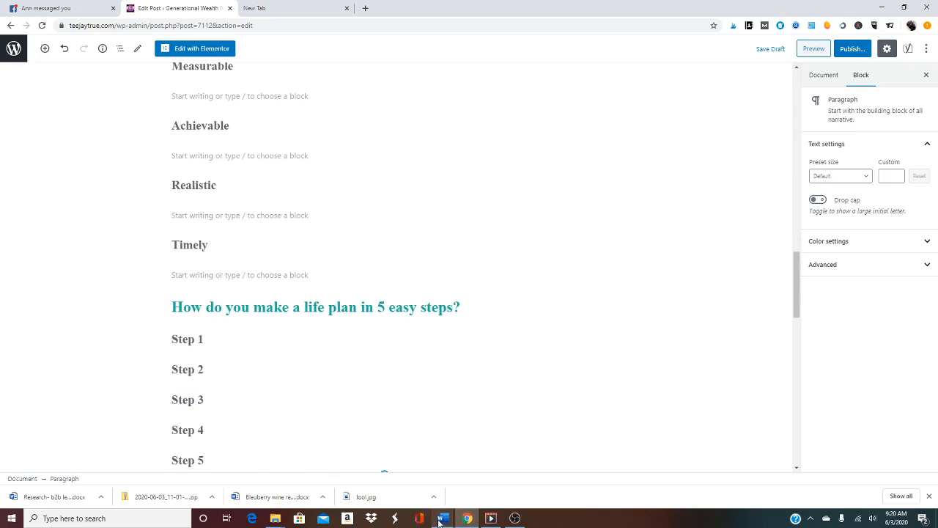
# Read the Create Title instruction and its example titles in the Blog-Instructions Word document, then return to the post in Chrome
pyautogui.moveTo(444, 520)
pyautogui.click(567, 480)
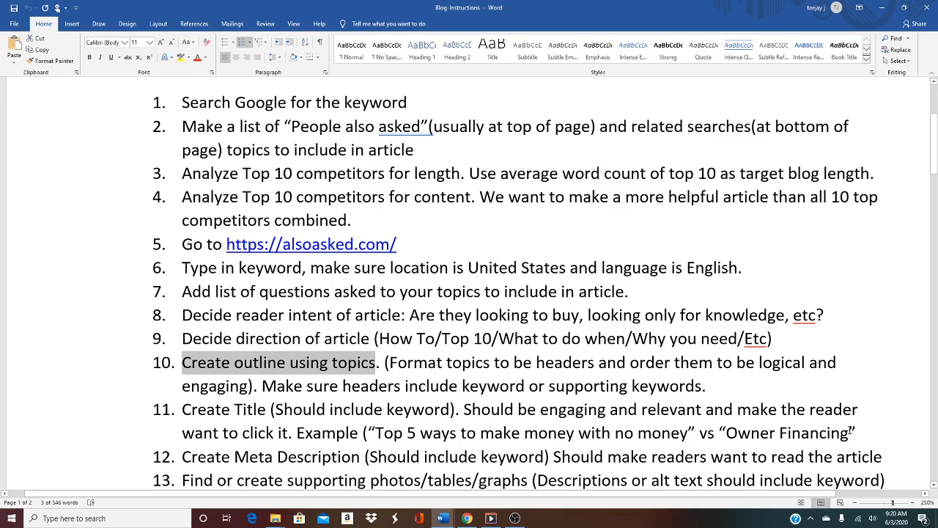
pyautogui.moveTo(851, 432); pyautogui.dragTo(374, 440)
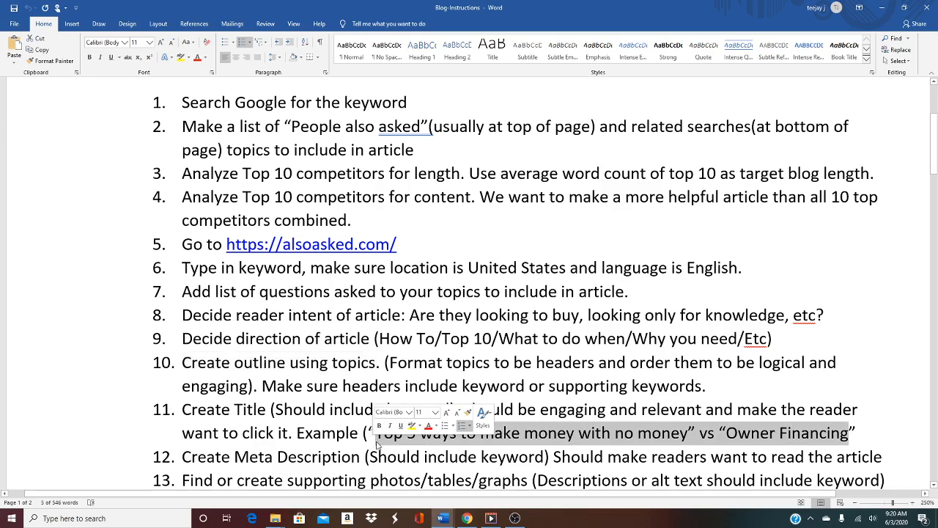
pyautogui.click(579, 438)
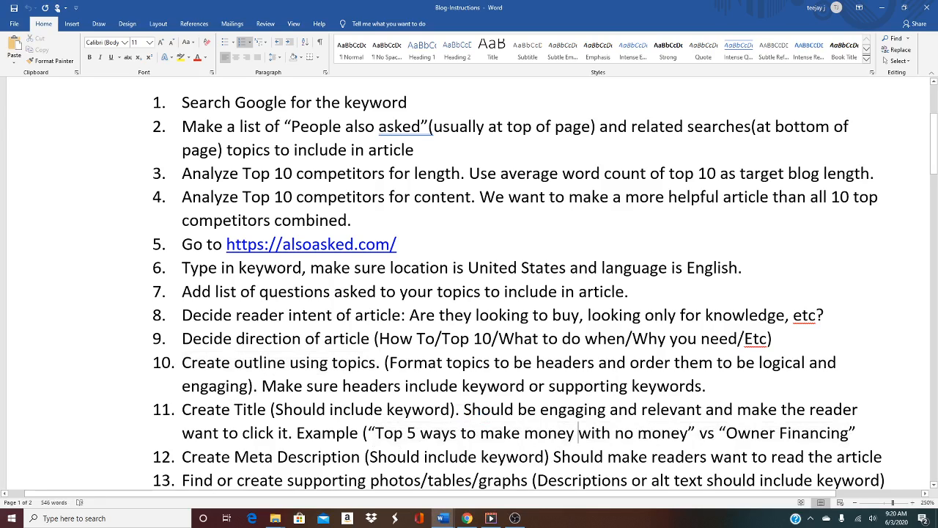
pyautogui.click(467, 518)
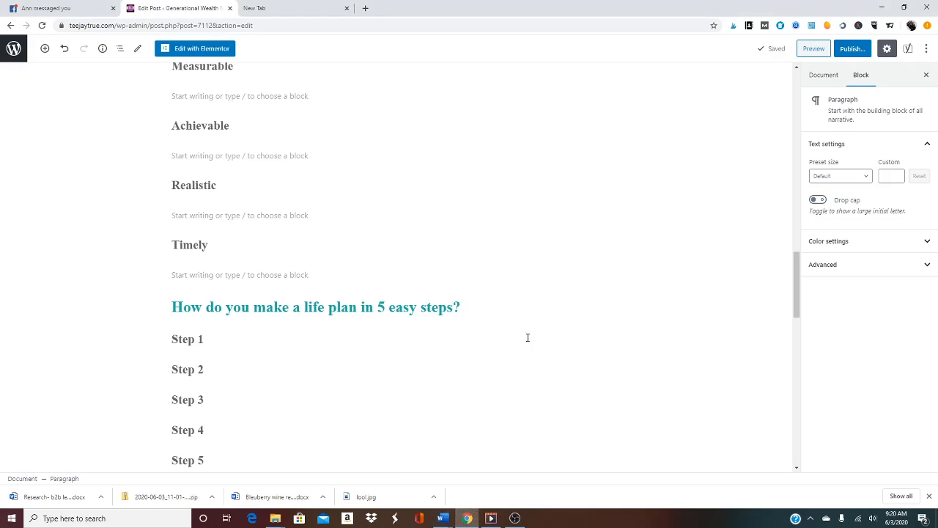
# Examine the post title and the headings below it, down to the Yoast SEO section under the Conclusion
pyautogui.scroll(10, 516, 347)
pyautogui.scroll(7, 511, 359)
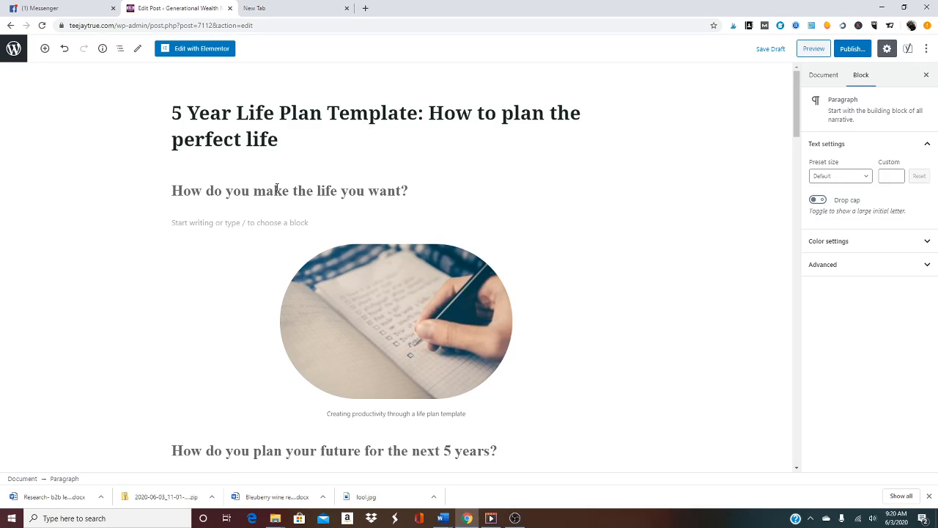
pyautogui.moveTo(381, 208)
pyautogui.scroll(-6, 549, 236)
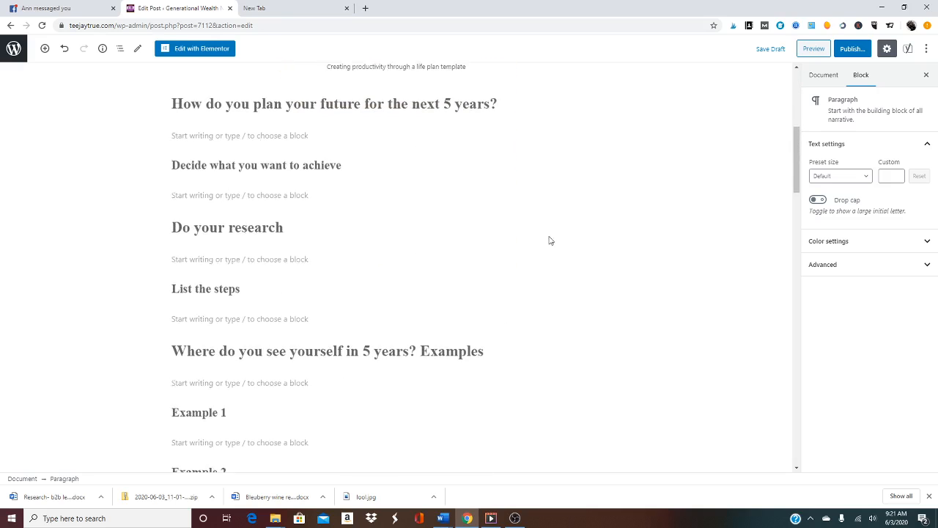
pyautogui.scroll(-8, 548, 240)
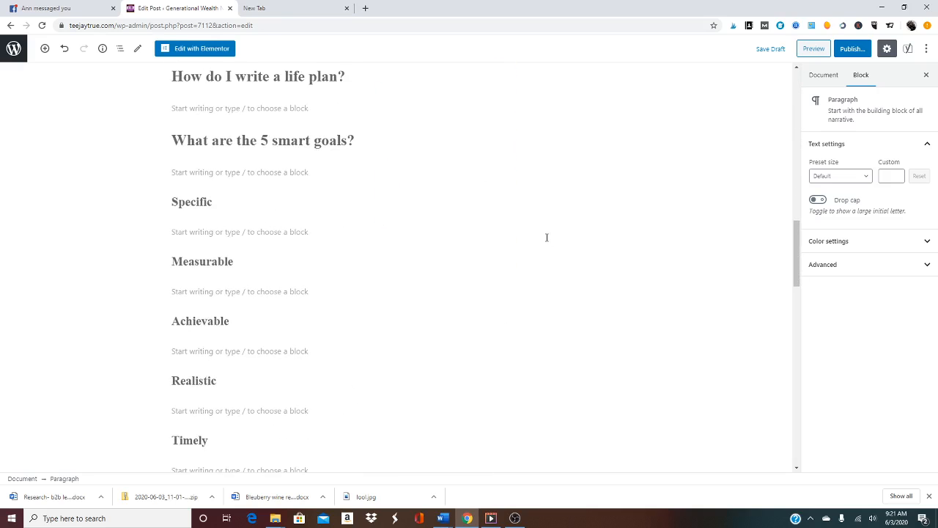
pyautogui.scroll(-7, 547, 237)
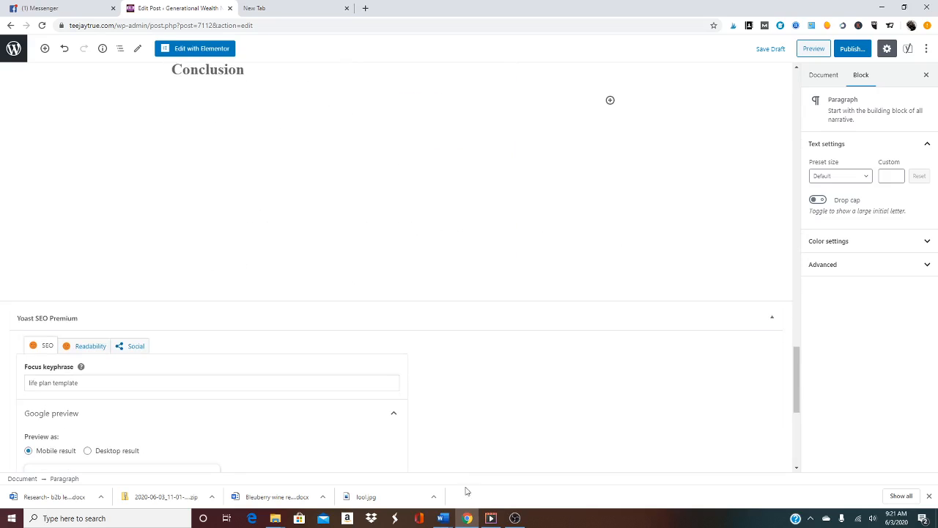
# Read the meta description and supporting photos instructions in the Blog-Instructions Word document, then return to the post's Yoast SEO section in Chrome
pyautogui.moveTo(447, 524)
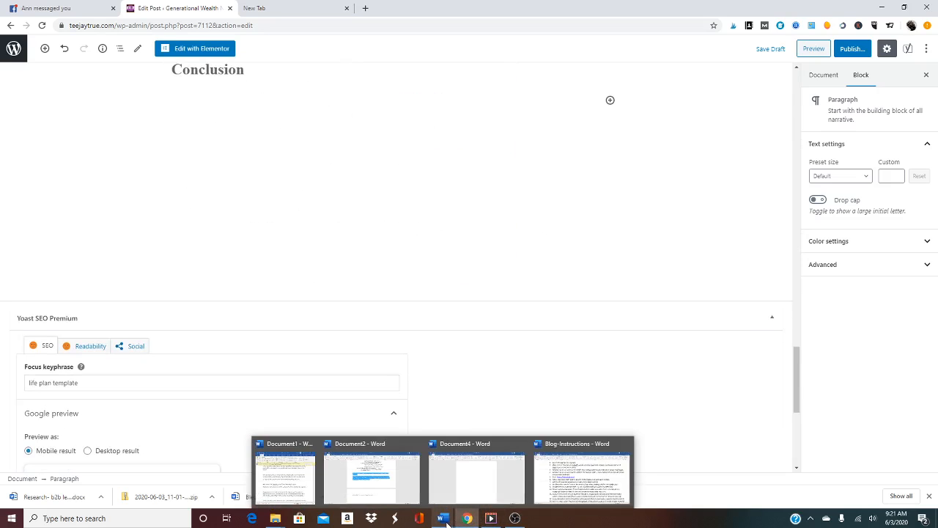
pyautogui.click(571, 495)
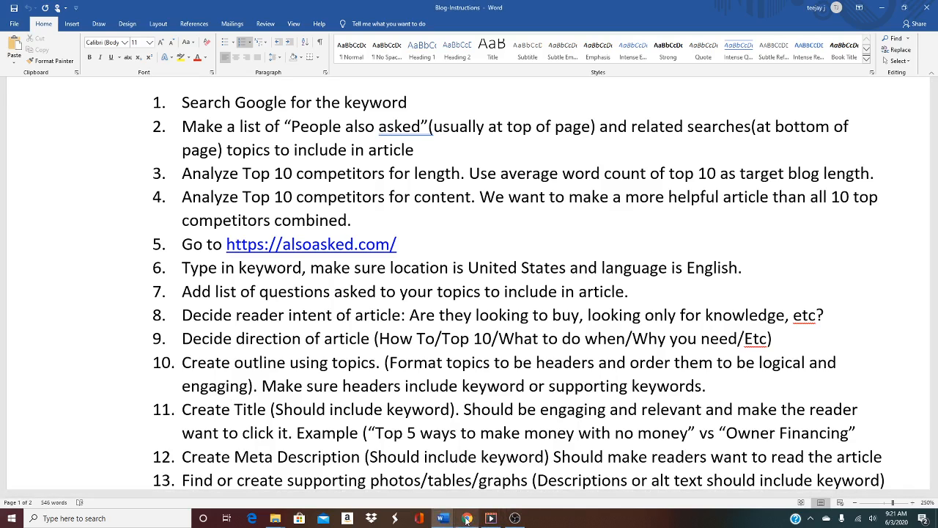
pyautogui.moveTo(466, 520)
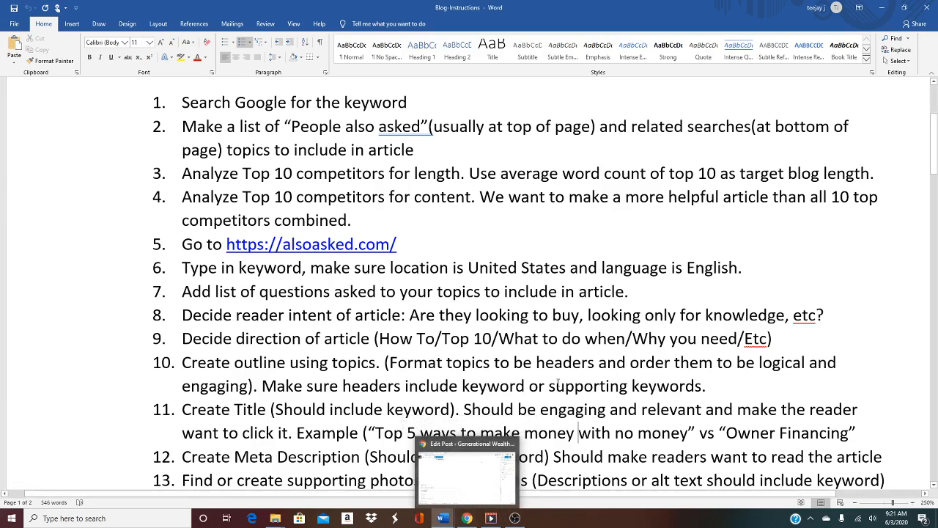
pyautogui.scroll(-1, 558, 382)
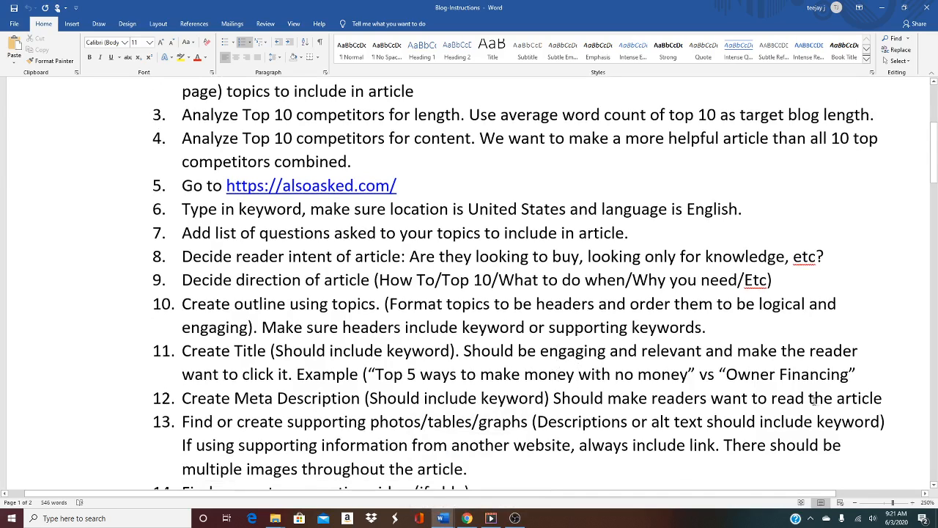
pyautogui.click(489, 519)
pyautogui.click(468, 518)
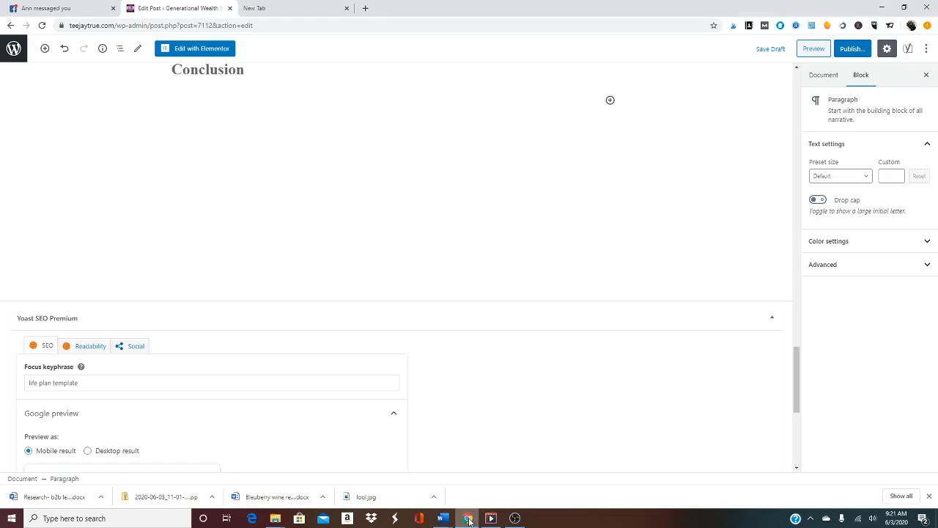
# Check the focus keyphrase in the Yoast SEO section and open the Google preview's snippet for editing
pyautogui.scroll(-2, 250, 326)
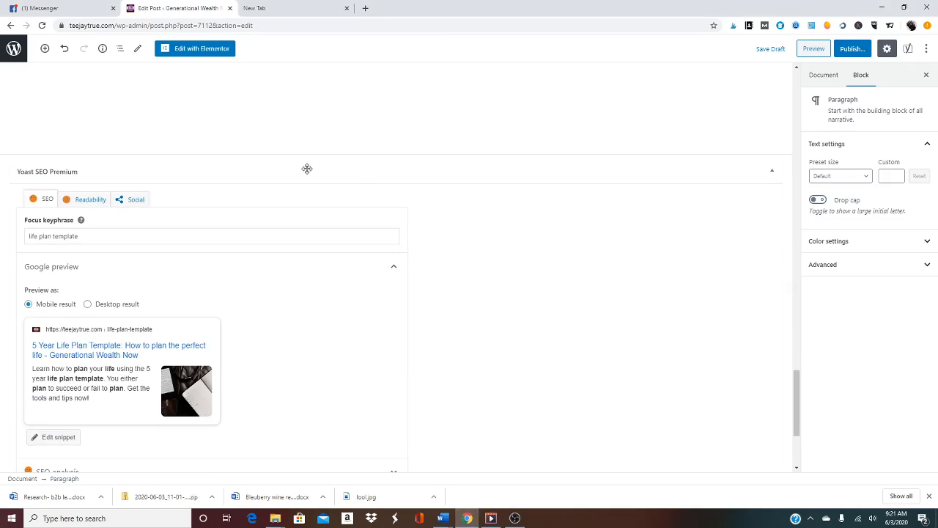
pyautogui.scroll(10, 305, 168)
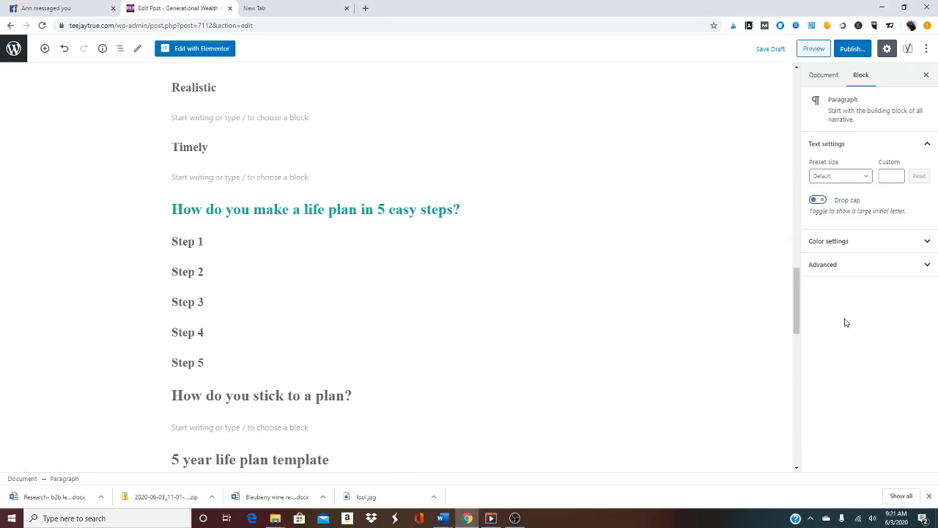
pyautogui.moveTo(796, 329); pyautogui.dragTo(750, 421)
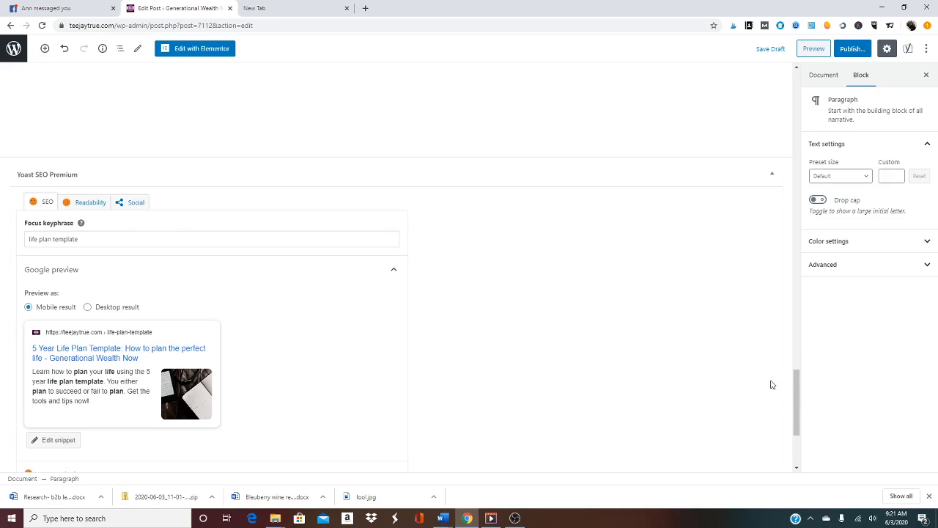
pyautogui.moveTo(800, 404); pyautogui.dragTo(790, 418)
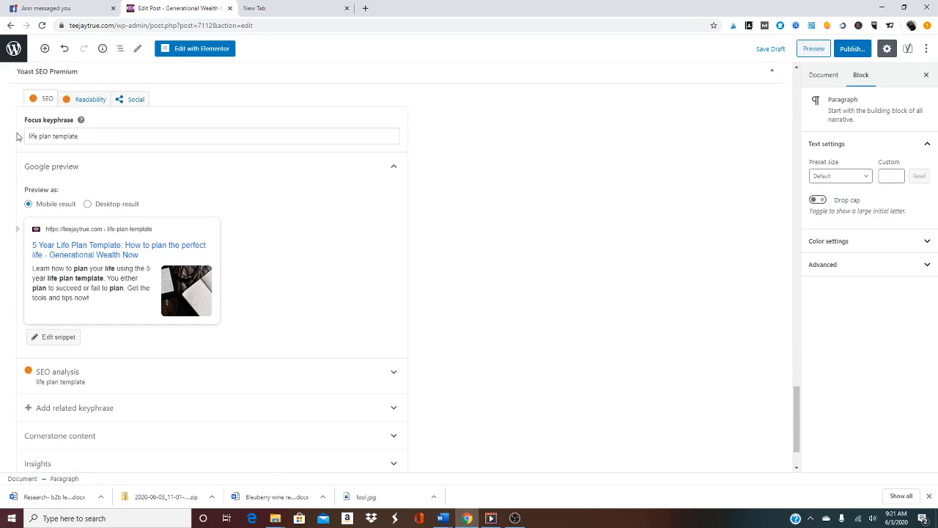
pyautogui.click(96, 138)
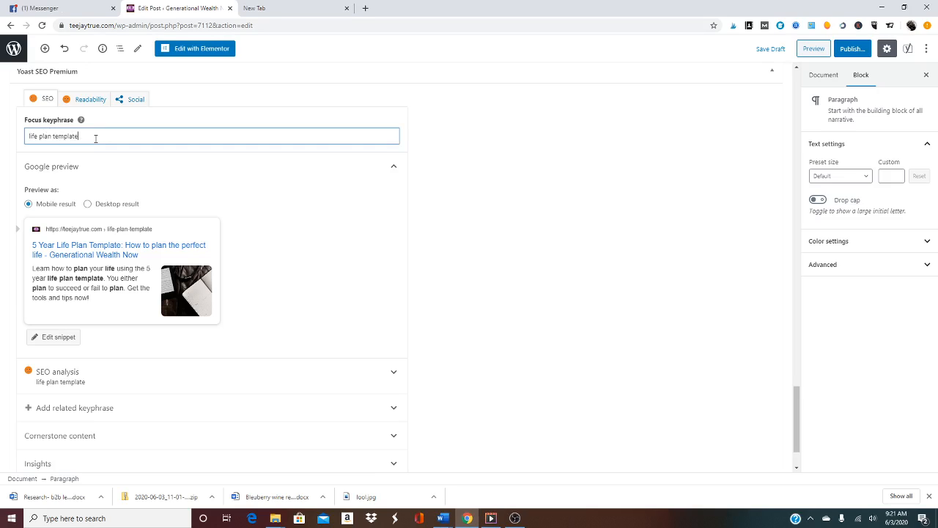
pyautogui.scroll(-1, 132, 220)
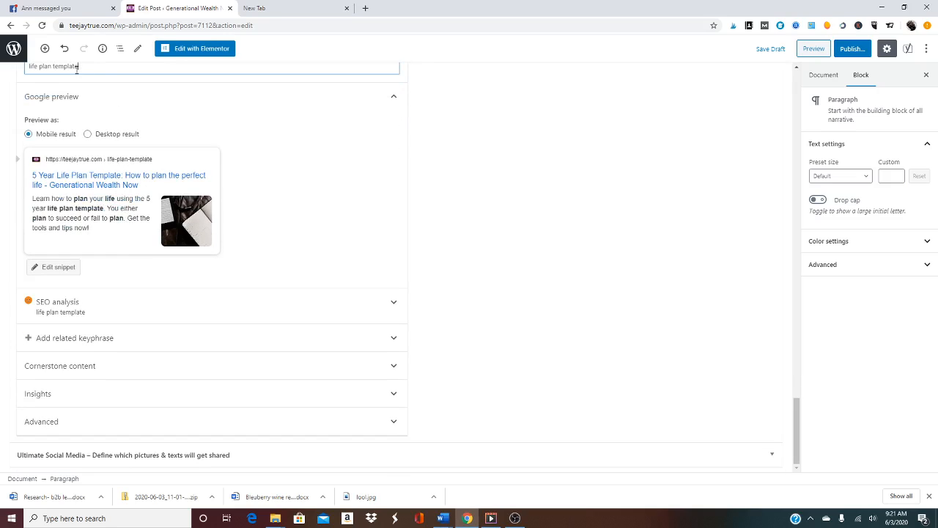
pyautogui.click(59, 268)
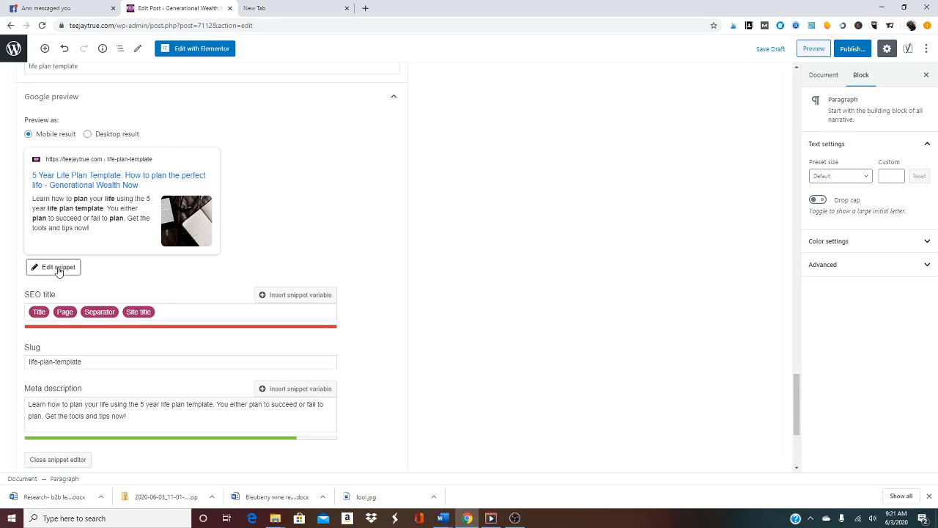
pyautogui.scroll(-2, 188, 377)
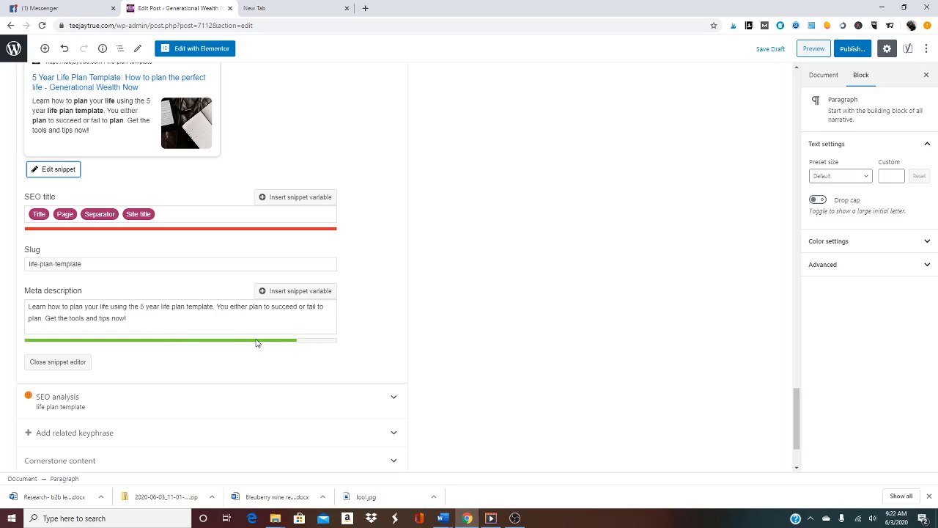
# Test the meta description's length by adding the trial text "Added to this evenetua" at its end, and remove that text again
pyautogui.click(145, 317)
pyautogui.write('Add')
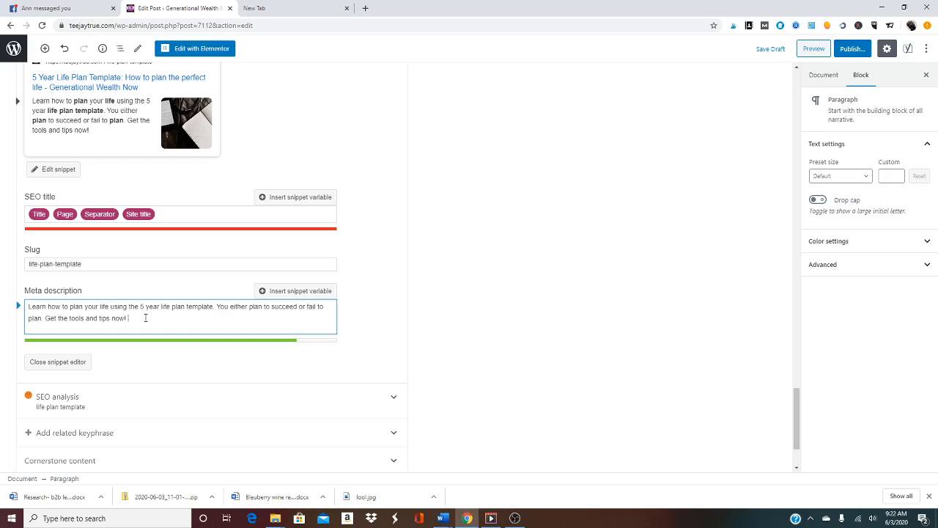
pyautogui.write('ed to this evenetua')
pyautogui.moveTo(201, 318); pyautogui.dragTo(125, 318)
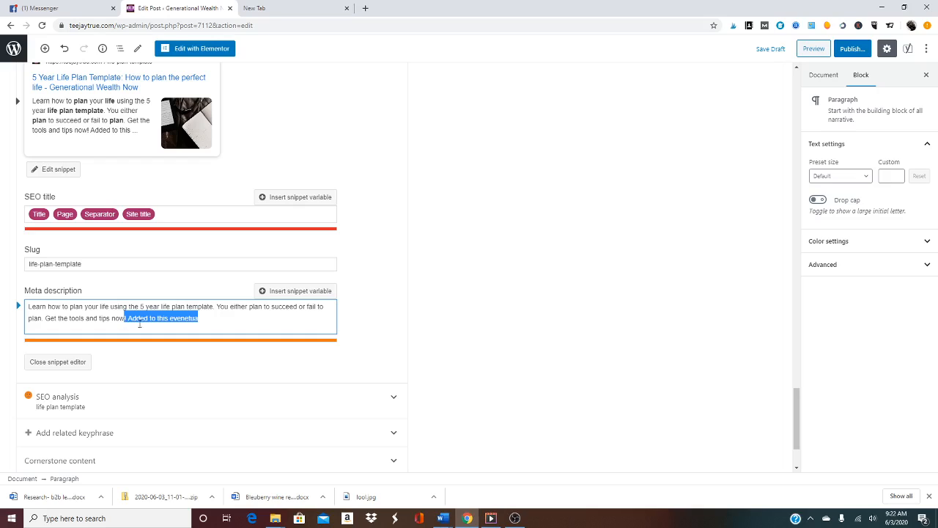
pyautogui.press('BackSpace')
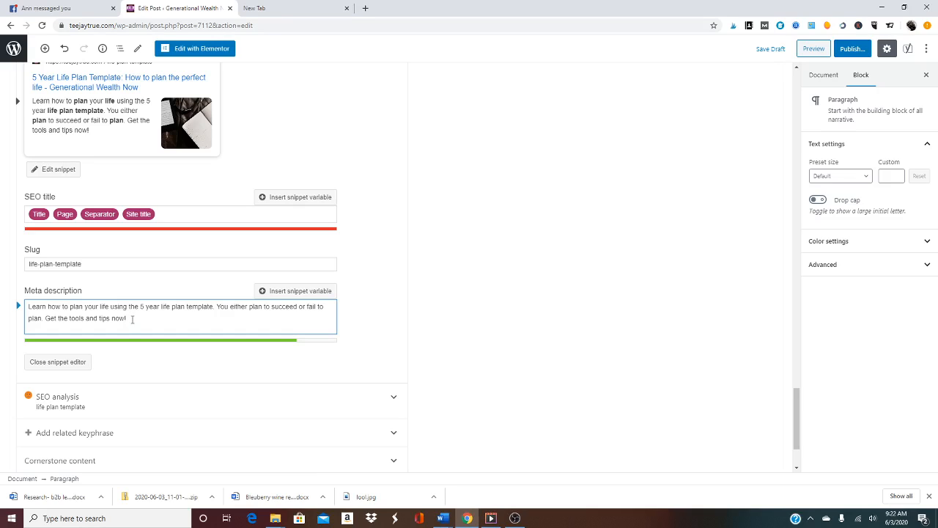
# Review the full meta description text in the snippet editor and show the post's document settings
pyautogui.moveTo(126, 318); pyautogui.dragTo(28, 307)
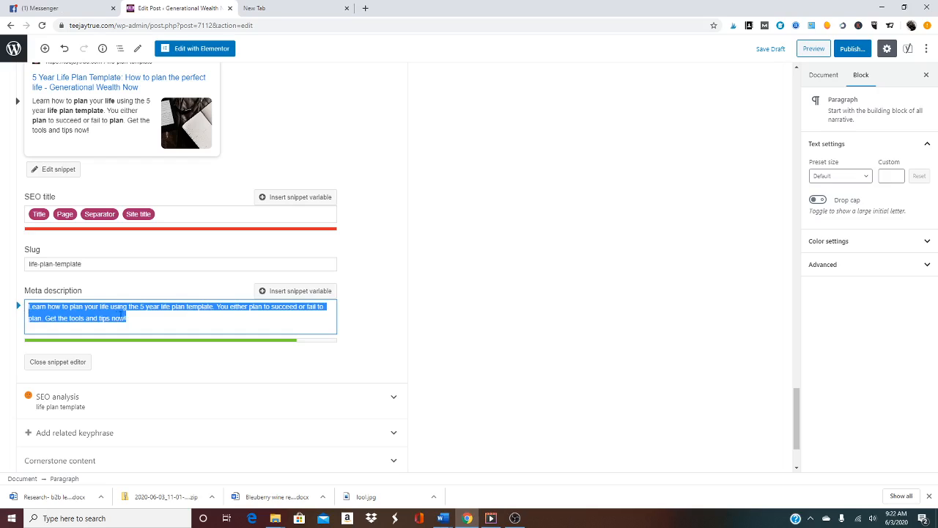
pyautogui.click(144, 318)
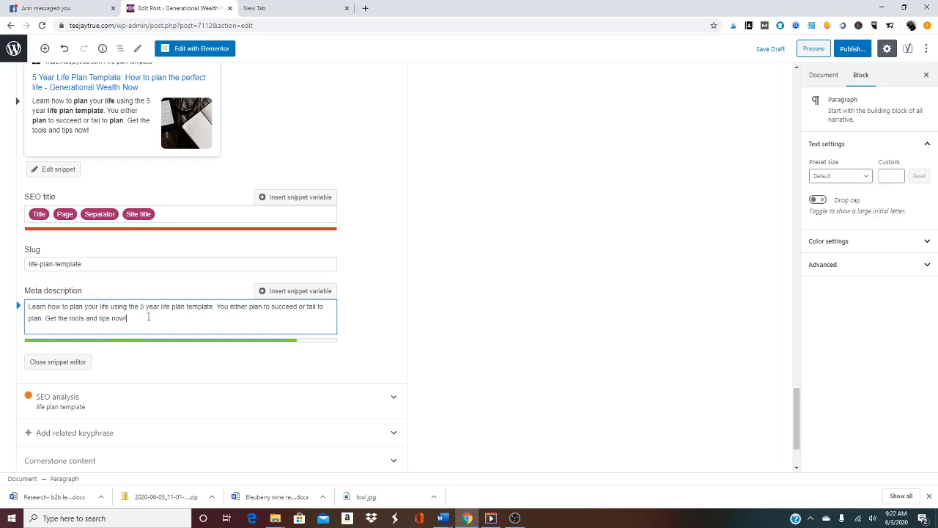
pyautogui.click(822, 83)
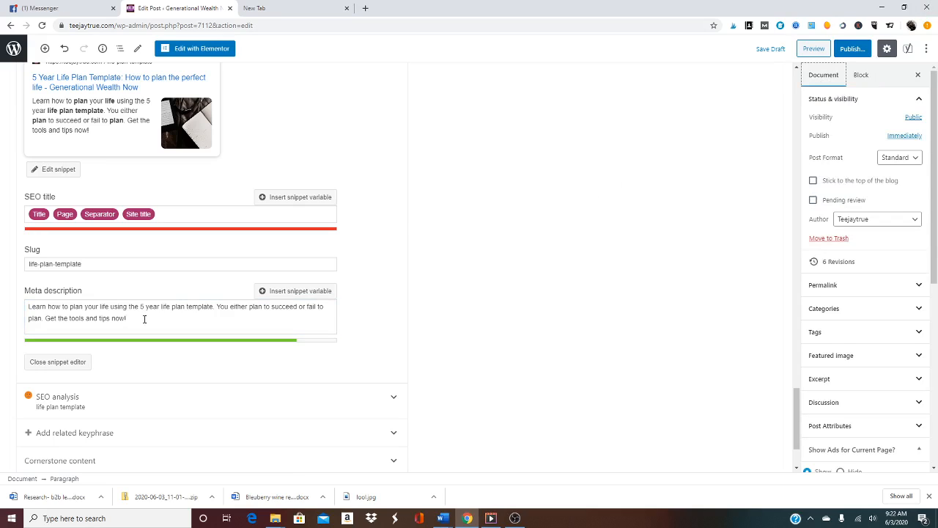
pyautogui.moveTo(142, 318); pyautogui.dragTo(27, 305)
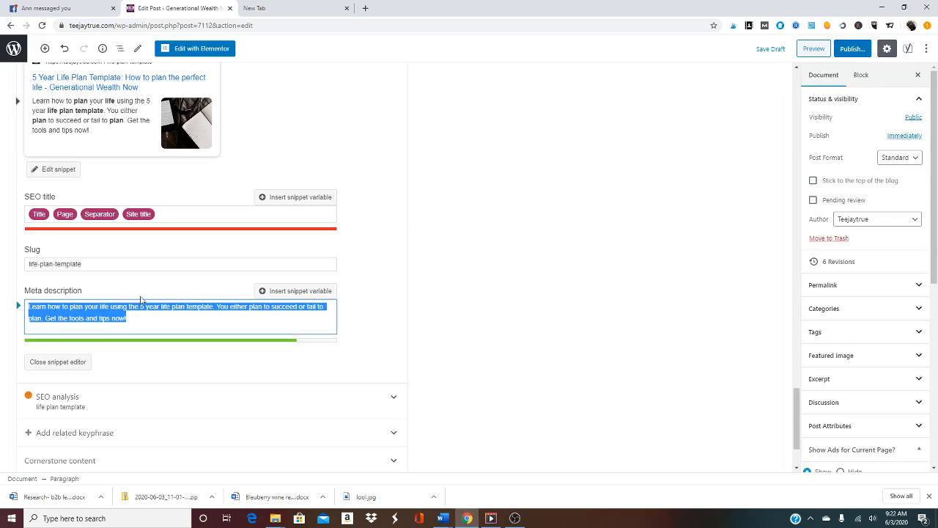
pyautogui.scroll(-1, 172, 293)
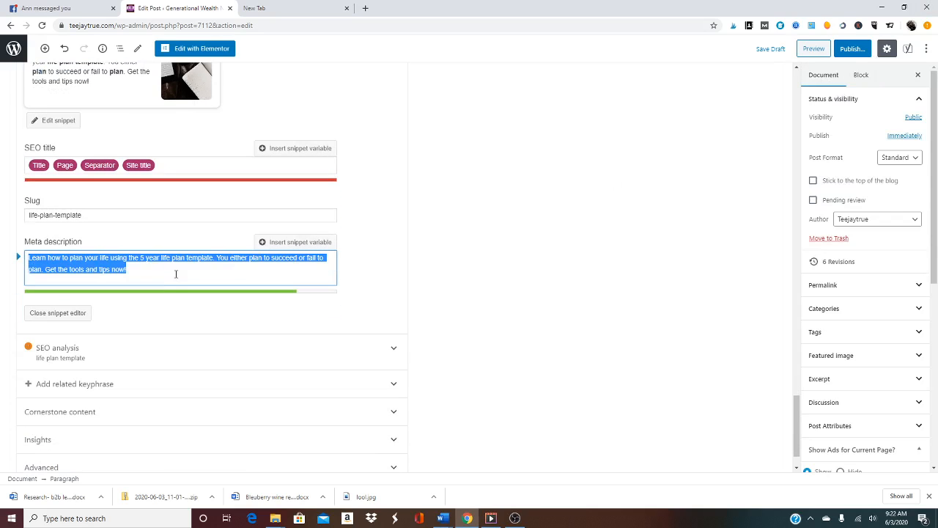
pyautogui.click(177, 271)
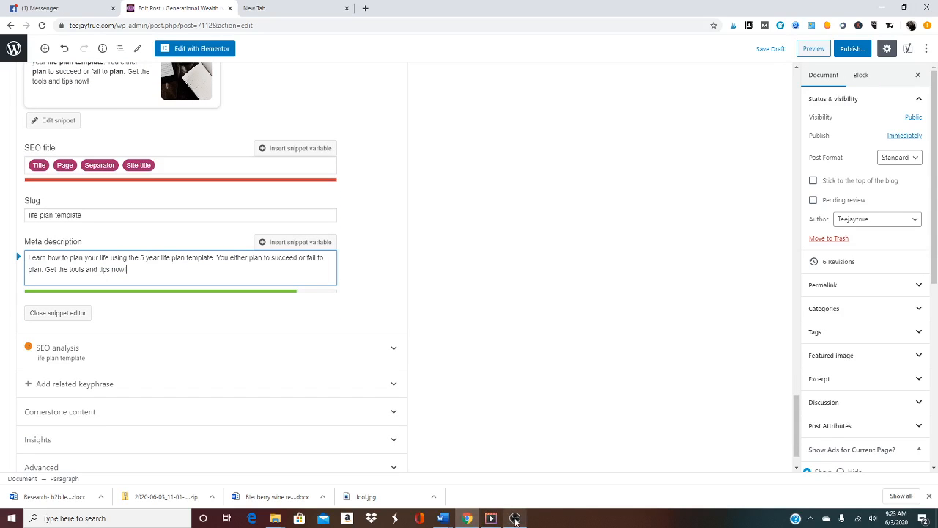
# Switch to the Blog-Instructions Word document and highlight the instructions from deciding reader intent through Create Meta Description
pyautogui.click(455, 521)
pyautogui.click(579, 473)
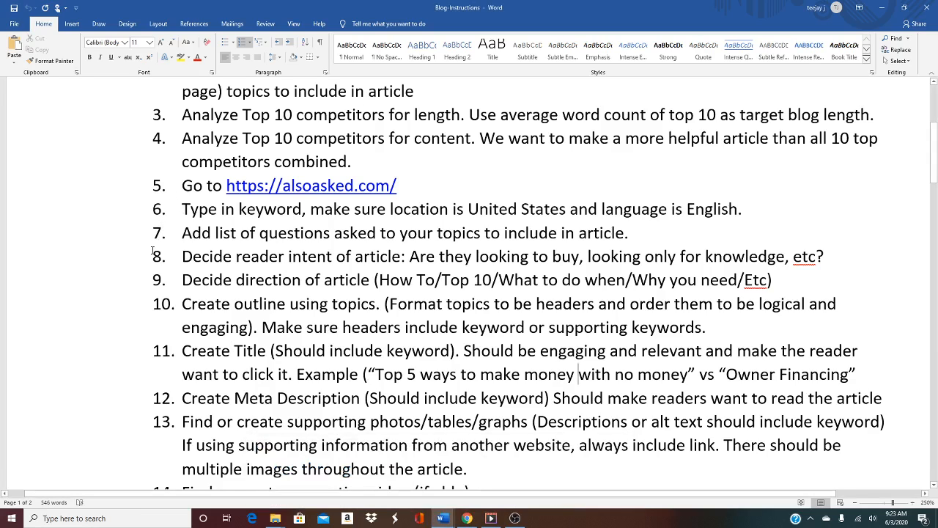
pyautogui.moveTo(152, 256); pyautogui.dragTo(360, 402)
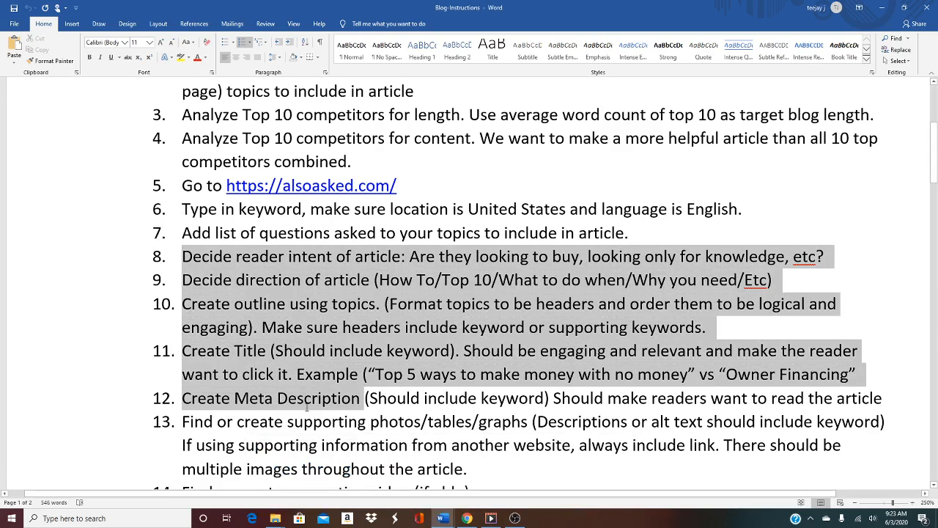